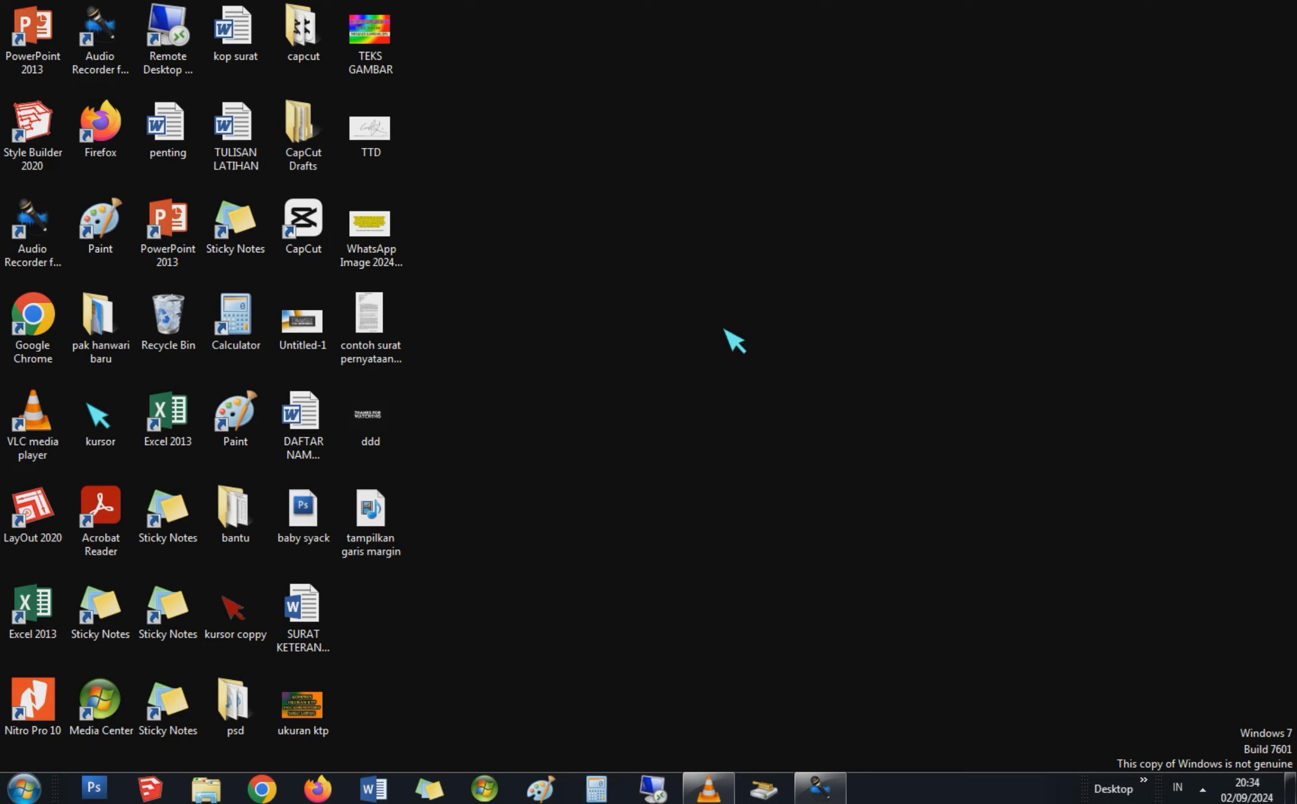
# Refresh the desktop, then start Word with a new blank document
pyautogui.rightClick(808, 501)
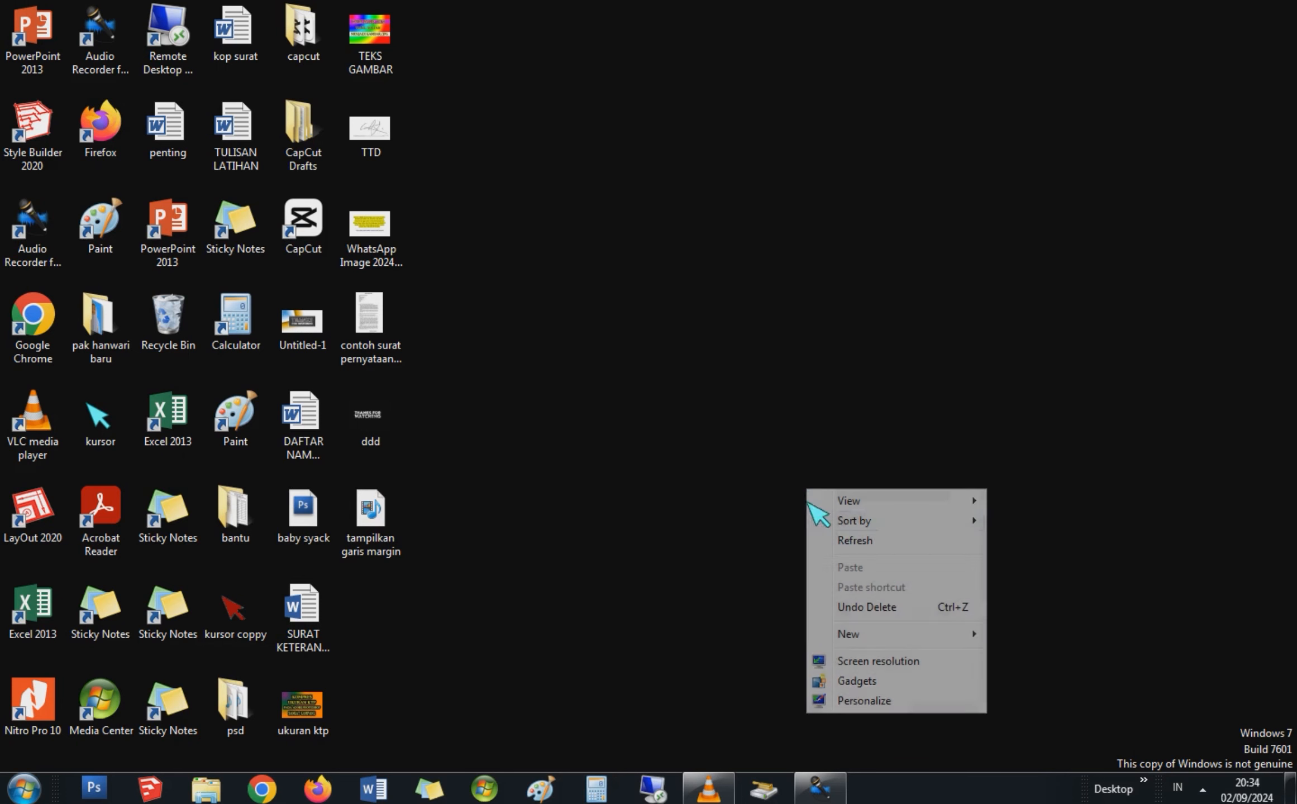
pyautogui.click(876, 546)
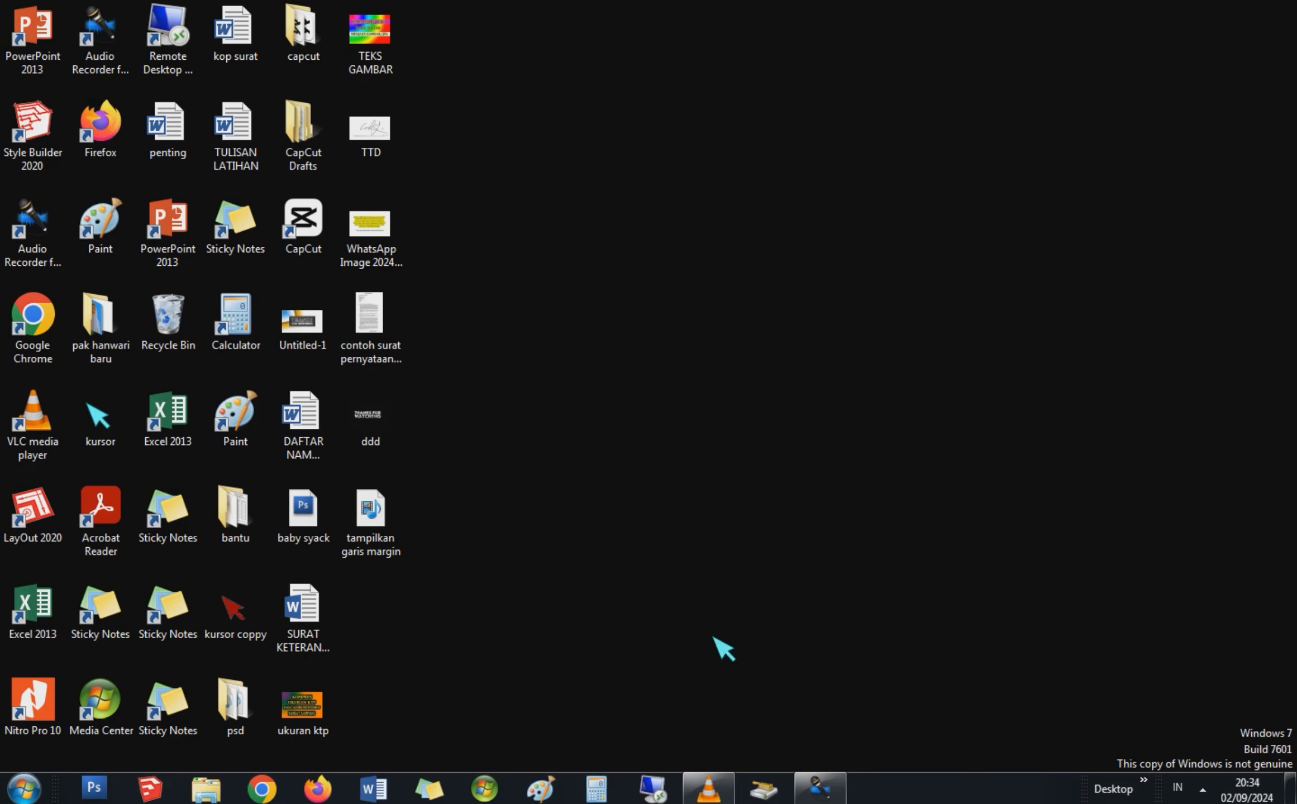
pyautogui.click(373, 789)
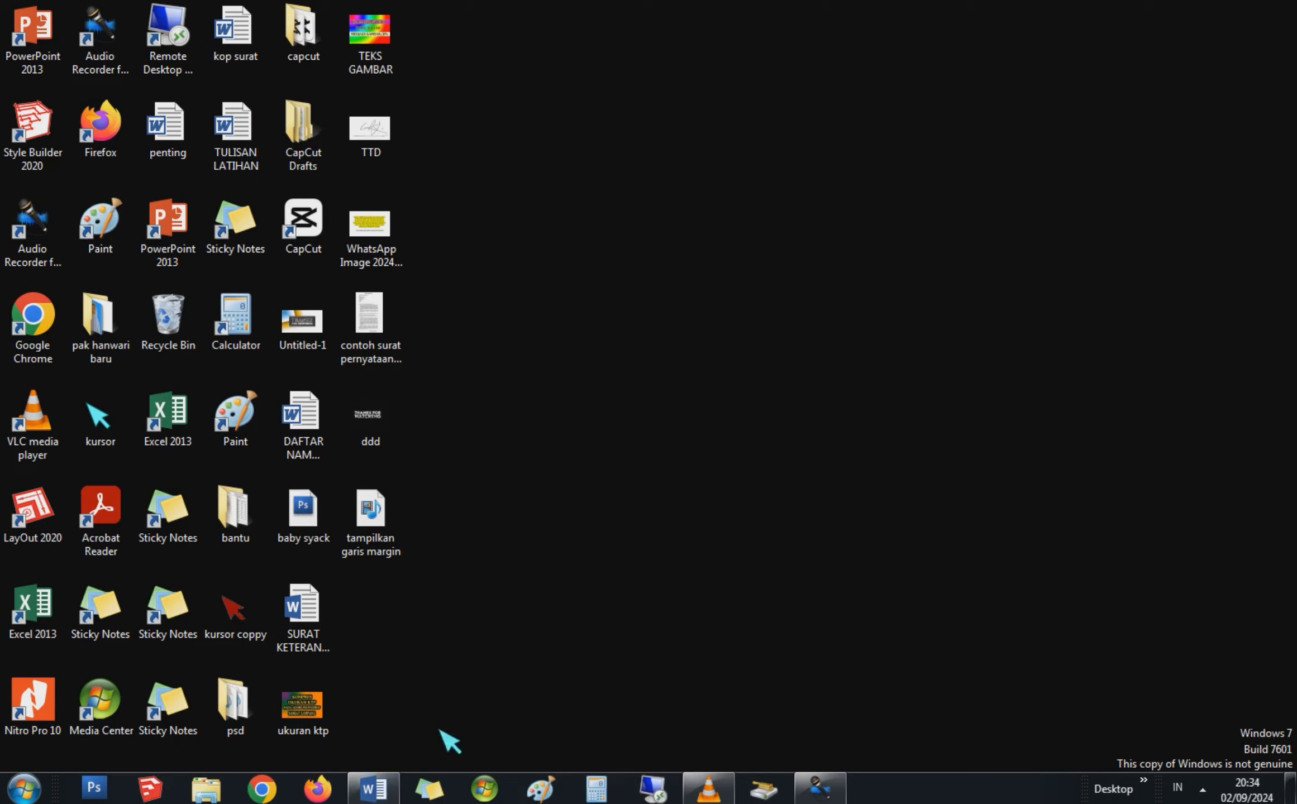
pyautogui.click(379, 793)
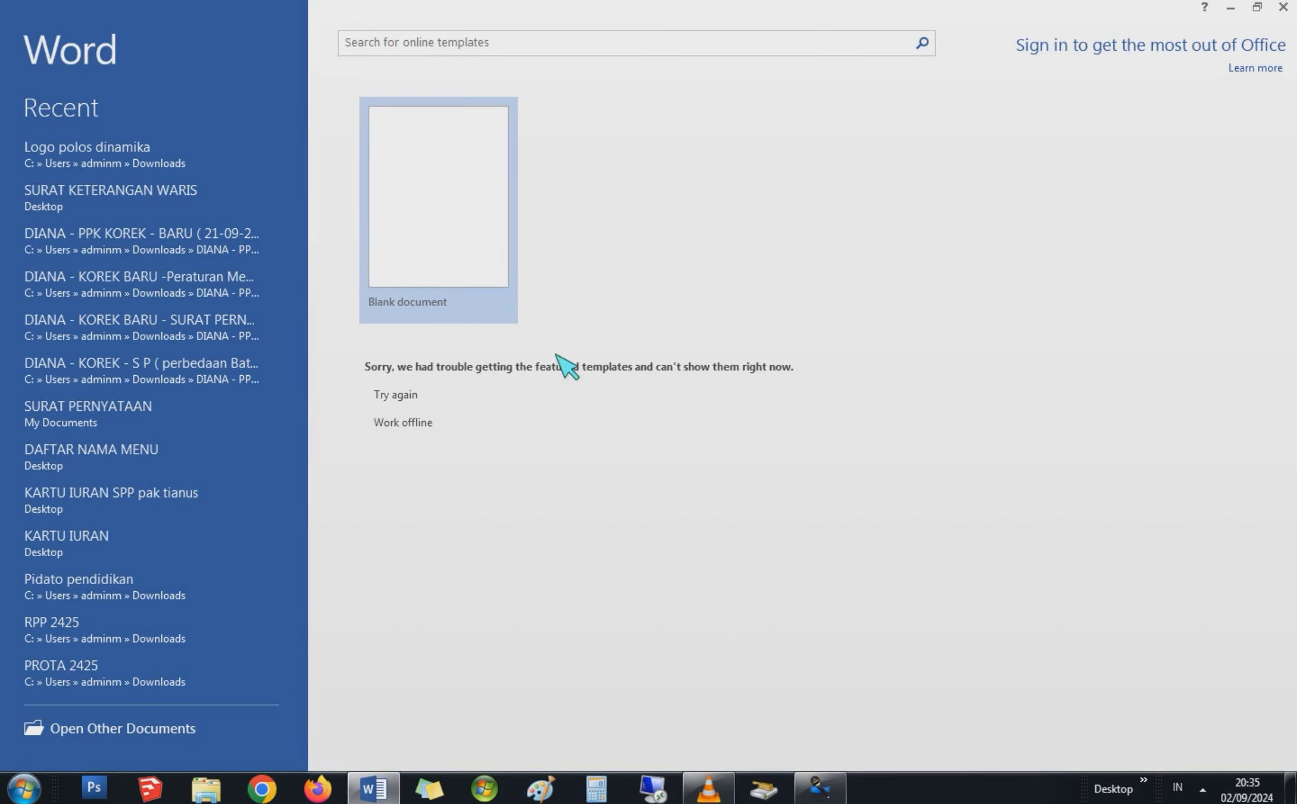
pyautogui.click(462, 229)
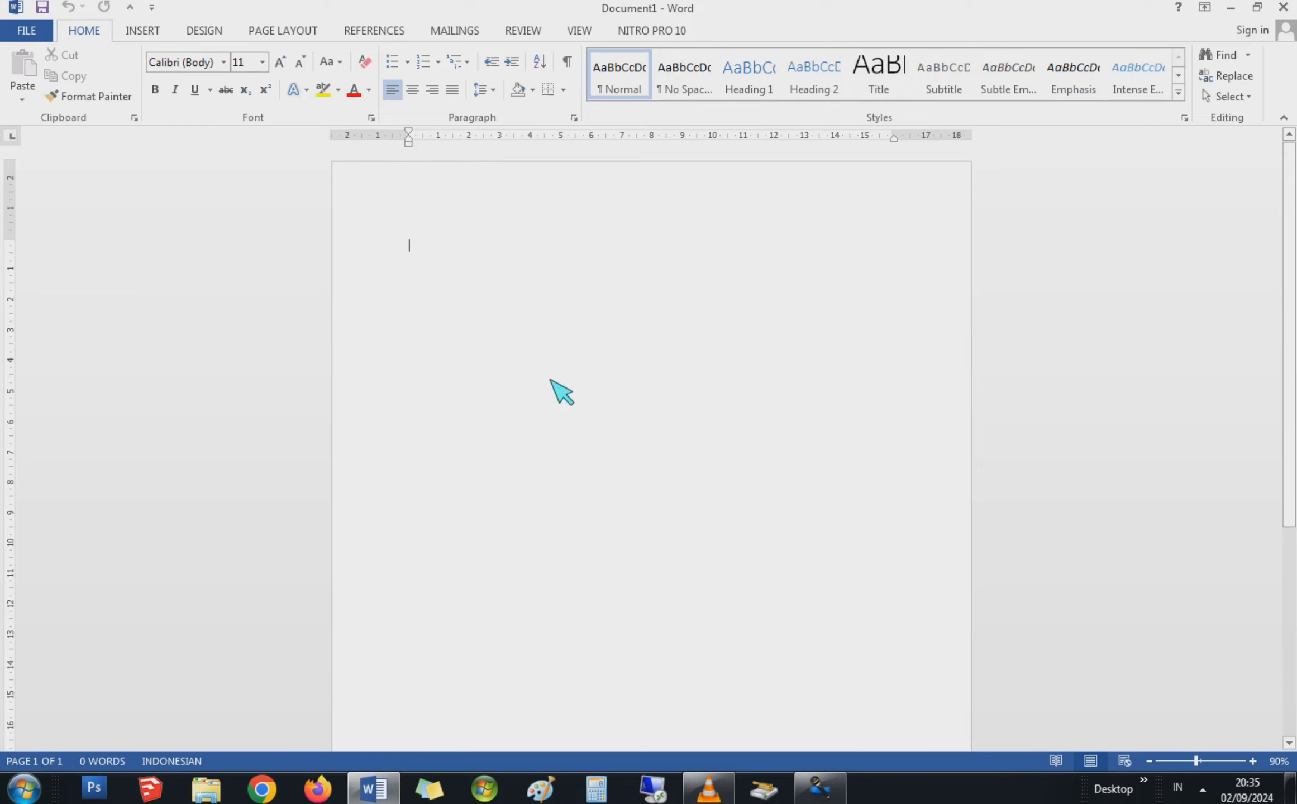
# Set custom page margins of 4 cm at the top and 4 cm on the left for the blank document
pyautogui.scroll(-3, 507, 480)
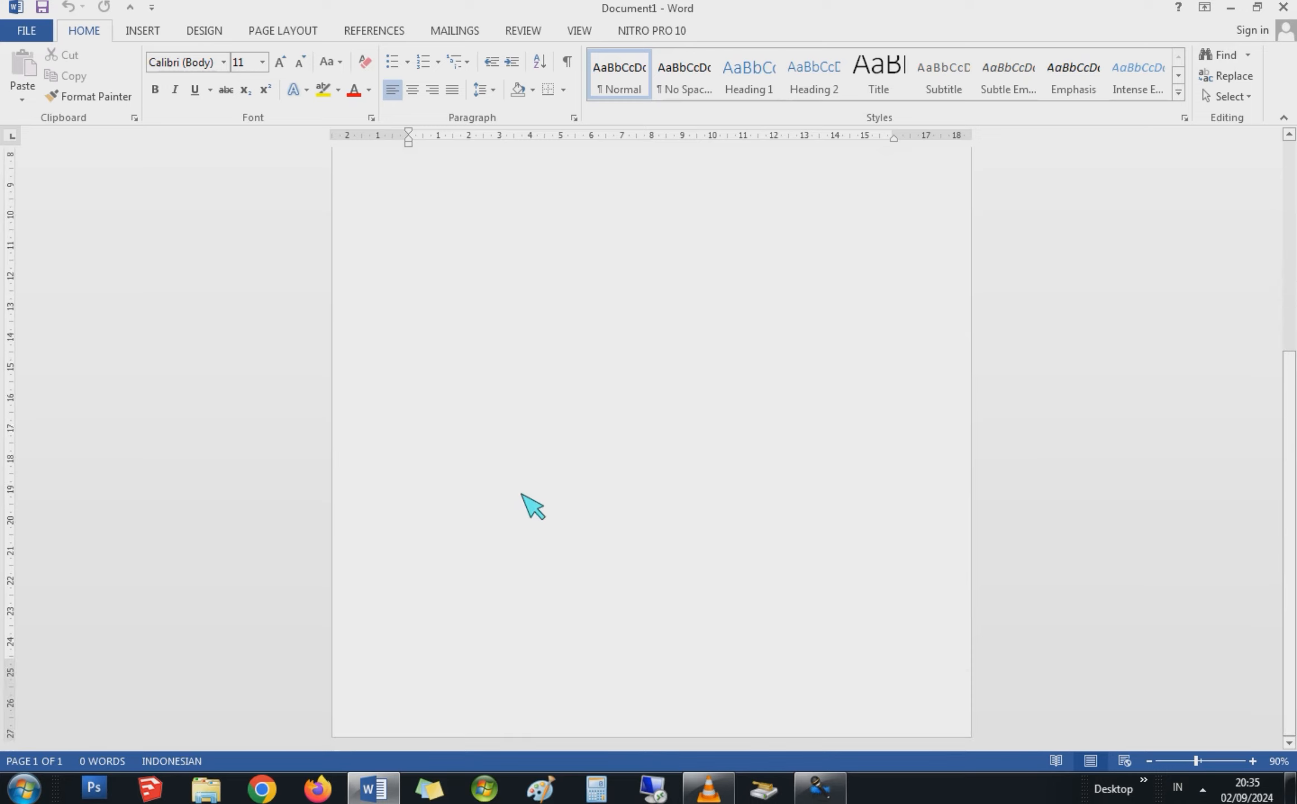
pyautogui.scroll(3, 535, 503)
pyautogui.scroll(1, 530, 335)
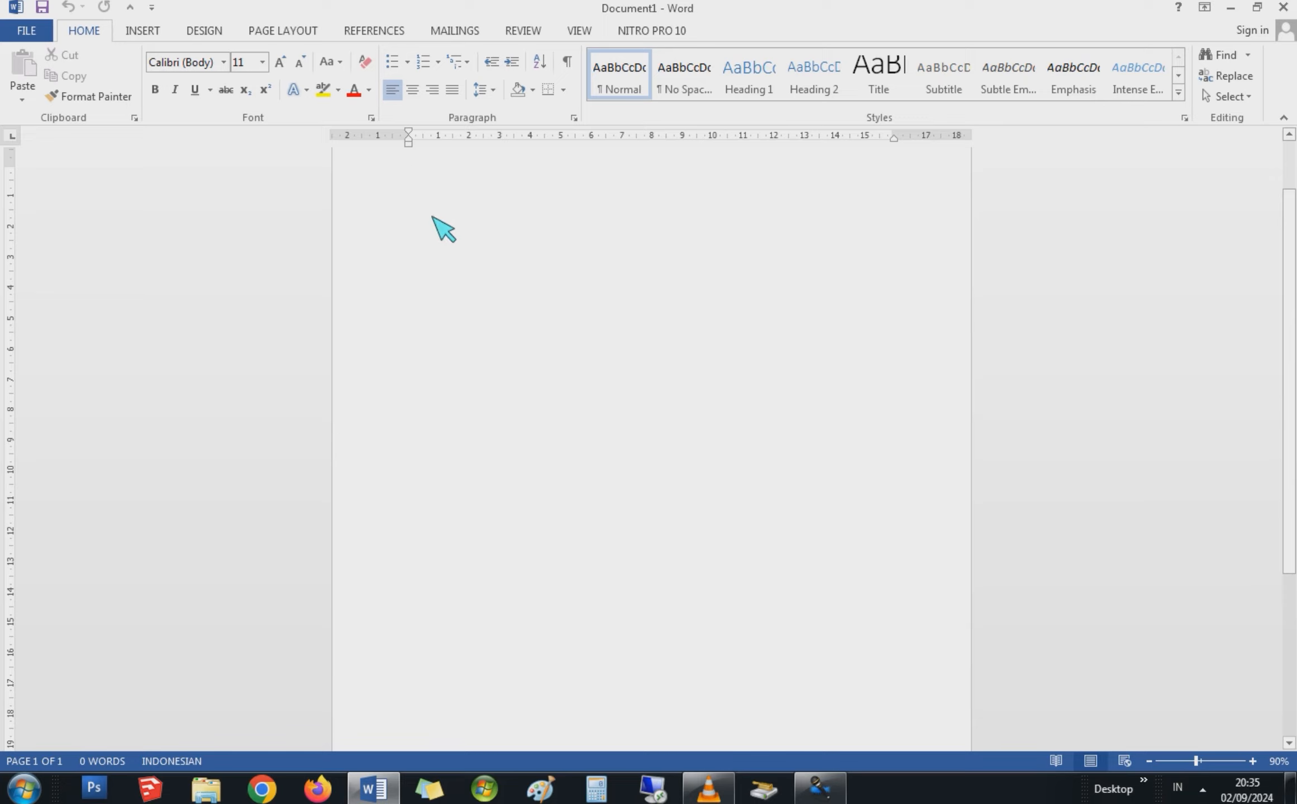
pyautogui.click(288, 35)
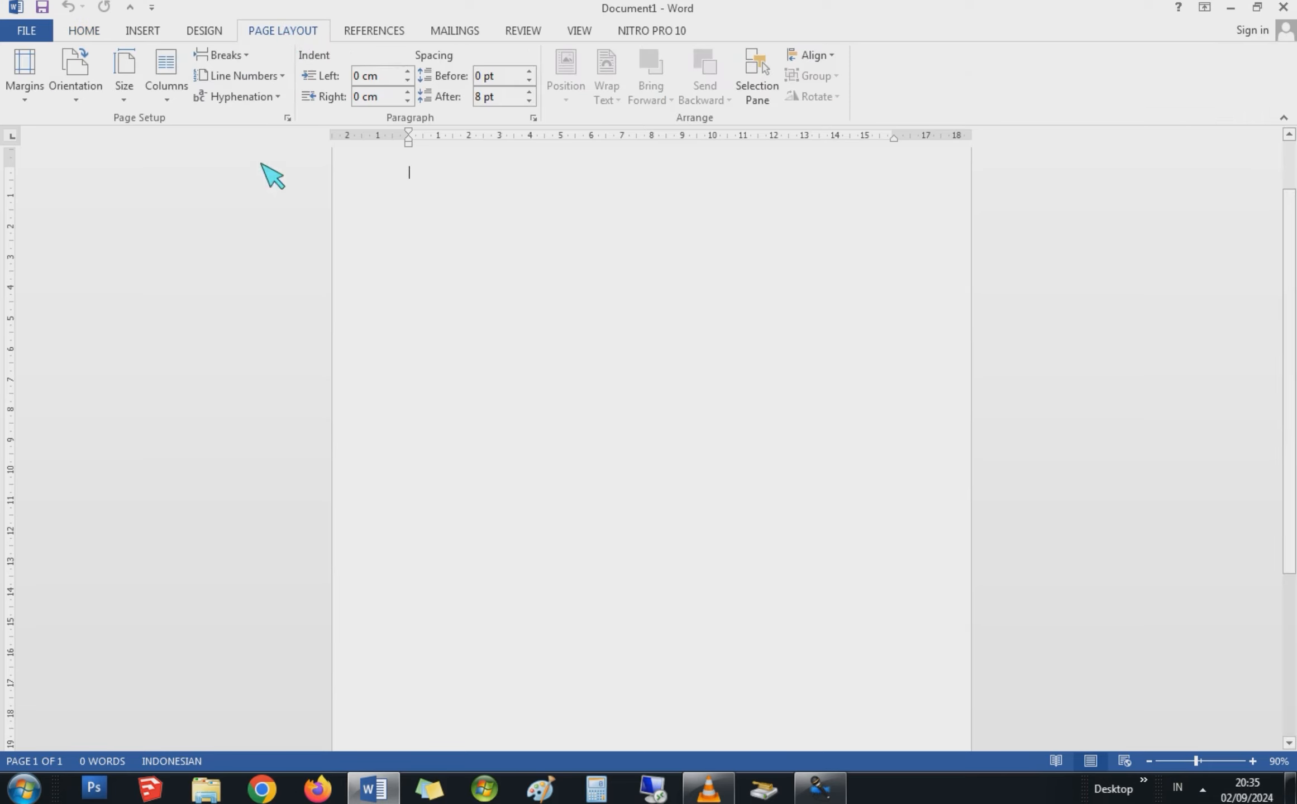
pyautogui.click(23, 100)
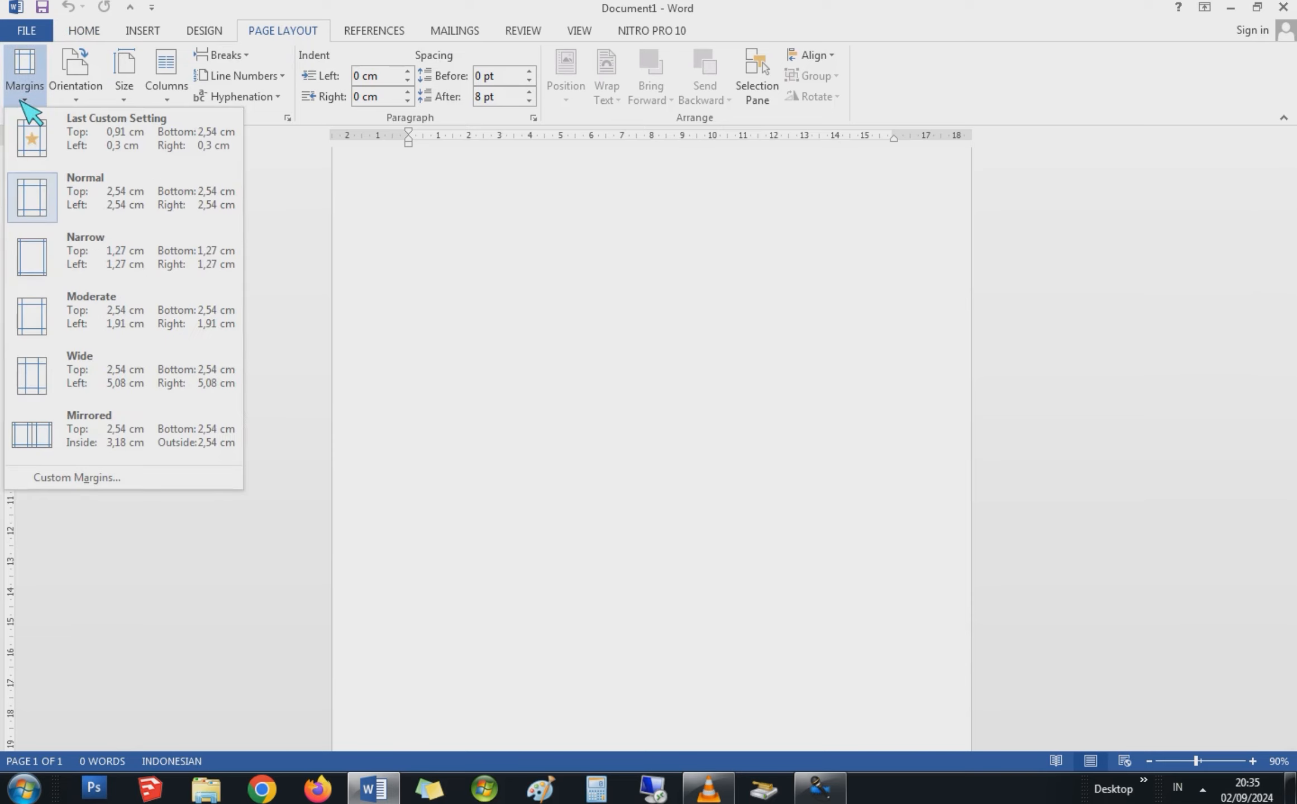
pyautogui.click(95, 478)
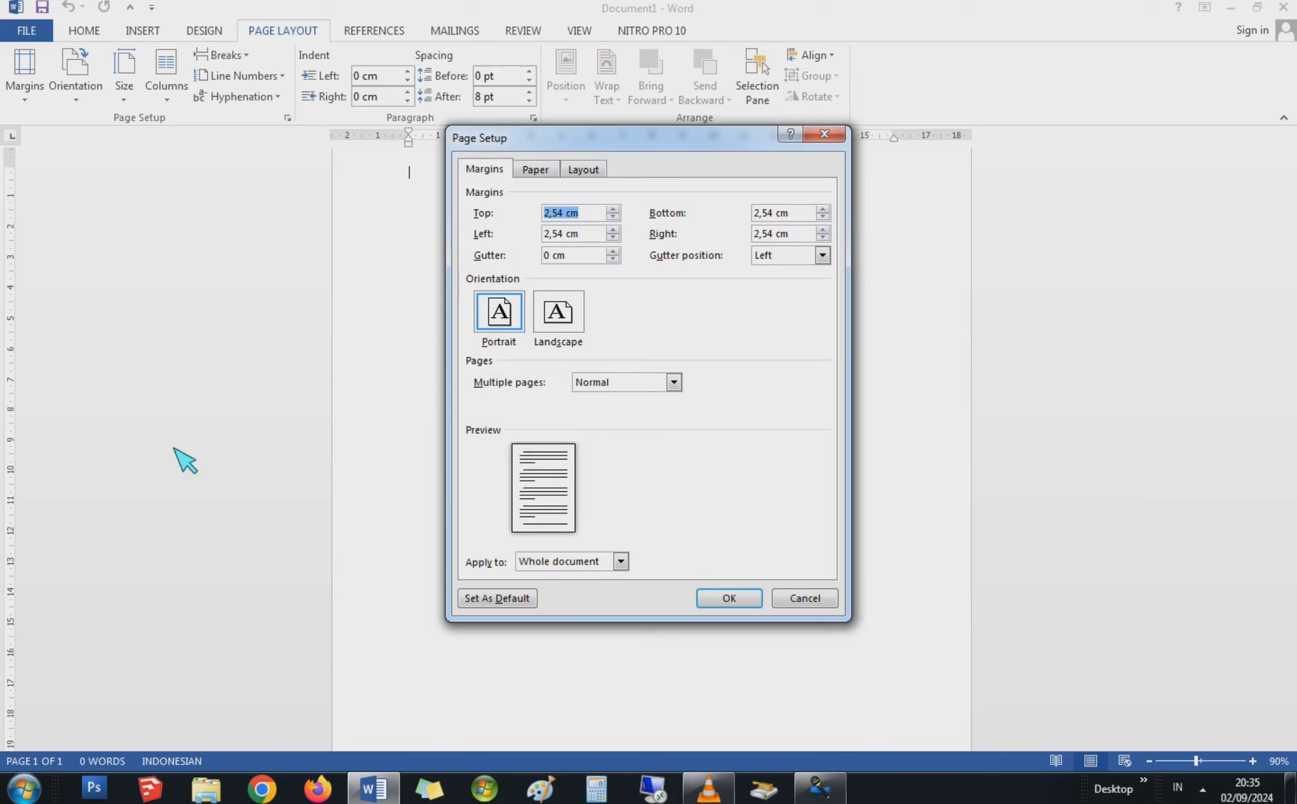
pyautogui.click(535, 170)
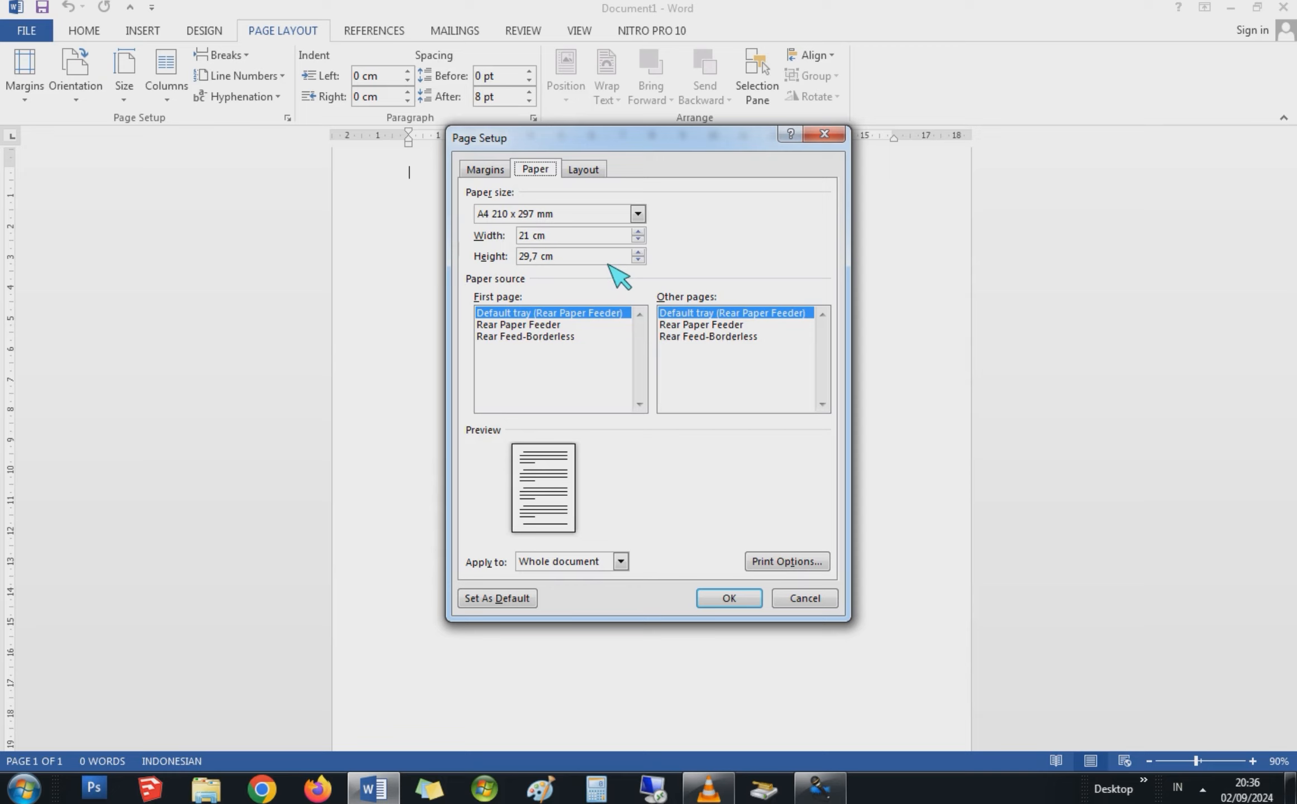
pyautogui.click(482, 173)
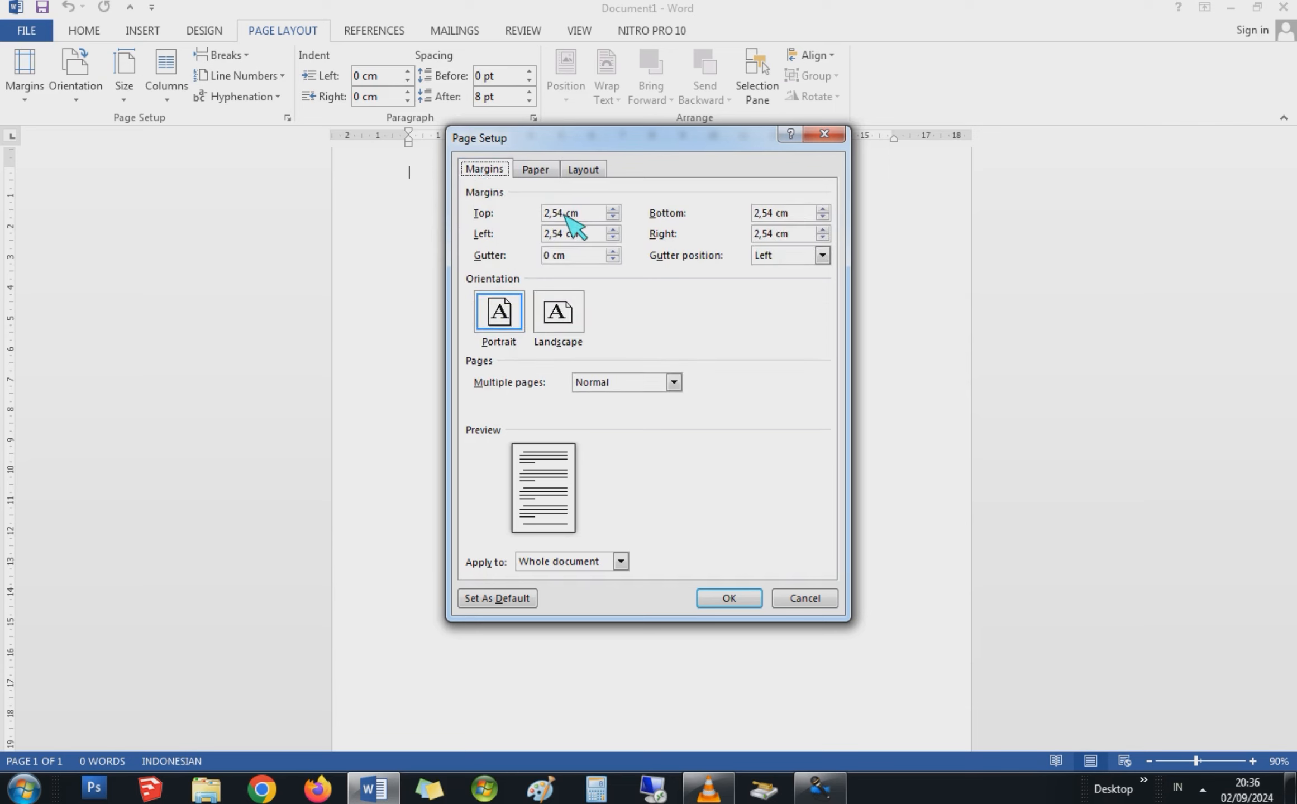
pyautogui.moveTo(562, 213); pyautogui.dragTo(545, 215)
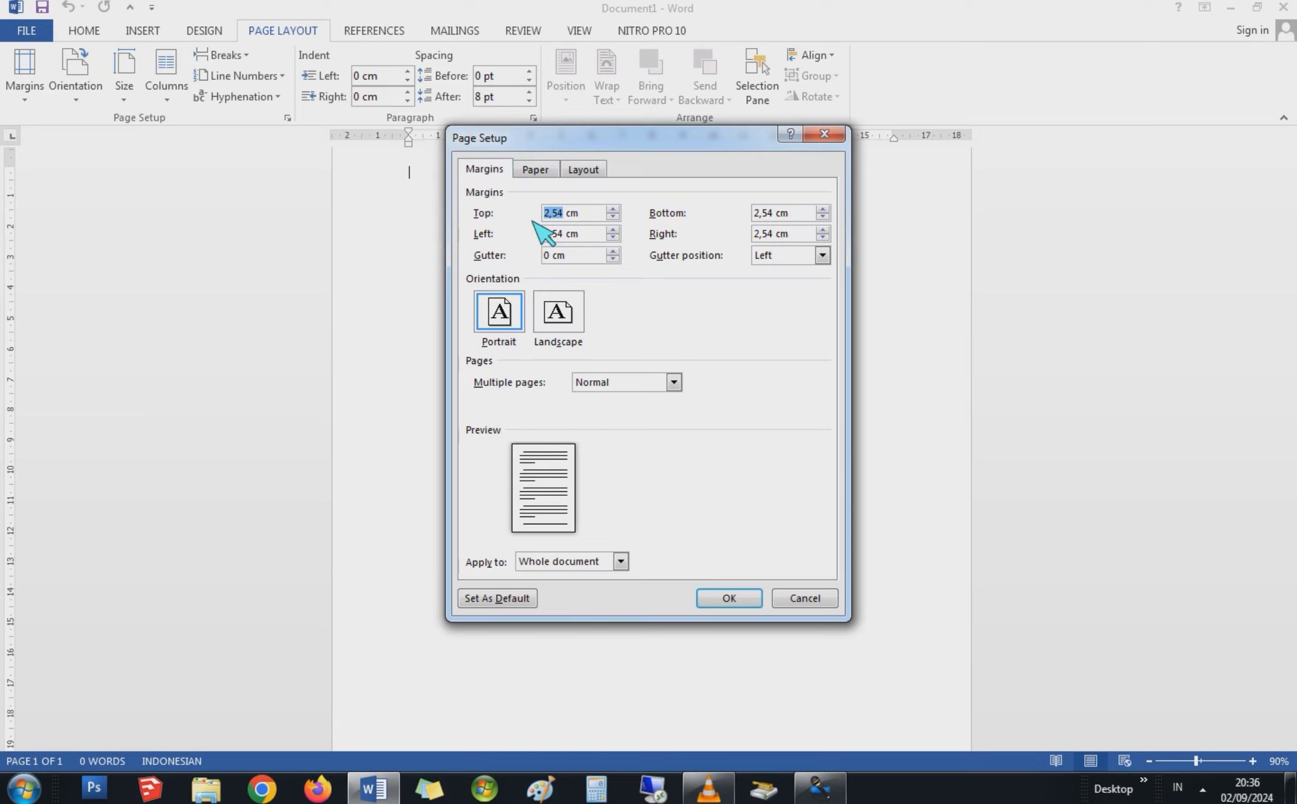
pyautogui.write('4')
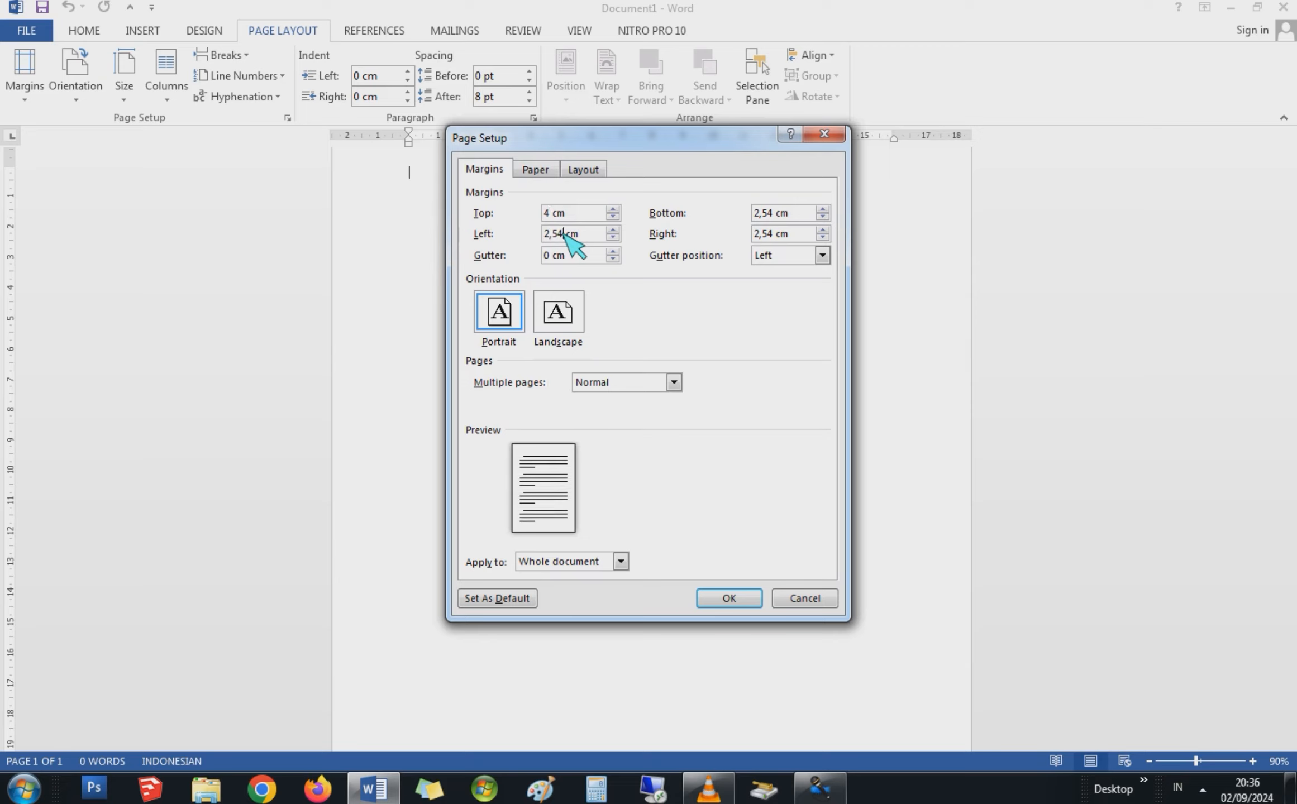
pyautogui.moveTo(563, 234); pyautogui.dragTo(541, 251)
pyautogui.write('4')
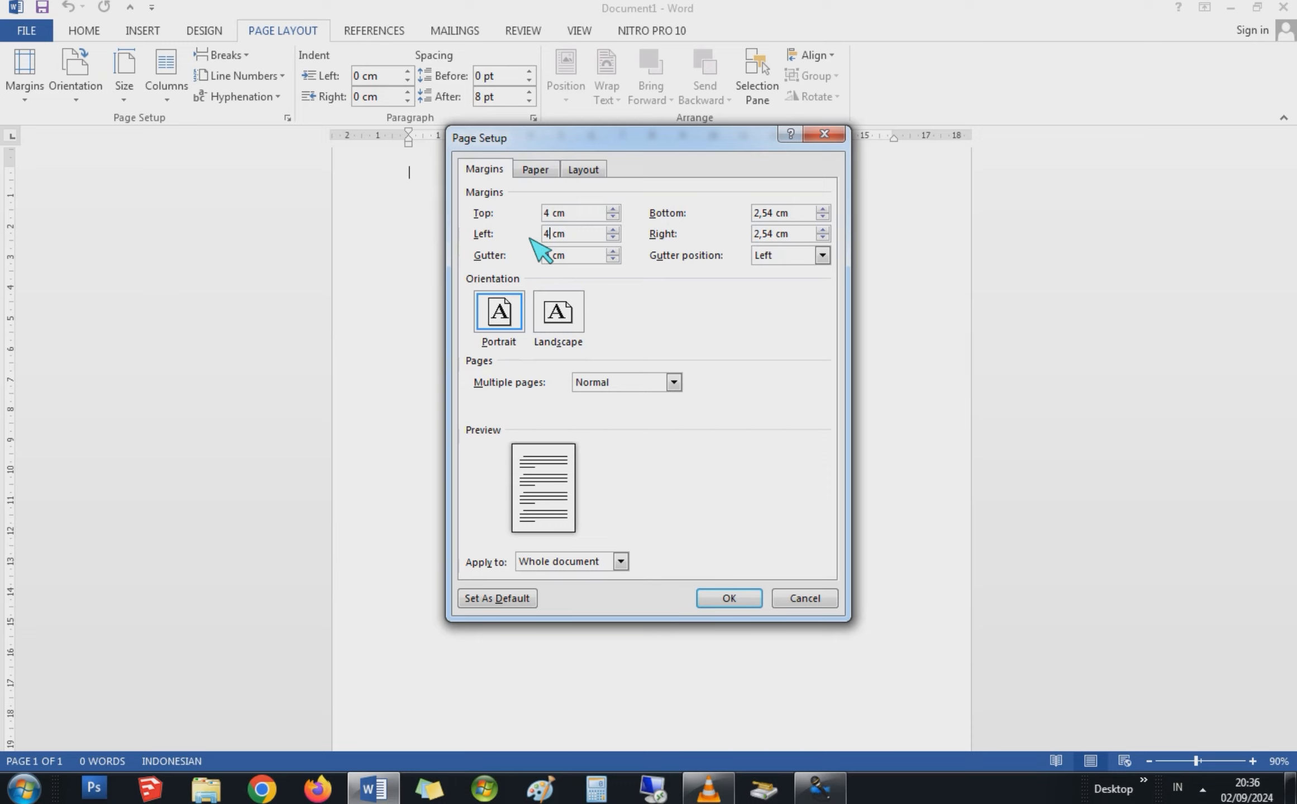
# Set the bottom and right page margins to 3 cm and apply the page setup to the whole document
pyautogui.doubleClick(767, 213)
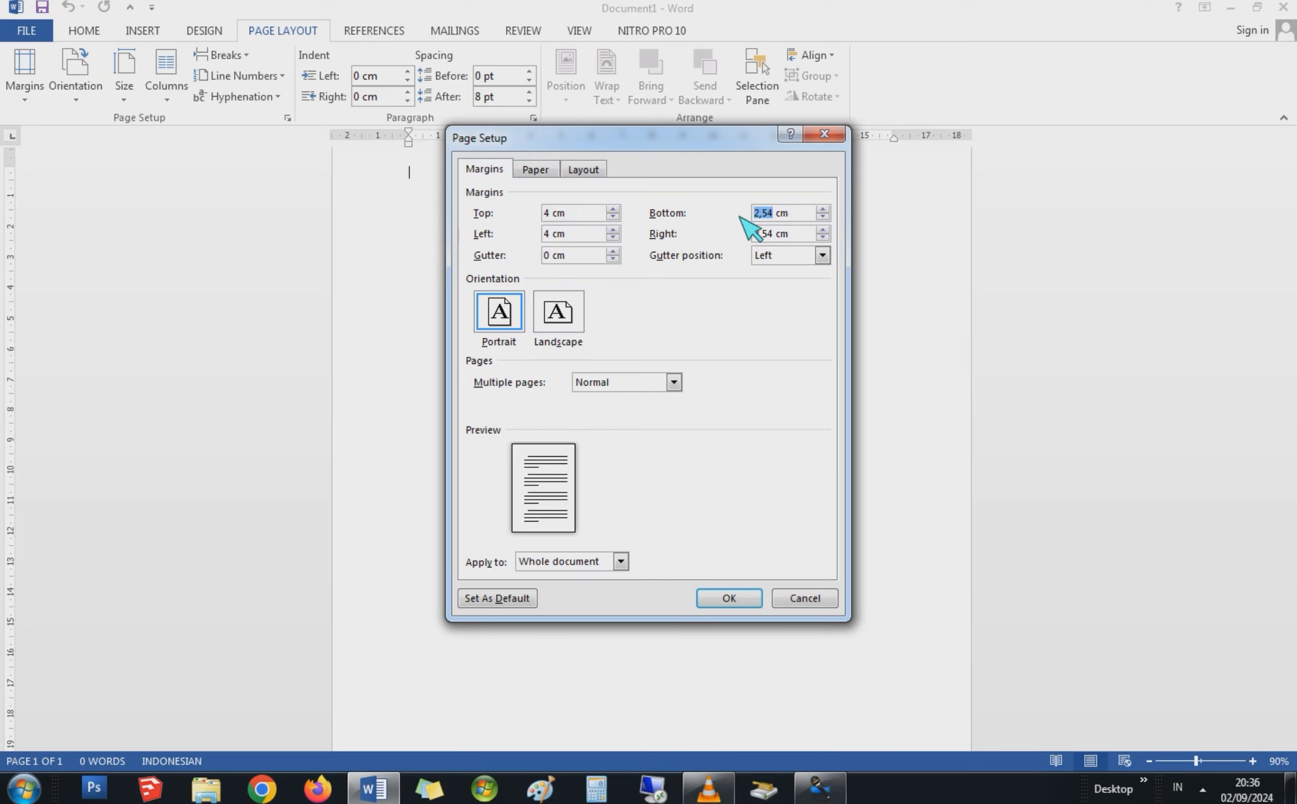
pyautogui.write('3')
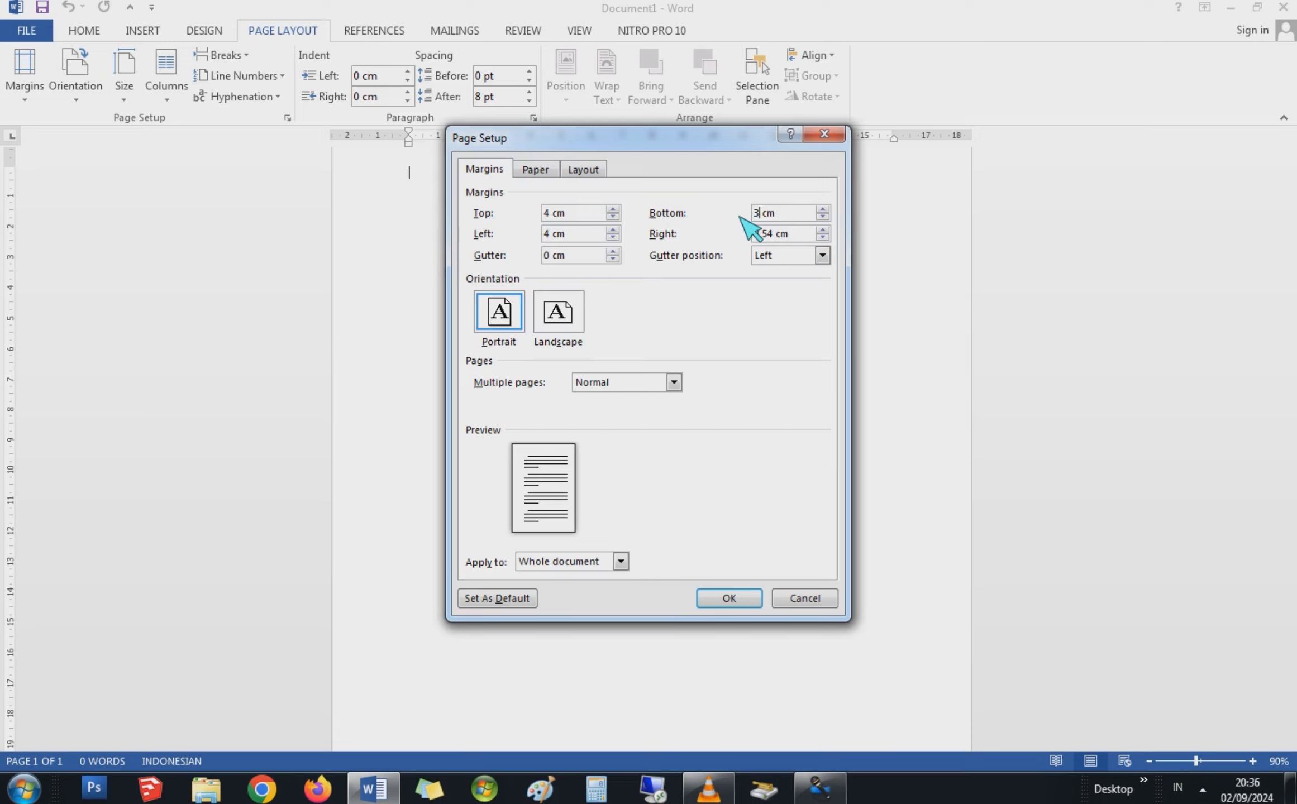
pyautogui.doubleClick(776, 234)
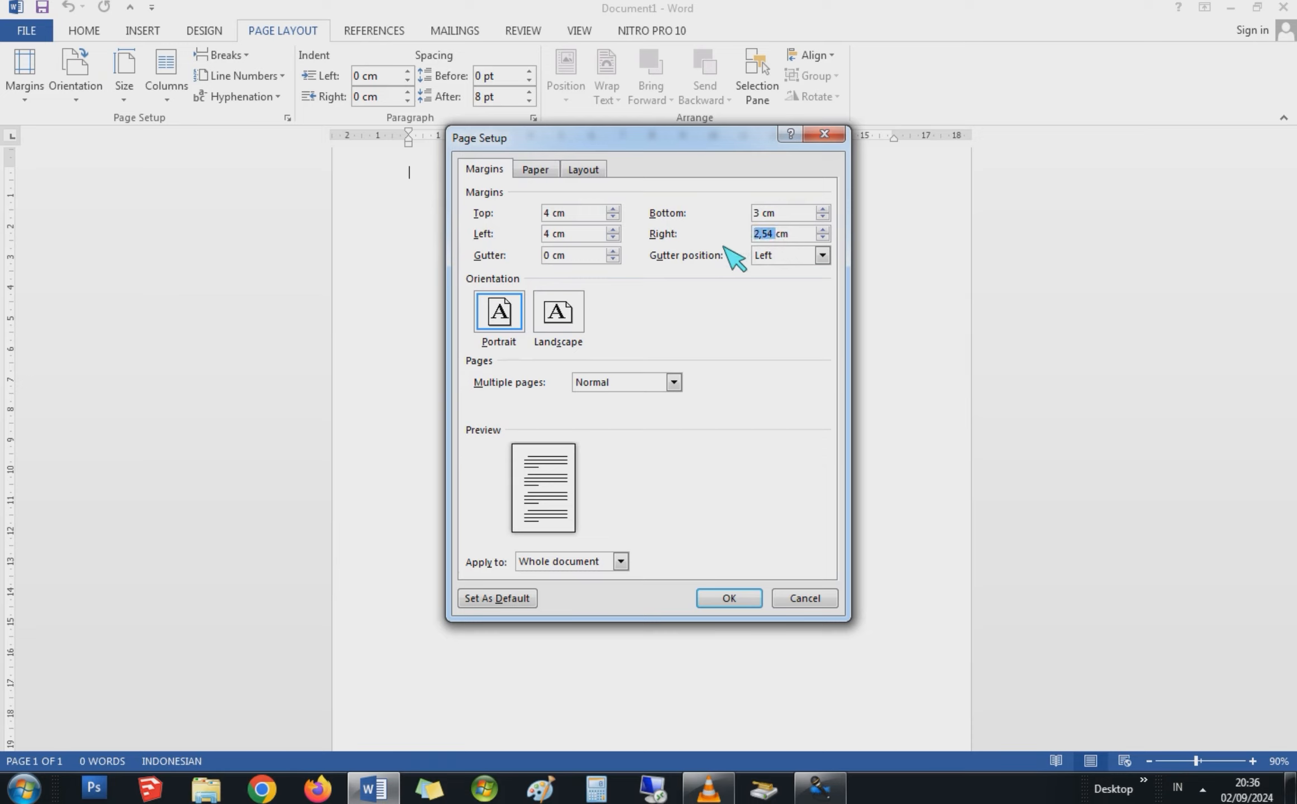
pyautogui.write('3')
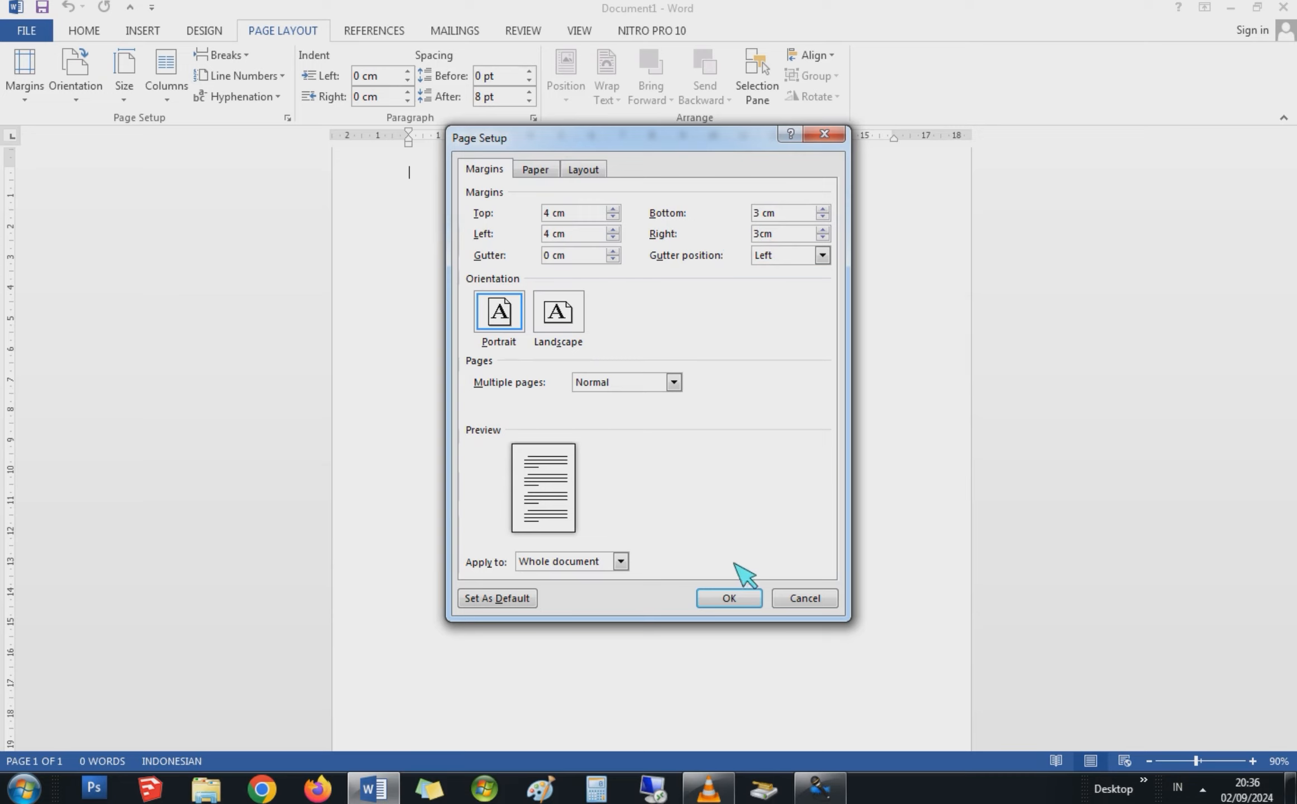
pyautogui.click(725, 601)
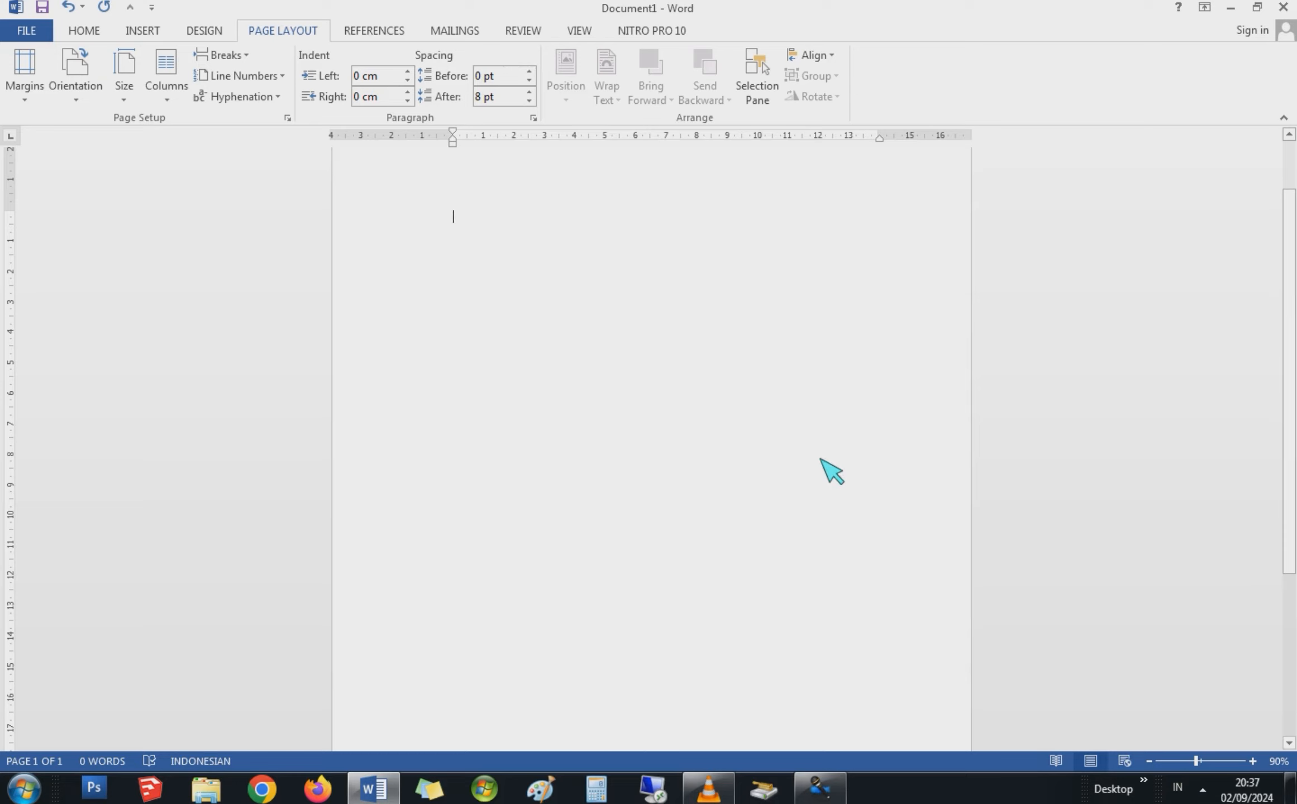
# Turn on Show text boundaries in Word's advanced options and check the boundary lines on the page
pyautogui.click(35, 33)
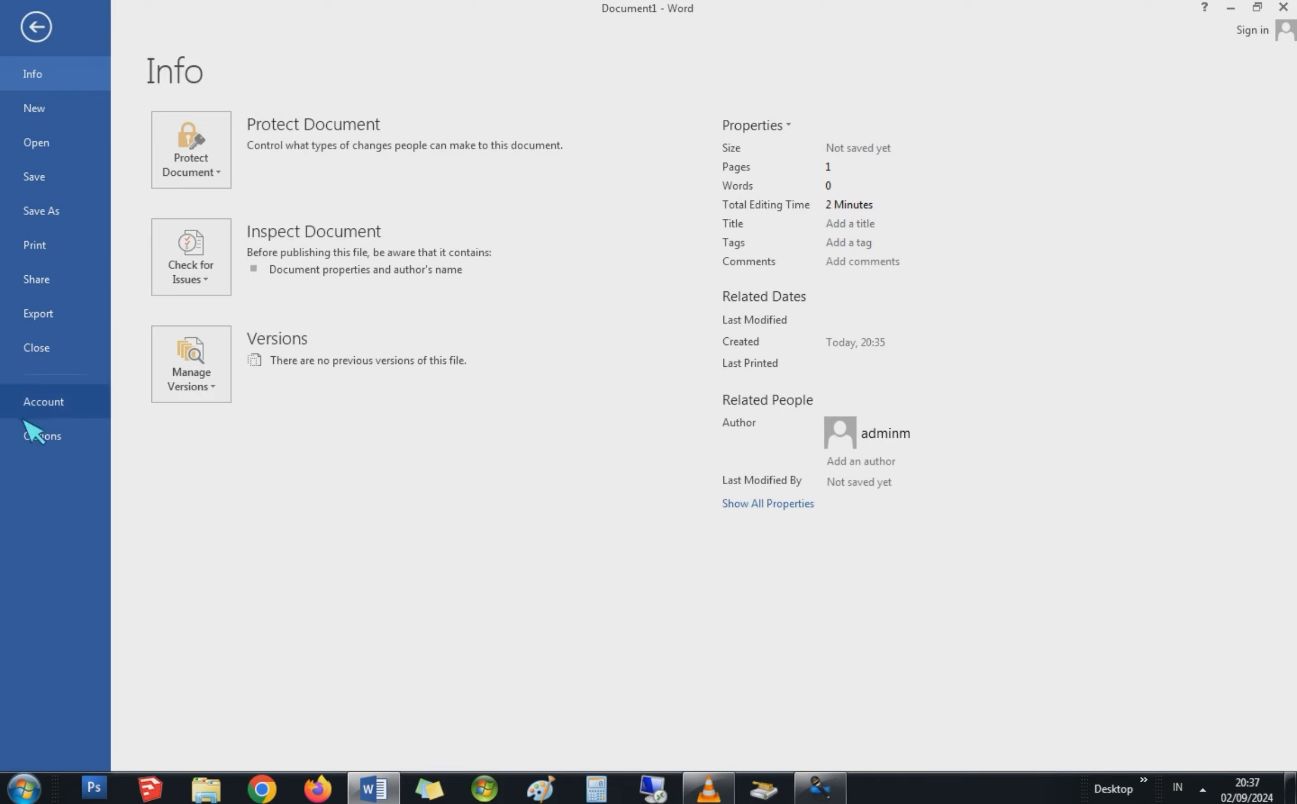
pyautogui.click(41, 441)
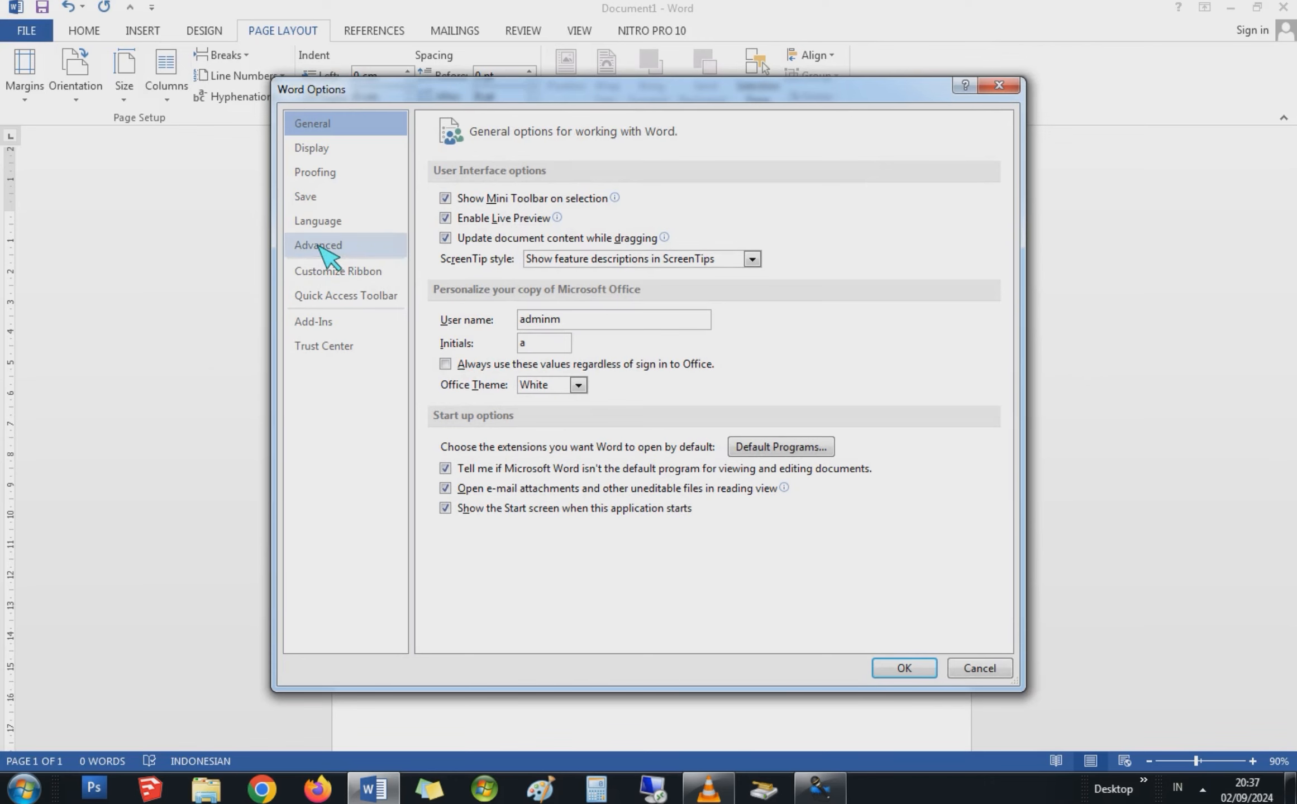
pyautogui.click(319, 247)
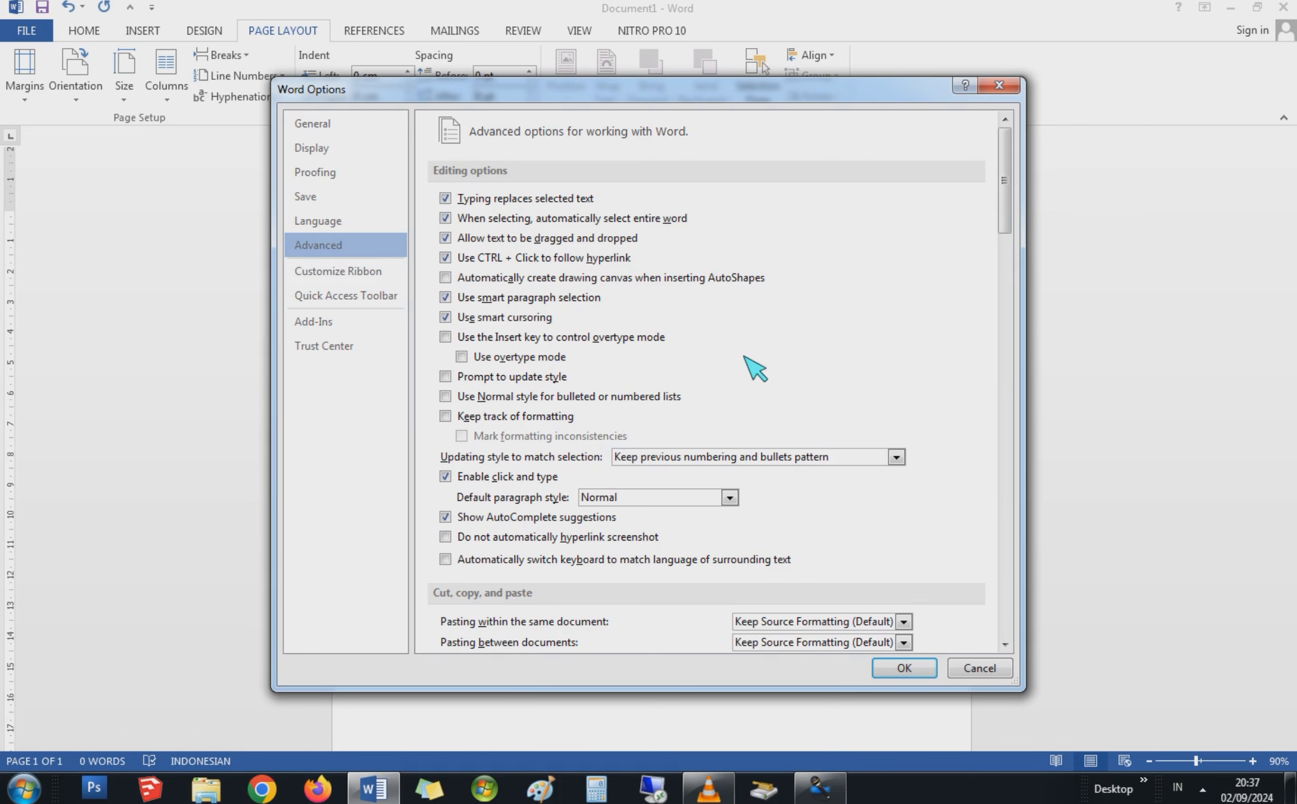
pyautogui.scroll(-6, 755, 368)
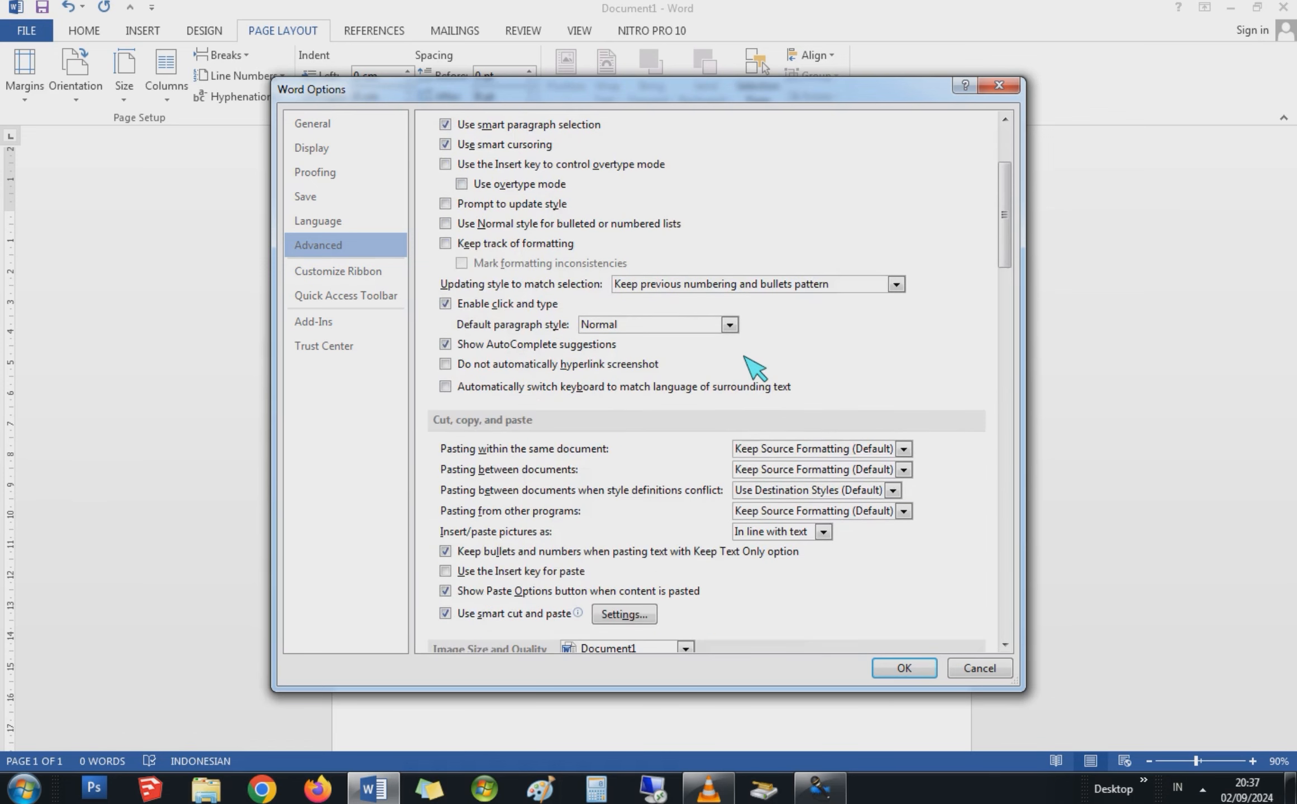
pyautogui.scroll(-5, 755, 367)
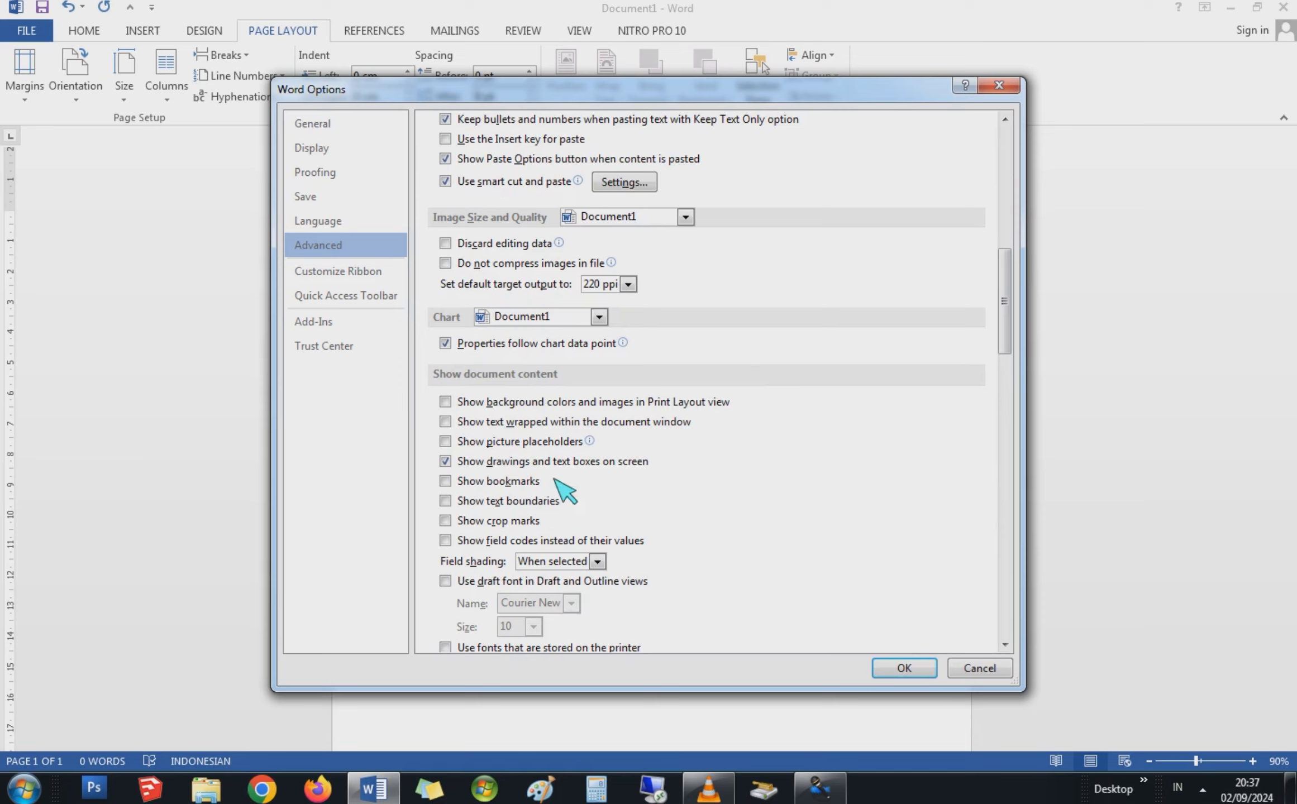
pyautogui.click(446, 501)
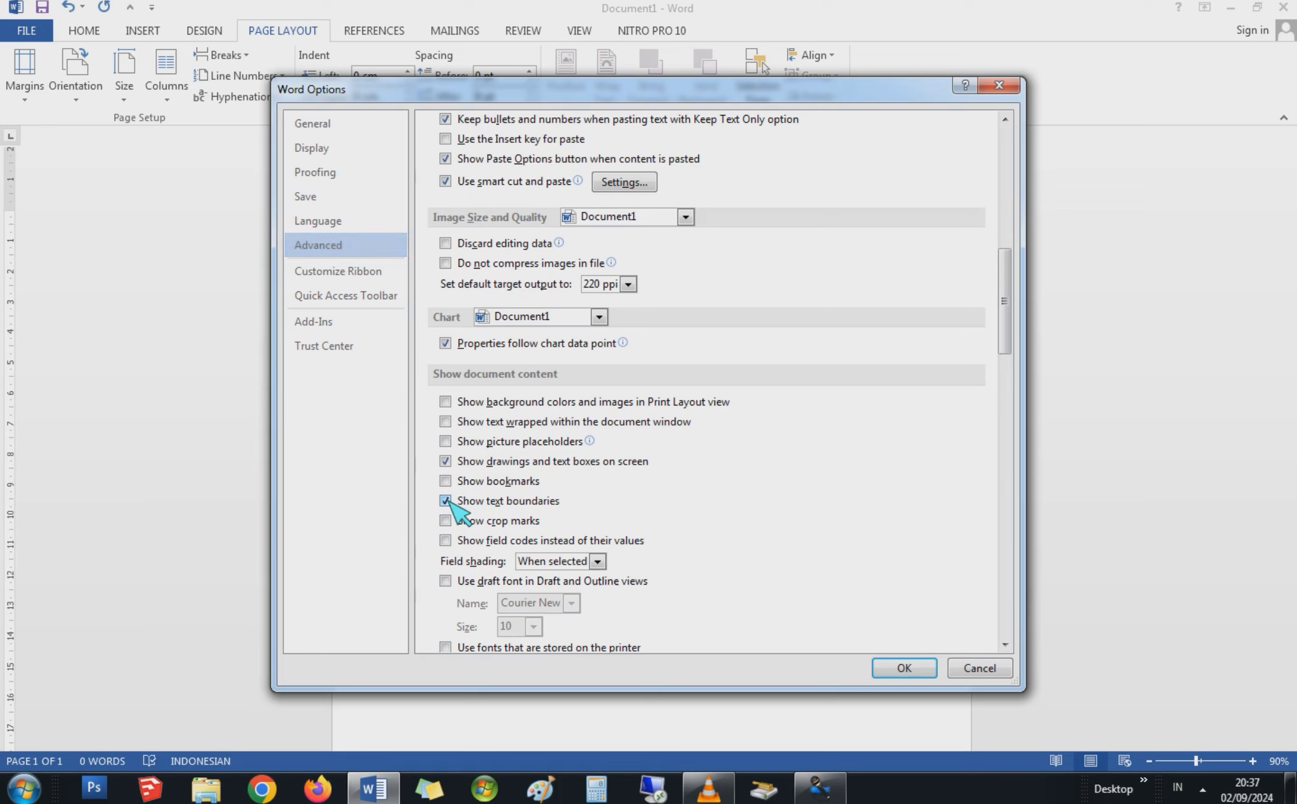
pyautogui.click(890, 675)
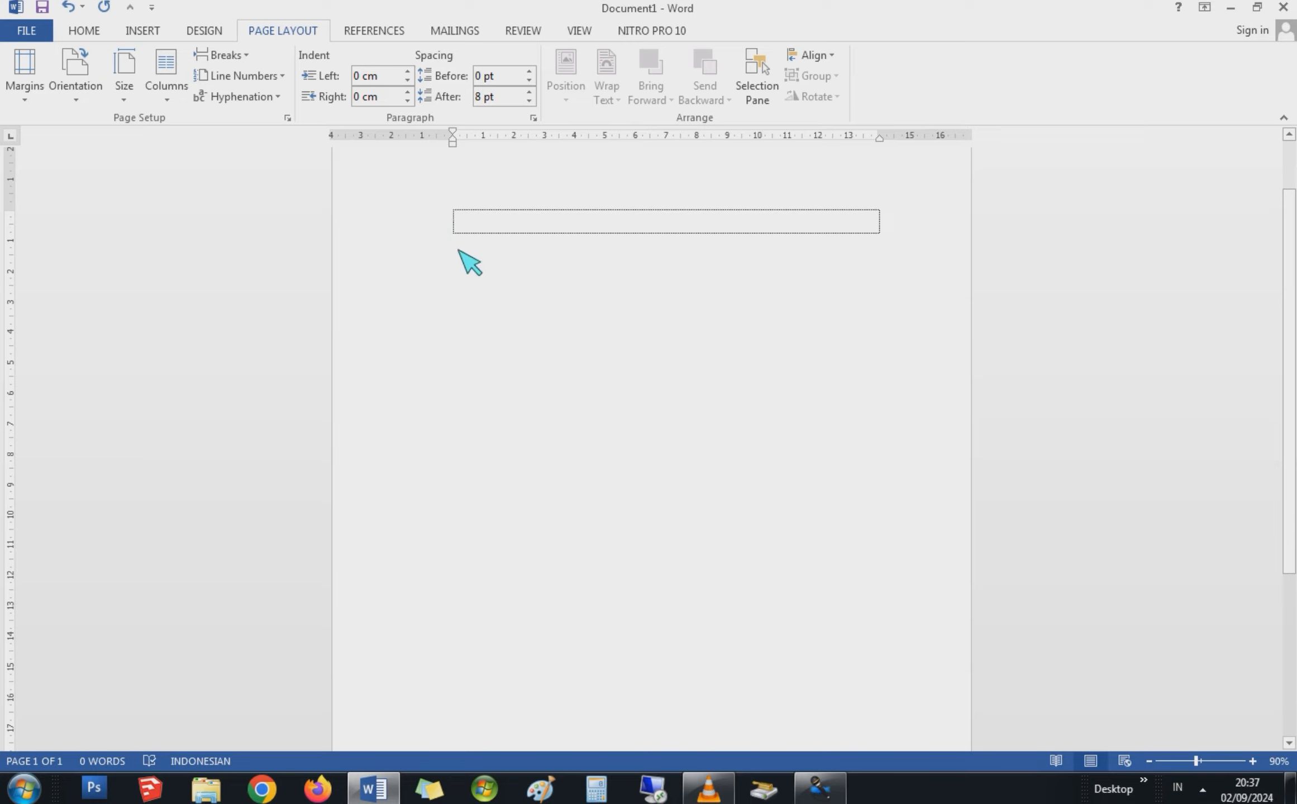
pyautogui.scroll(-5, 526, 539)
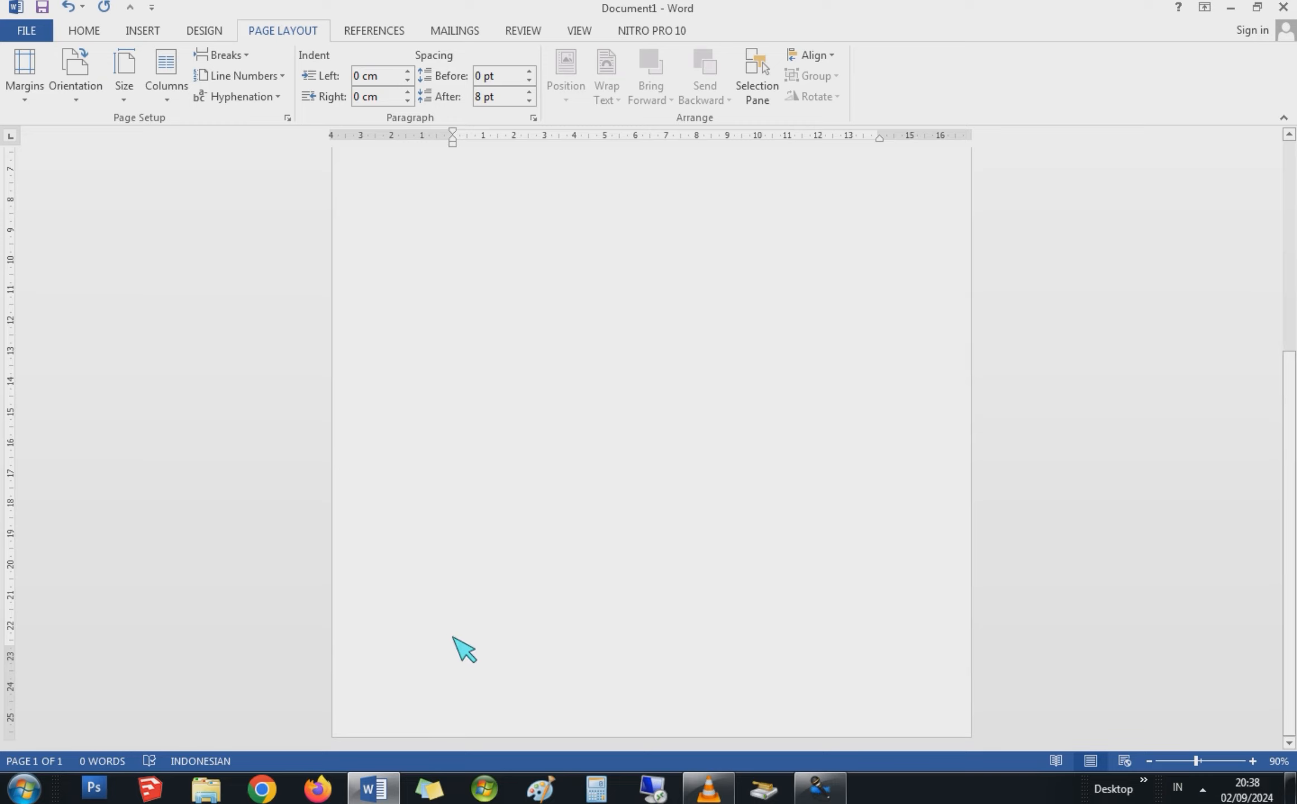
pyautogui.scroll(5, 565, 284)
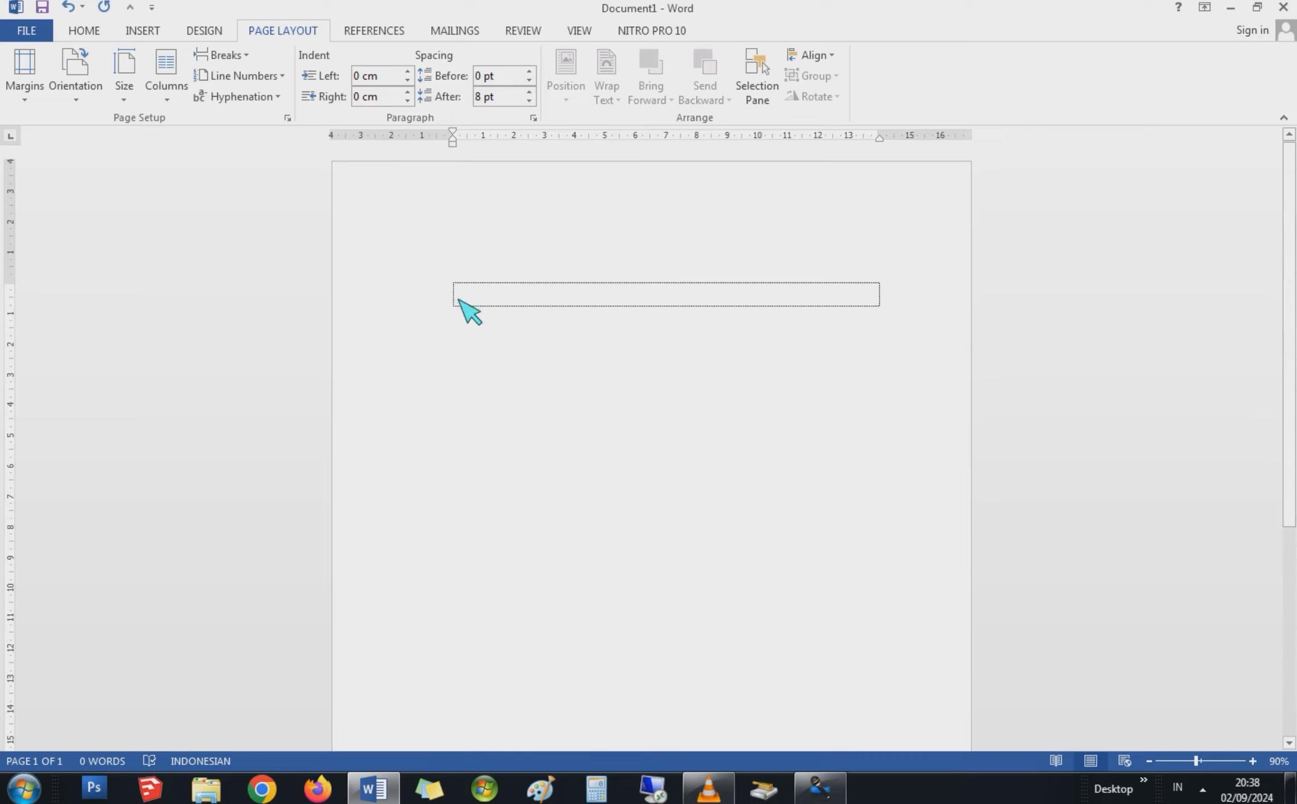
# Save the document to the Desktop as a Word 97-2003 Document named "file makalah"
pyautogui.click(26, 32)
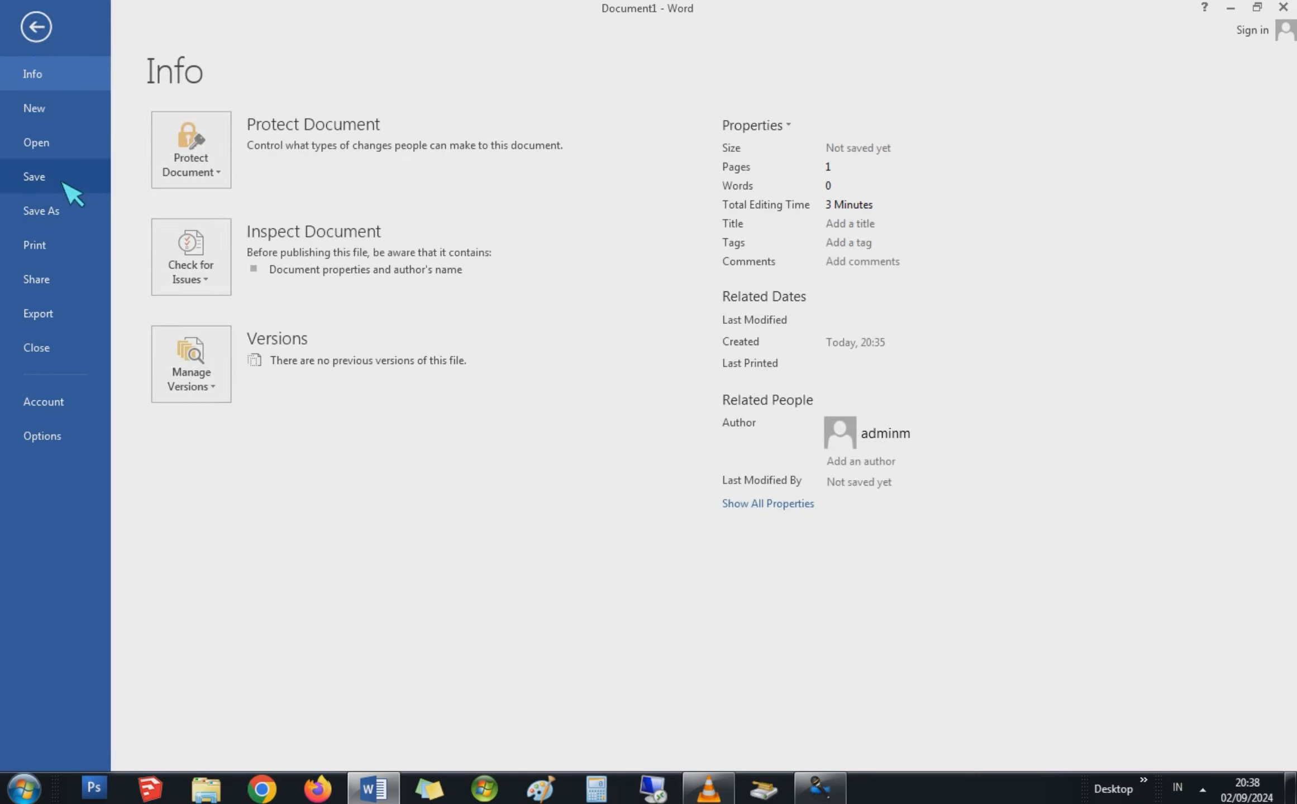
pyautogui.click(61, 210)
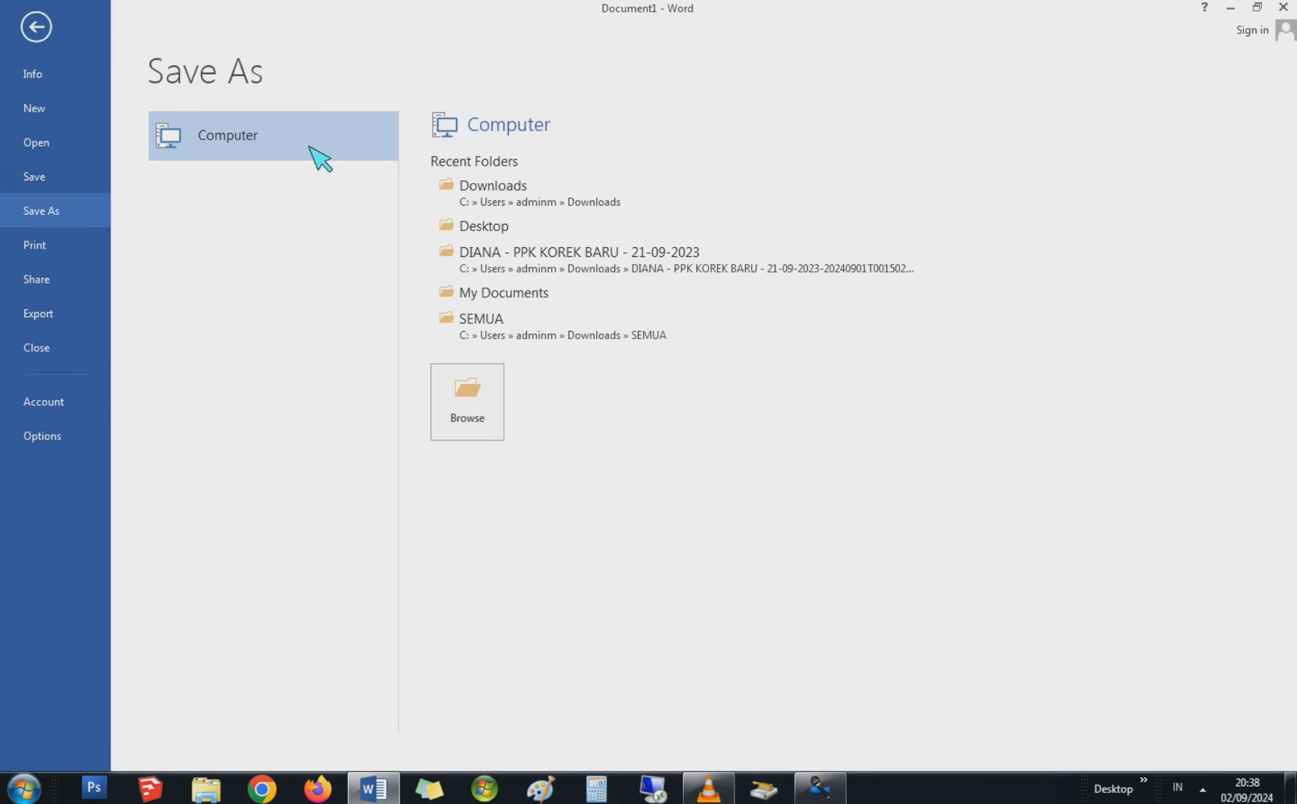
pyautogui.doubleClick(367, 161)
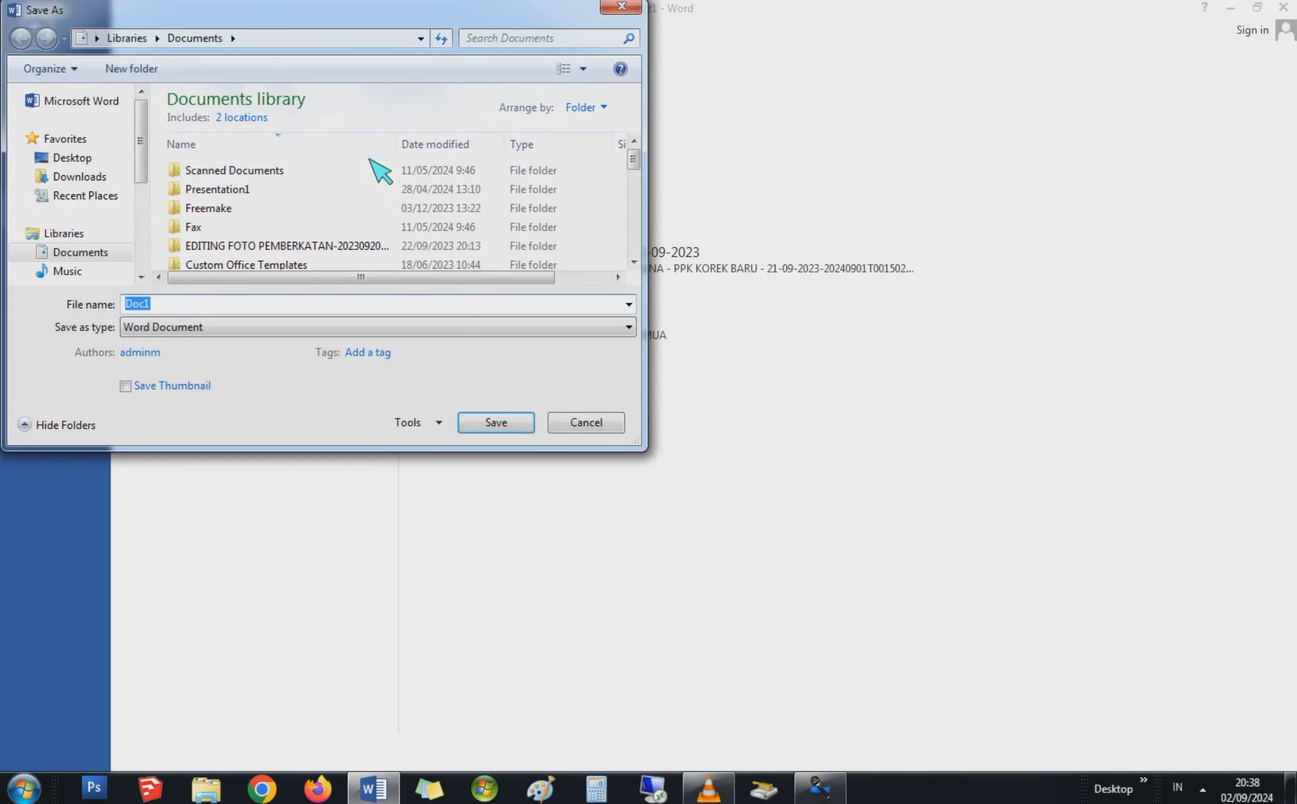
pyautogui.click(78, 155)
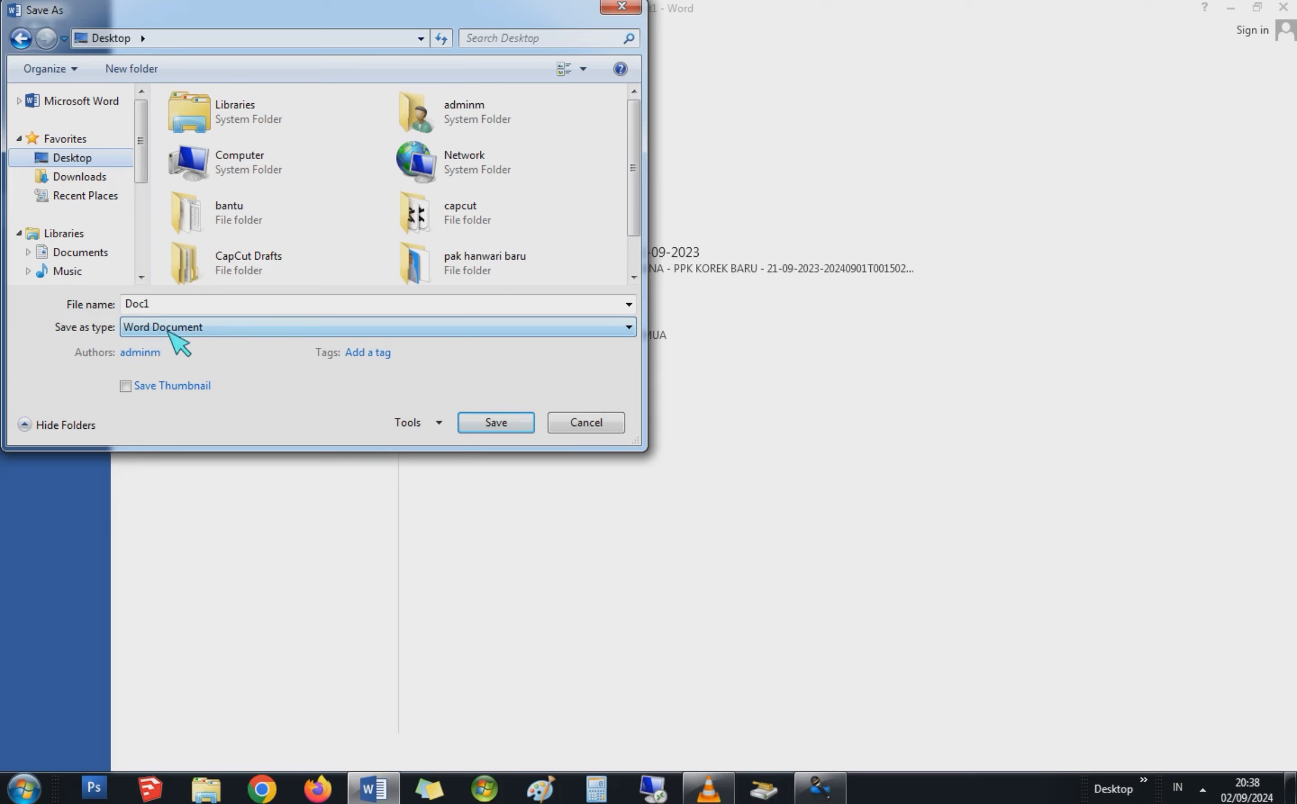
pyautogui.click(168, 330)
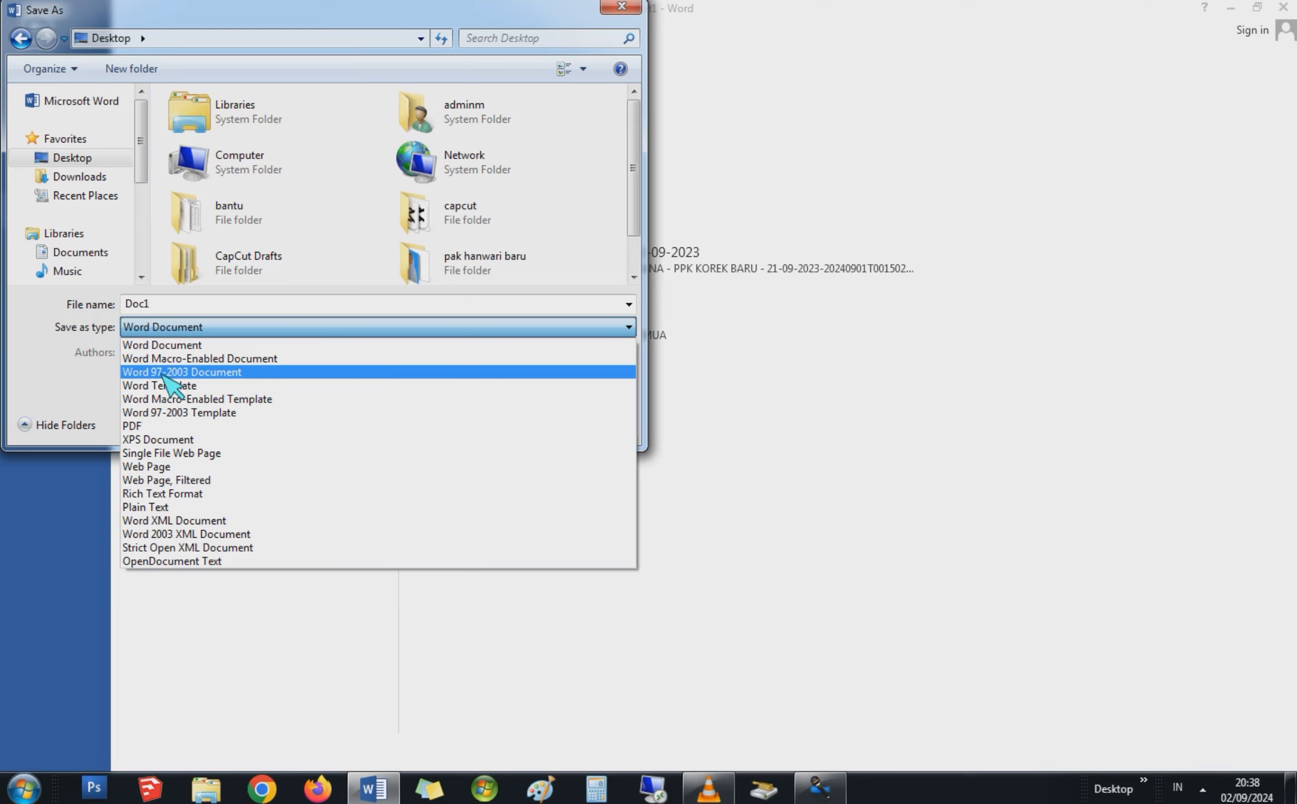
pyautogui.click(163, 373)
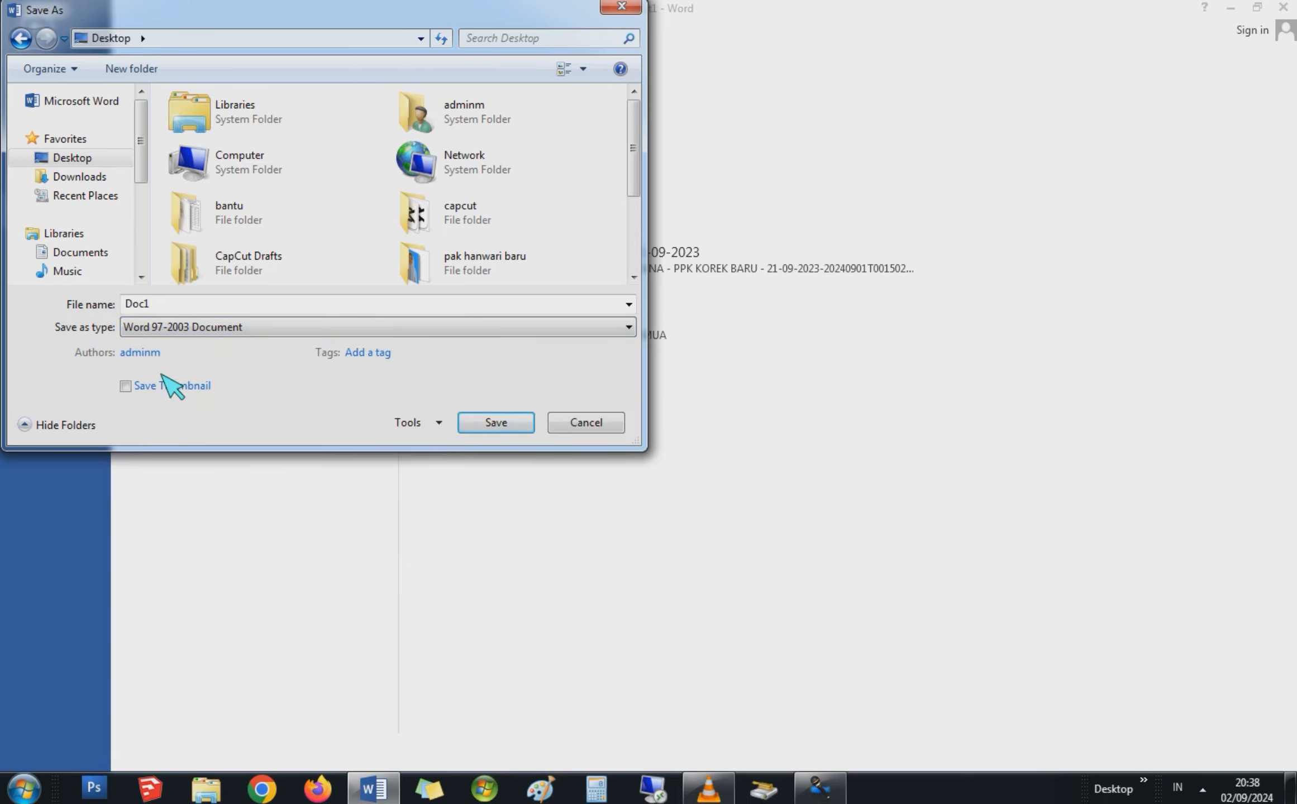
pyautogui.click(162, 304)
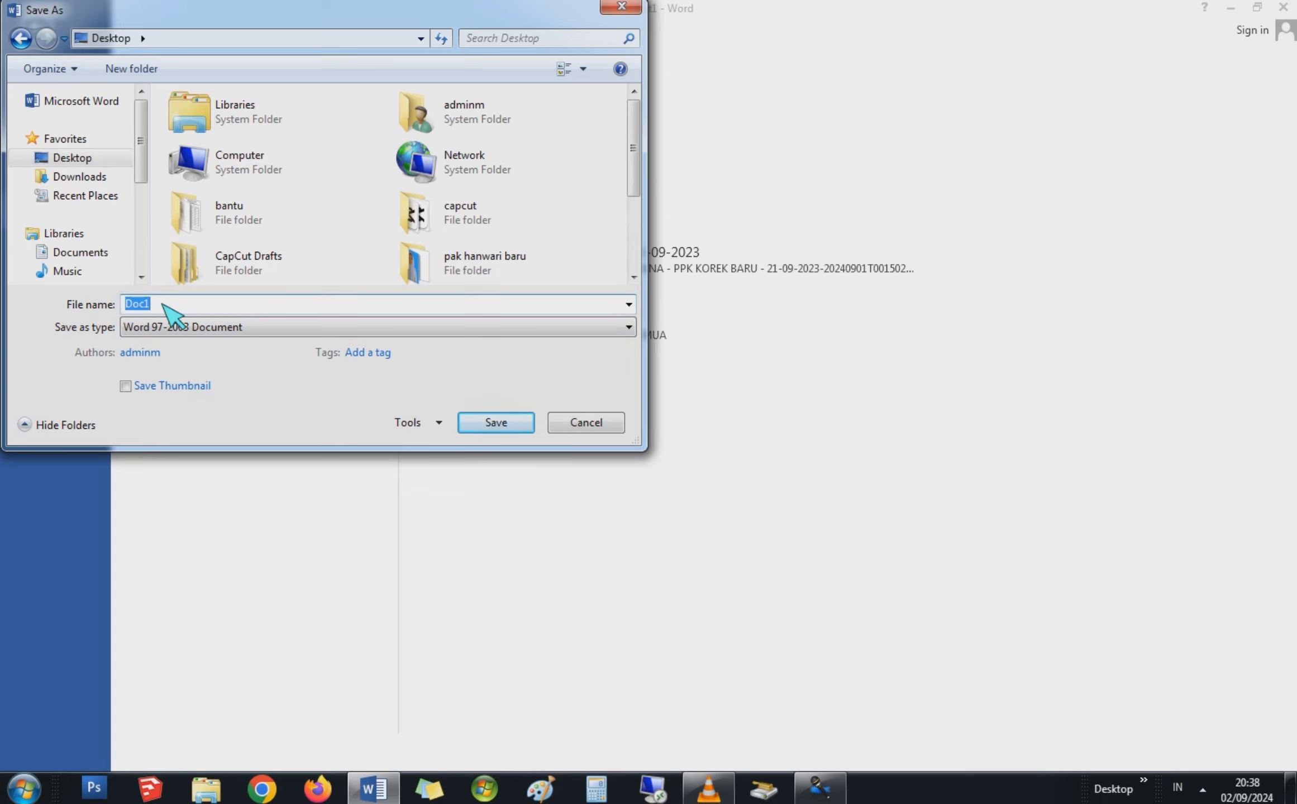
pyautogui.write('file makalah')
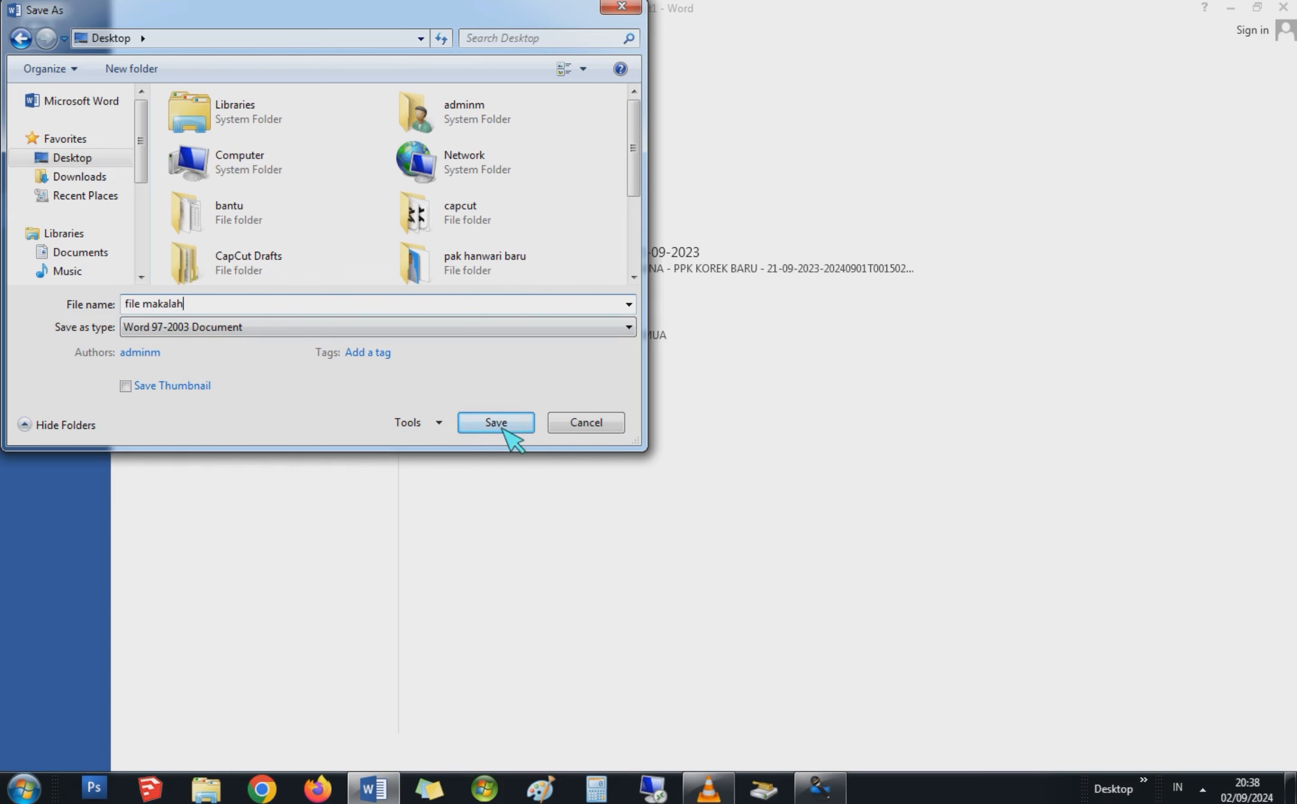
pyautogui.click(500, 424)
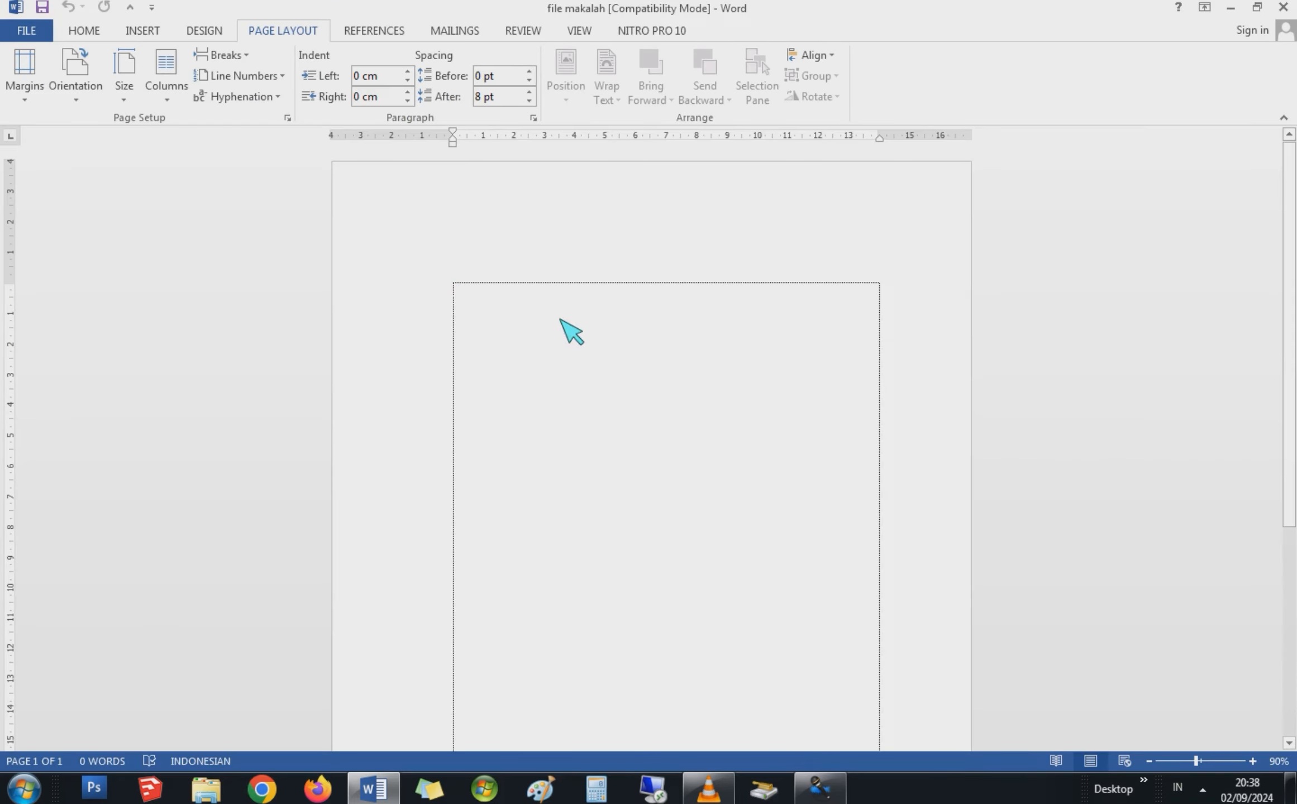
# Examine the text boundary lines around the whole page, from the upper margin down to the bottom margin
pyautogui.scroll(6, 514, 307)
pyautogui.scroll(1, 475, 310)
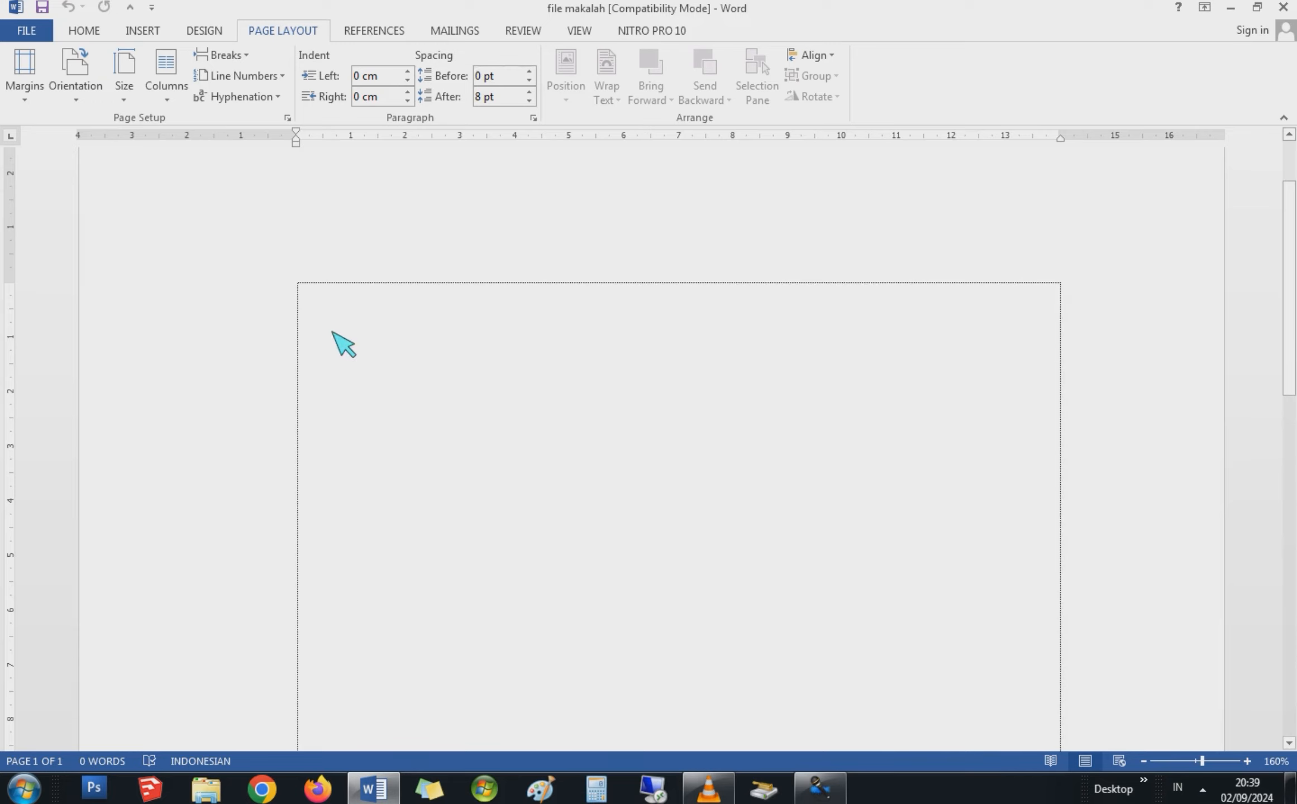
pyautogui.scroll(-10, 501, 413)
pyautogui.scroll(-3, 516, 427)
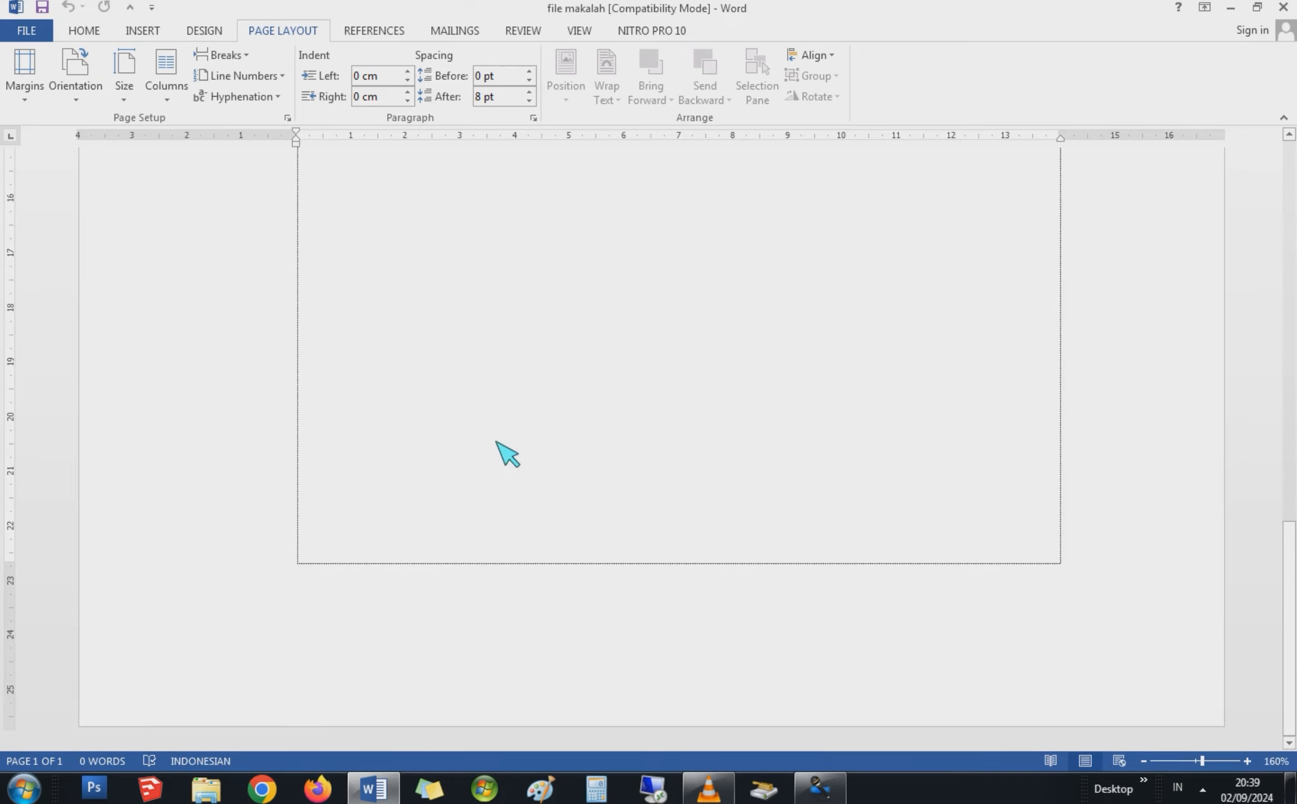
pyautogui.scroll(13, 623, 451)
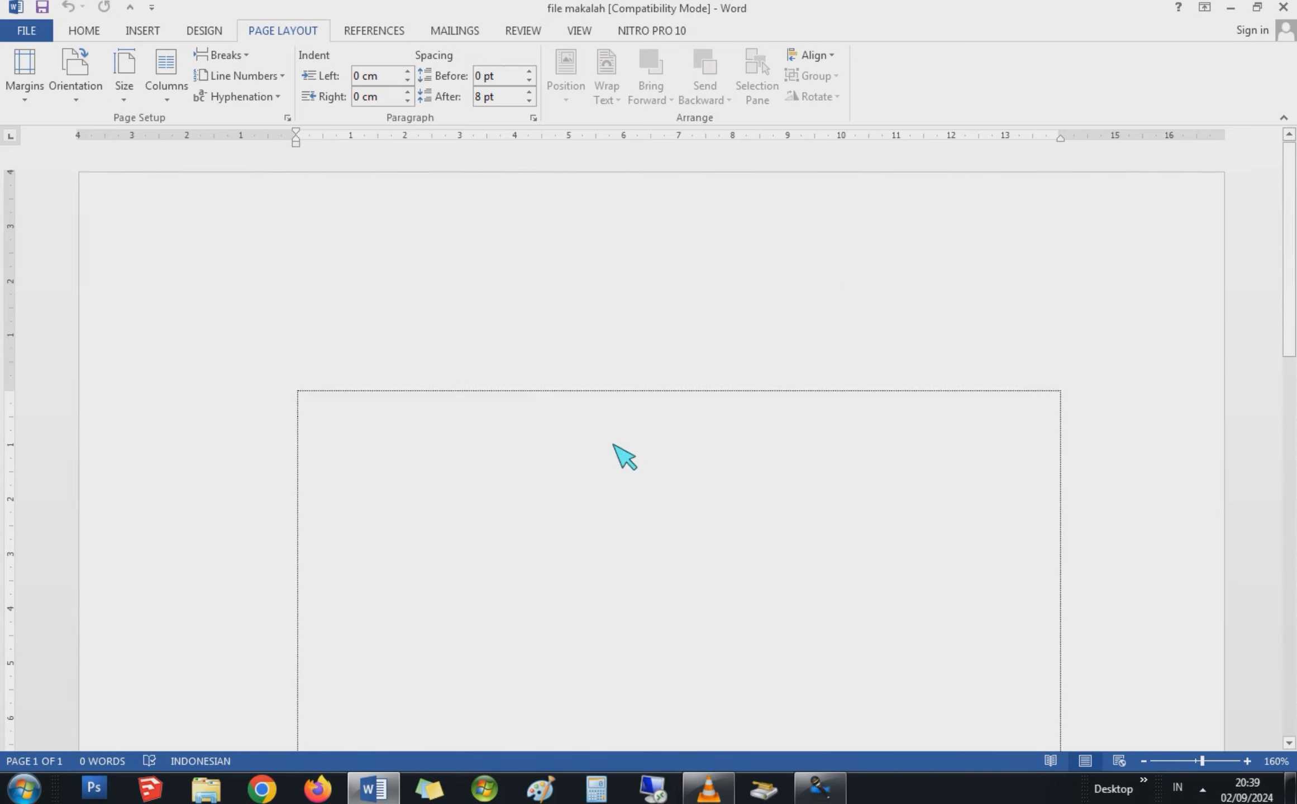
pyautogui.scroll(-3, 606, 437)
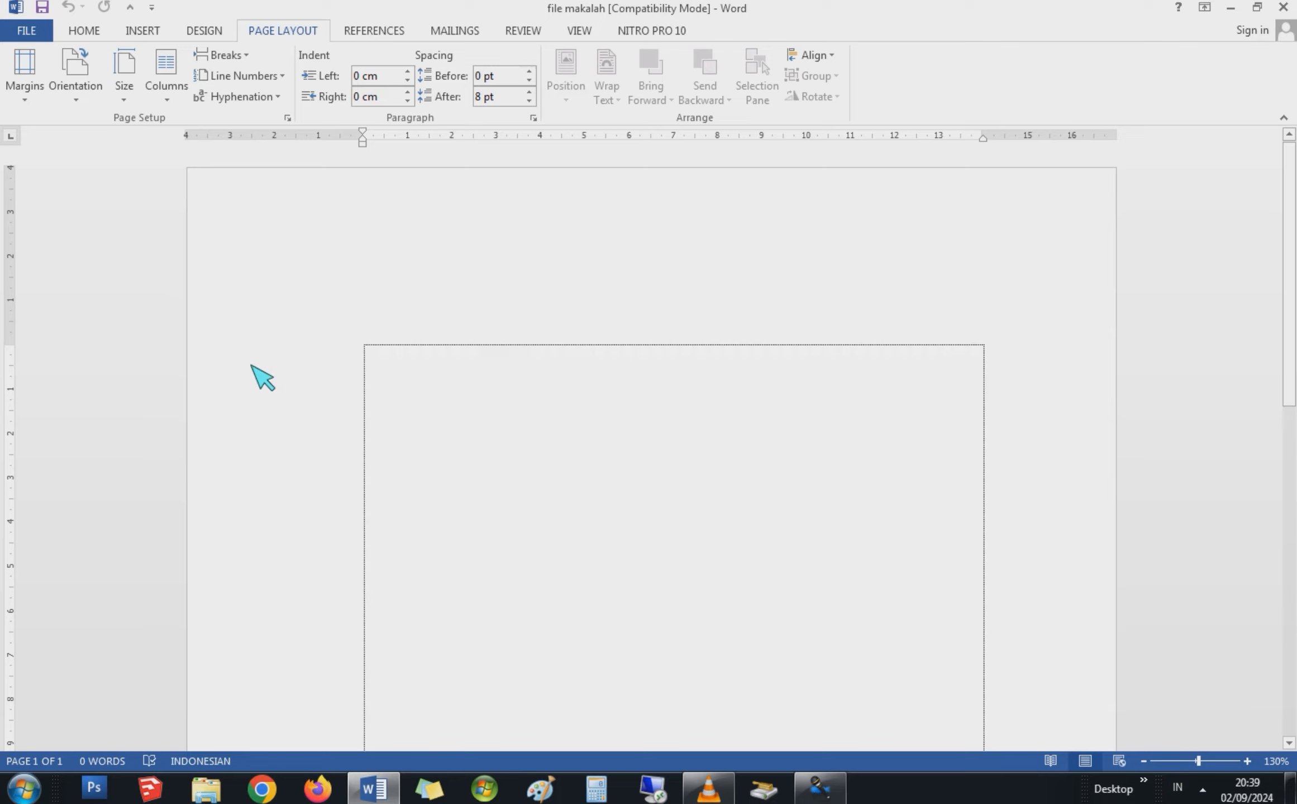
pyautogui.scroll(-10, 776, 498)
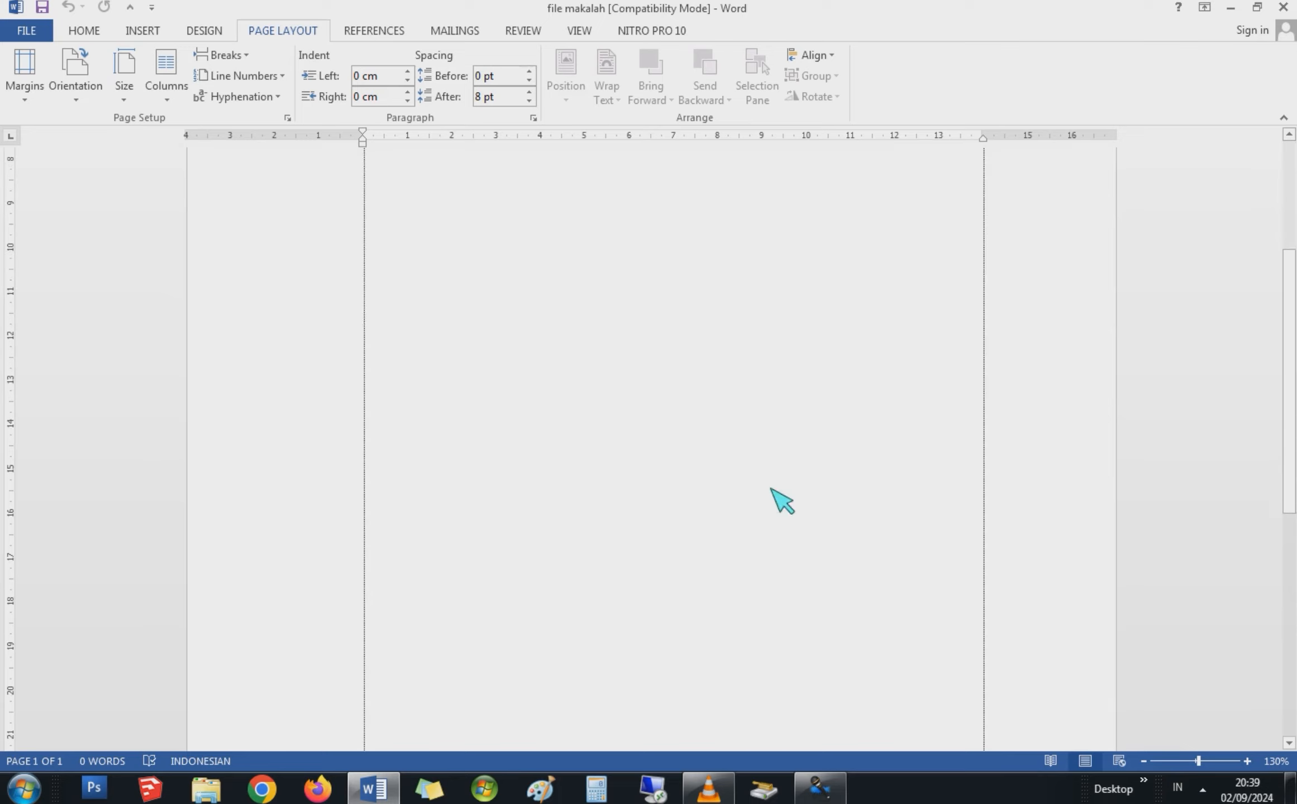
pyautogui.scroll(10, 680, 510)
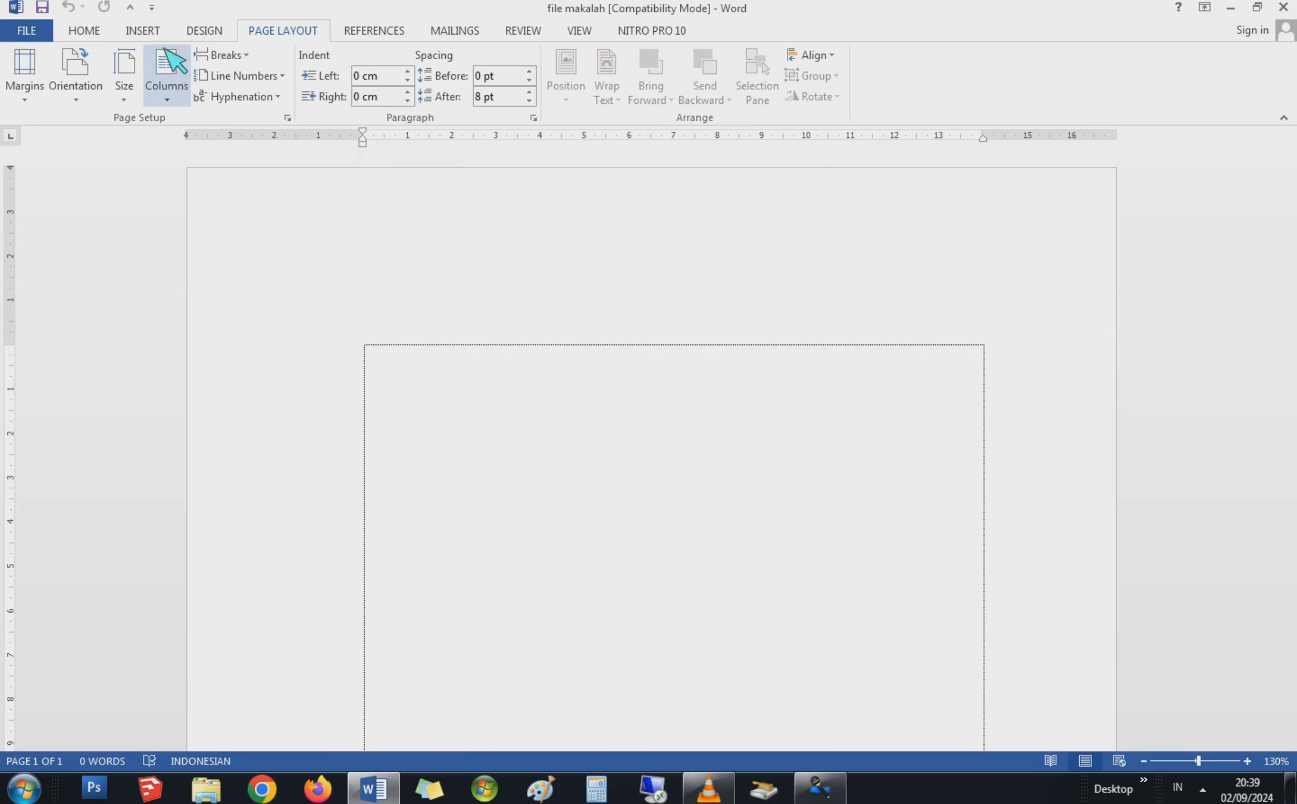
# Draw a text box about 1.4 cm wide in the page's top margin and set its height to 4 cm
pyautogui.click(137, 31)
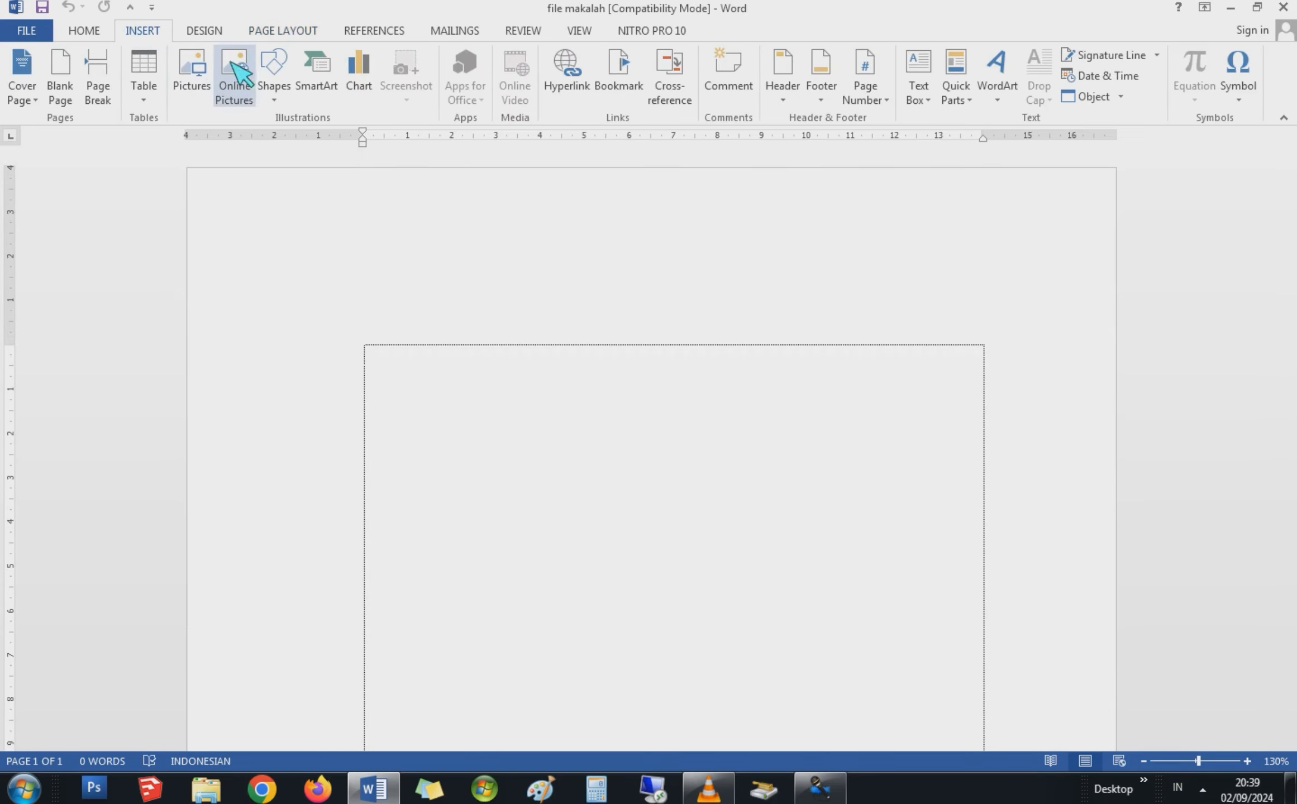
pyautogui.click(274, 71)
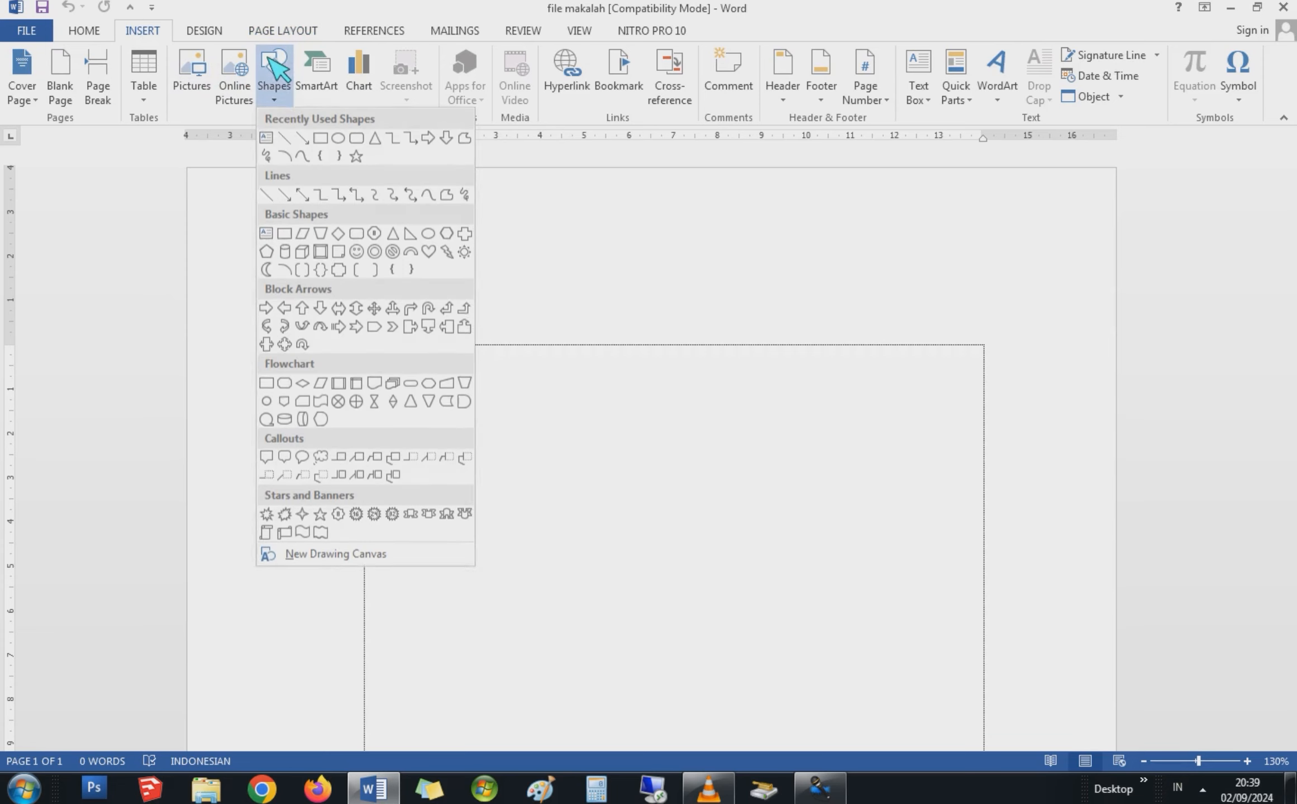
pyautogui.click(266, 139)
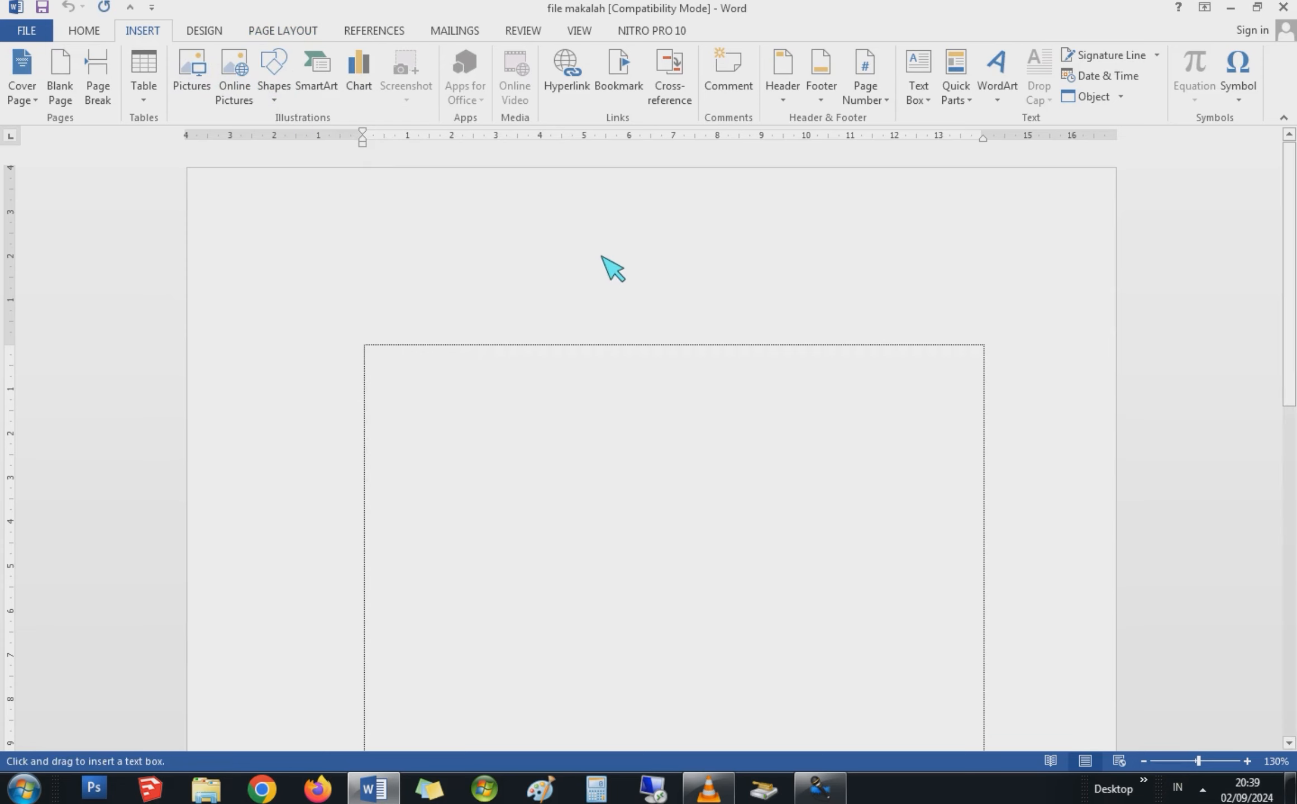
pyautogui.moveTo(598, 253); pyautogui.dragTo(667, 318)
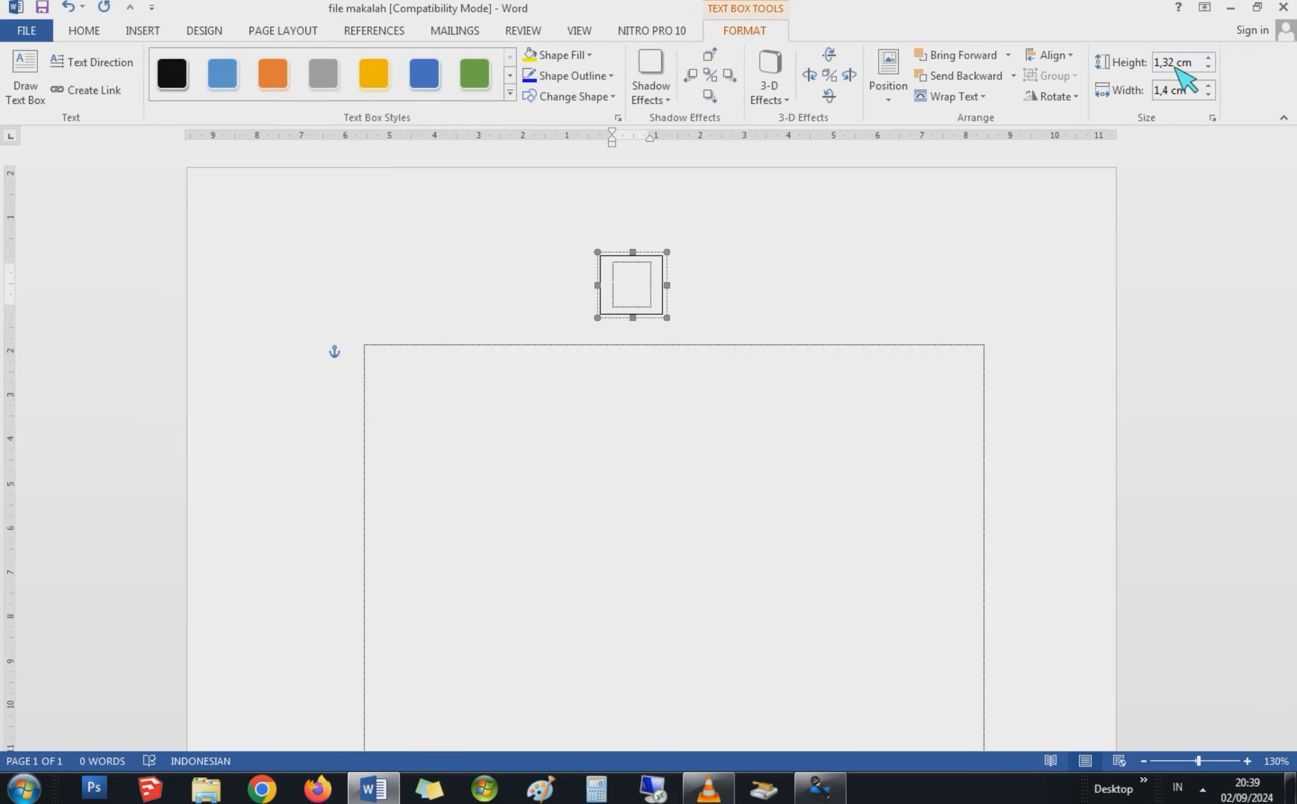
pyautogui.moveTo(1175, 61); pyautogui.dragTo(1142, 56)
pyautogui.press('Return')
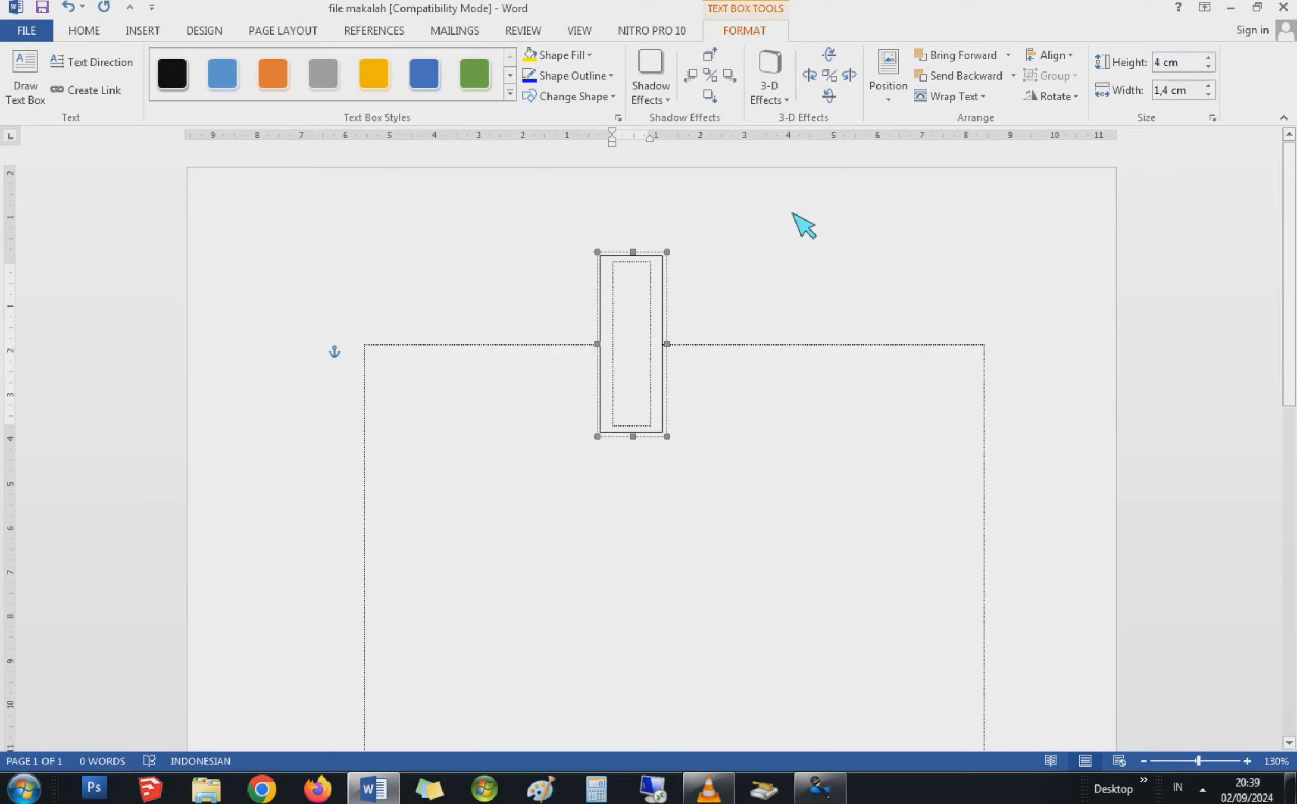
# Nudge the text box up until it spans the top margin exactly, from the page edge to the upper boundary line
pyautogui.click(643, 256)
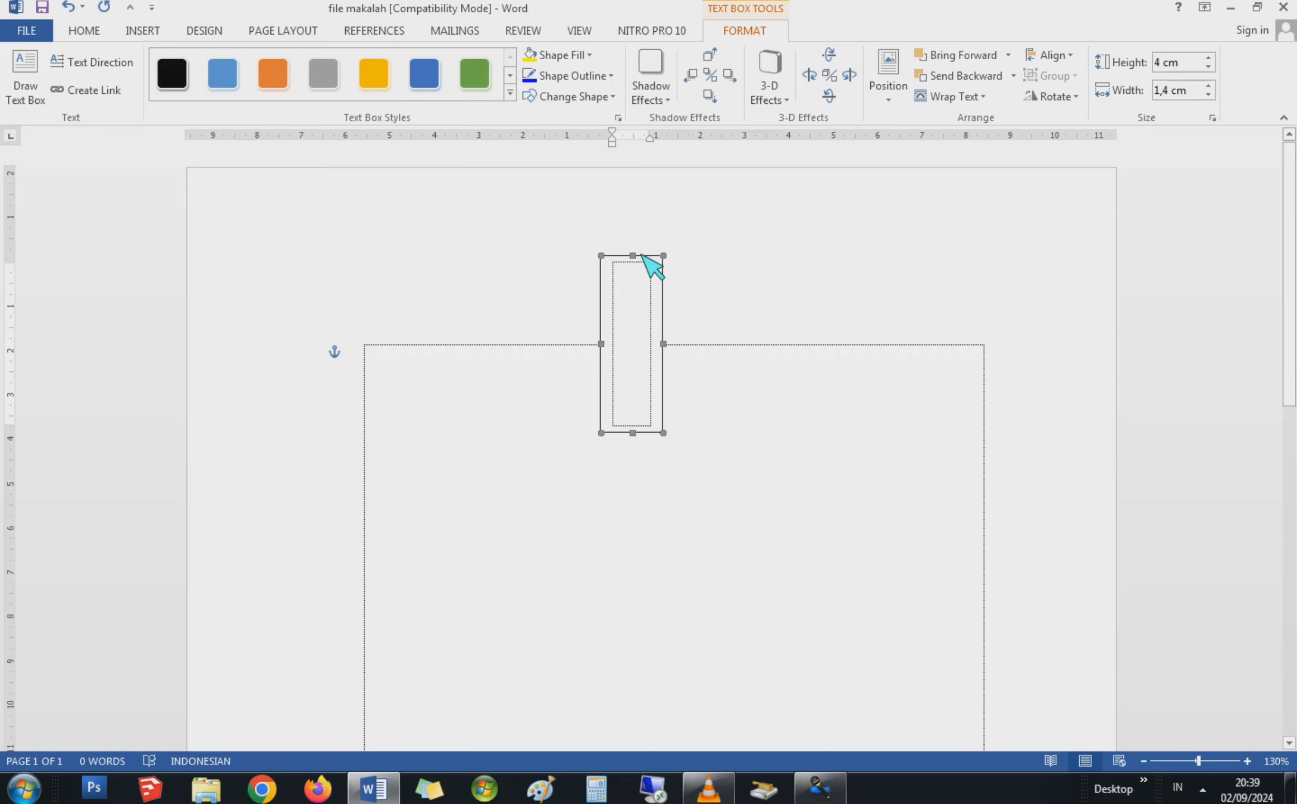
pyautogui.press('Up')
pyautogui.press('Up')
pyautogui.press('Up')
pyautogui.press('Up')
pyautogui.press('Up')
pyautogui.press('Up')
pyautogui.press('Up')
pyautogui.press('Up')
pyautogui.press('Up')
pyautogui.press('Up')
pyautogui.press('Up')
pyautogui.press('Up')
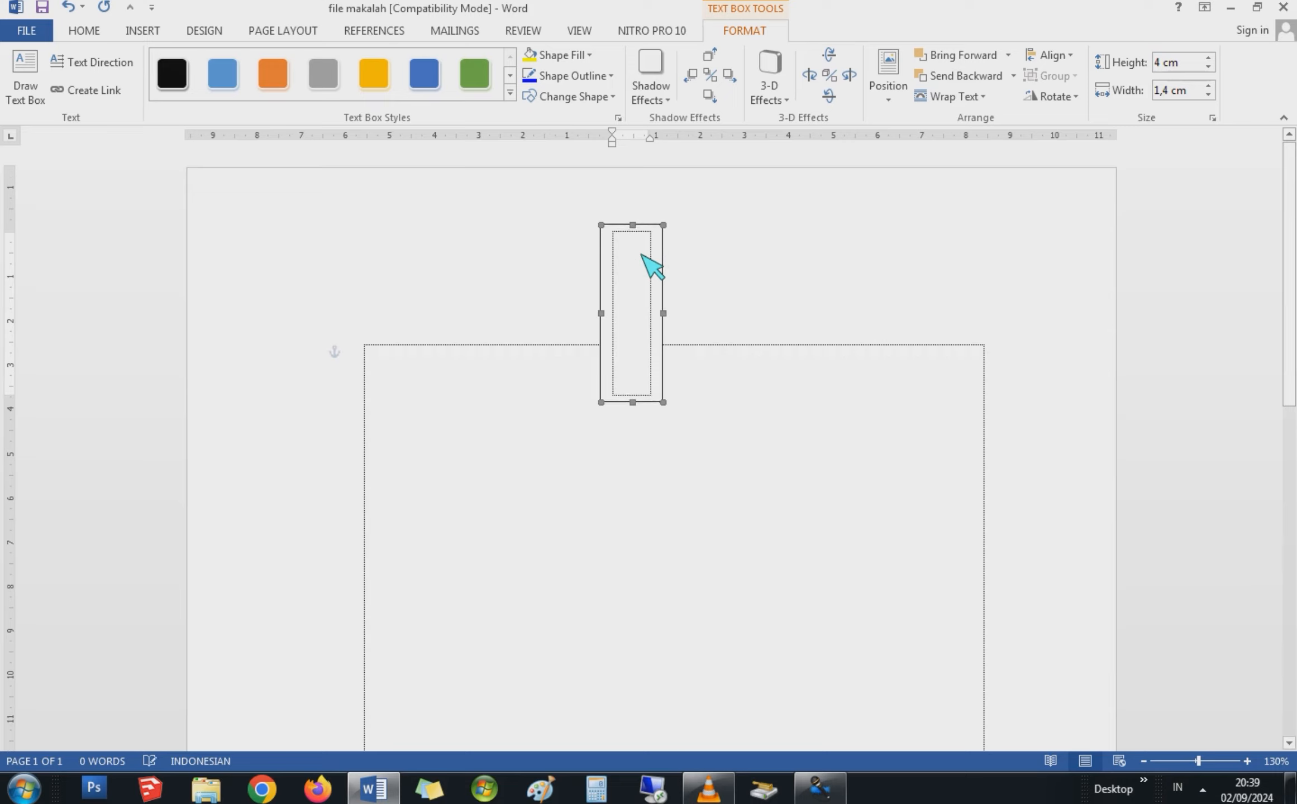
pyautogui.press('Up')
pyautogui.press('Up')
pyautogui.press('Up')
pyautogui.press('Up')
pyautogui.press('Up')
pyautogui.press('Up')
pyautogui.press('Up')
pyautogui.press('Up')
pyautogui.press('Up')
pyautogui.press('Up')
pyautogui.press('Up')
pyautogui.press('Up')
pyautogui.press('Up')
pyautogui.press('Up')
pyautogui.press('Up')
pyautogui.press('Up')
pyautogui.press('Up')
pyautogui.press('Up')
pyautogui.press('Up')
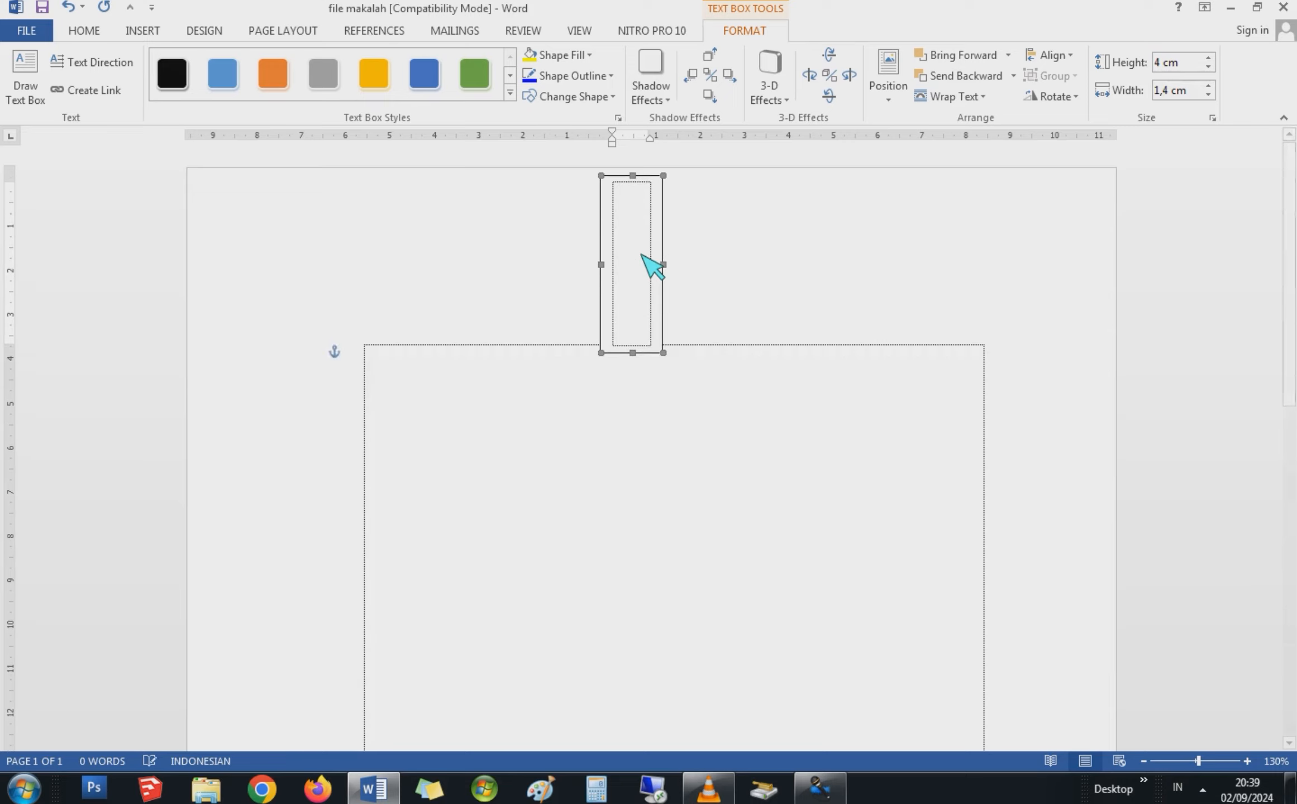
pyautogui.press('Up')
pyautogui.press('Up')
pyautogui.press('Up')
pyautogui.press('Up')
pyautogui.press('Up')
pyautogui.press('Up')
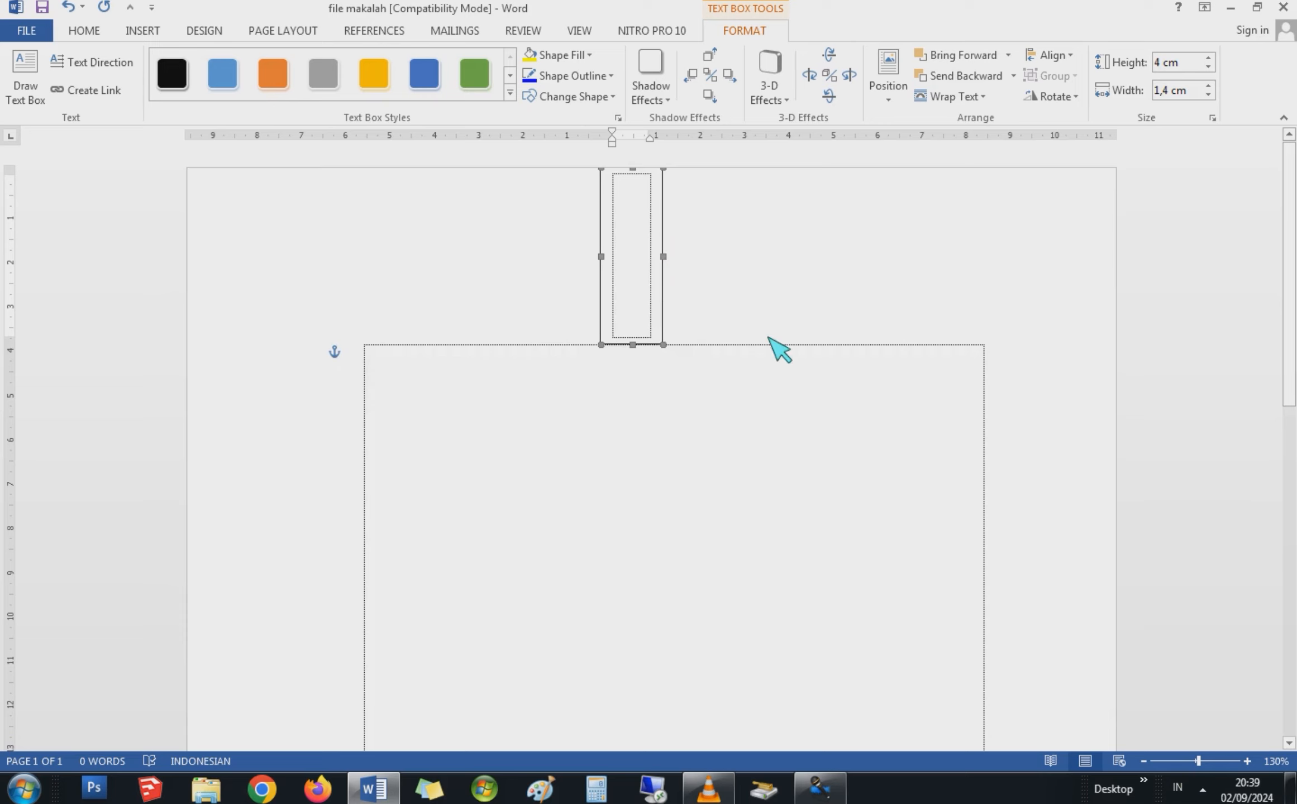
# Move the text box to the left margin, set its width to 4 cm and fit it between the page edge and boundary line
pyautogui.click(663, 339)
pyautogui.moveTo(631, 343); pyautogui.dragTo(316, 449)
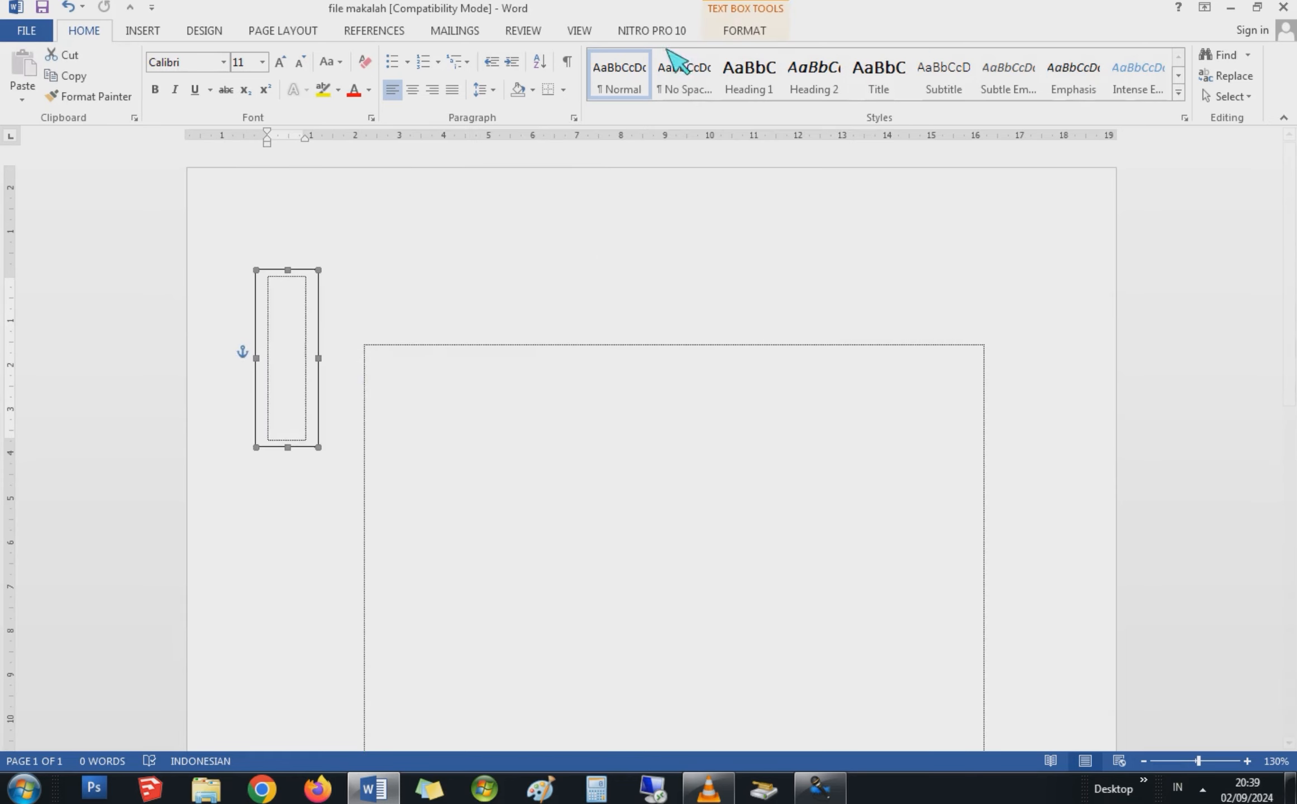
pyautogui.click(369, 288)
pyautogui.click(317, 273)
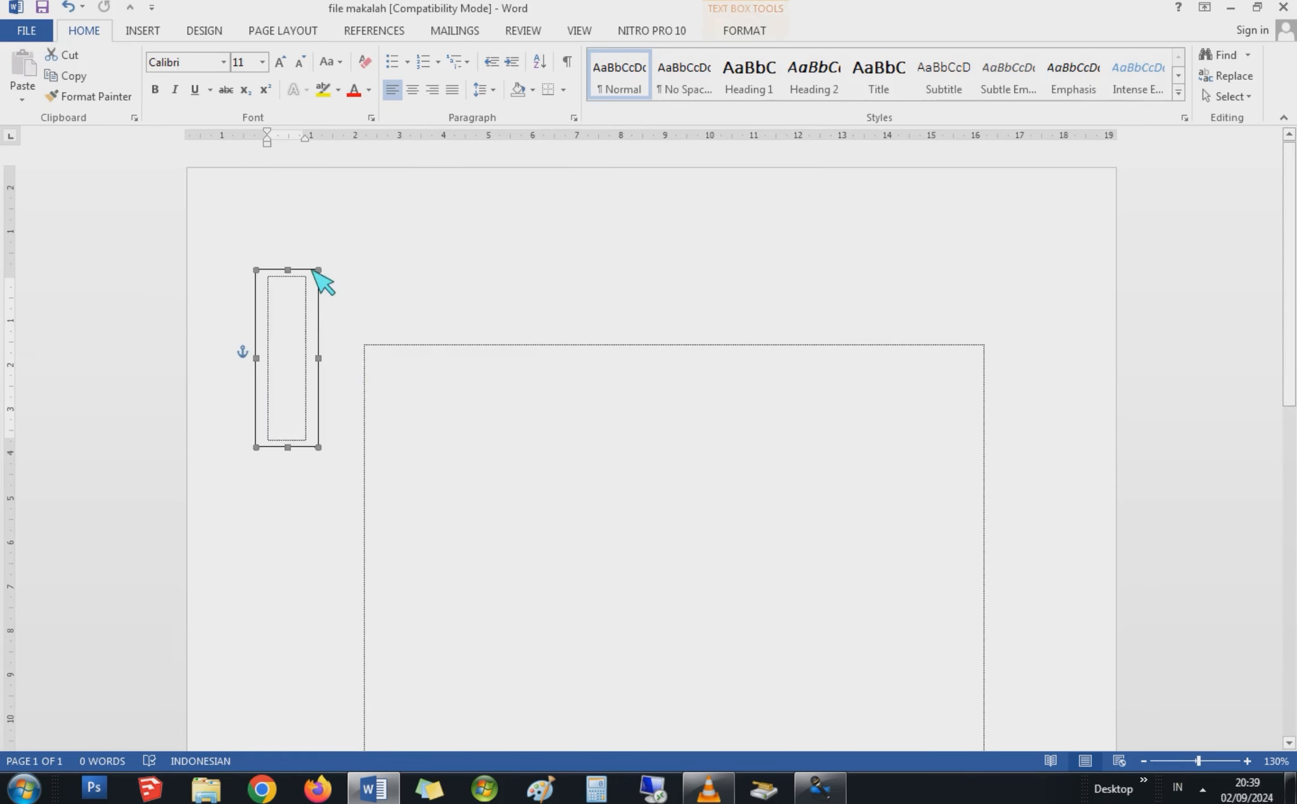
pyautogui.click(739, 31)
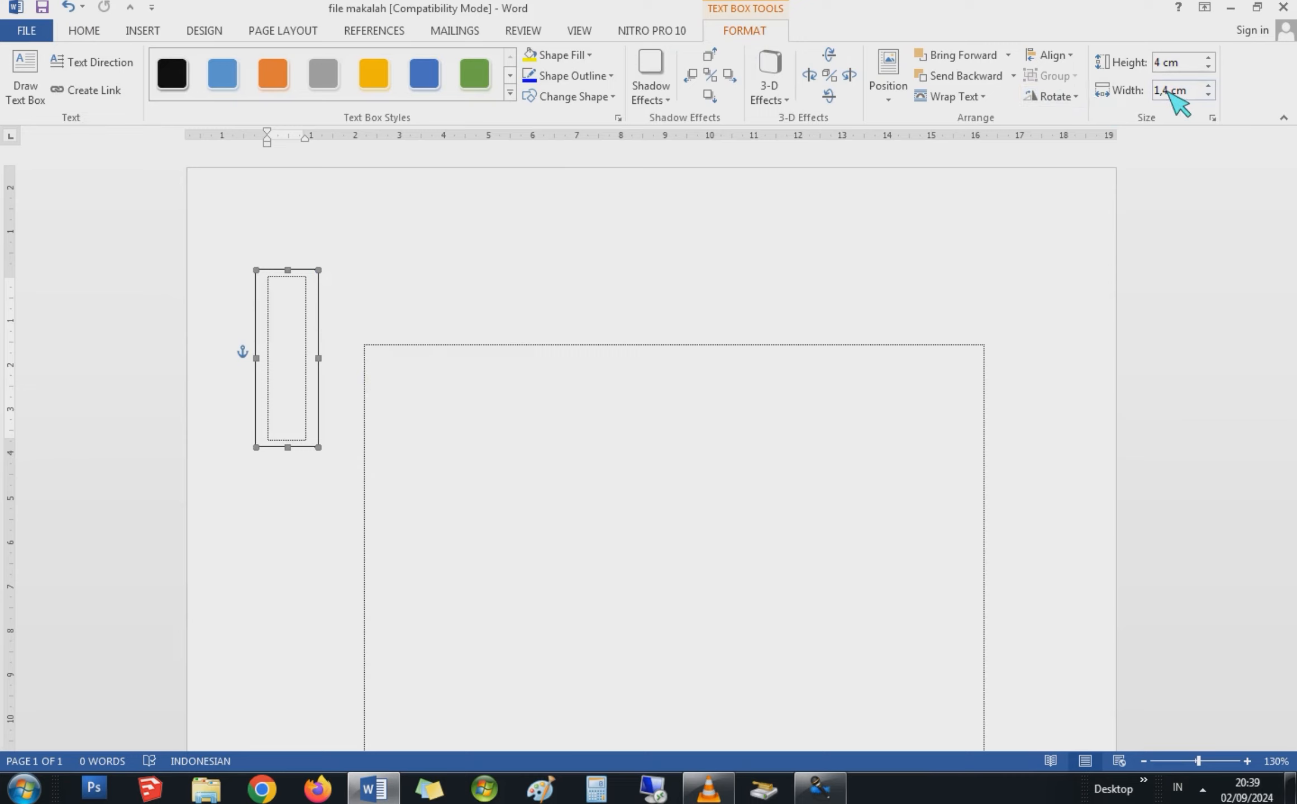
pyautogui.moveTo(1168, 89); pyautogui.dragTo(1117, 92)
pyautogui.press('Return')
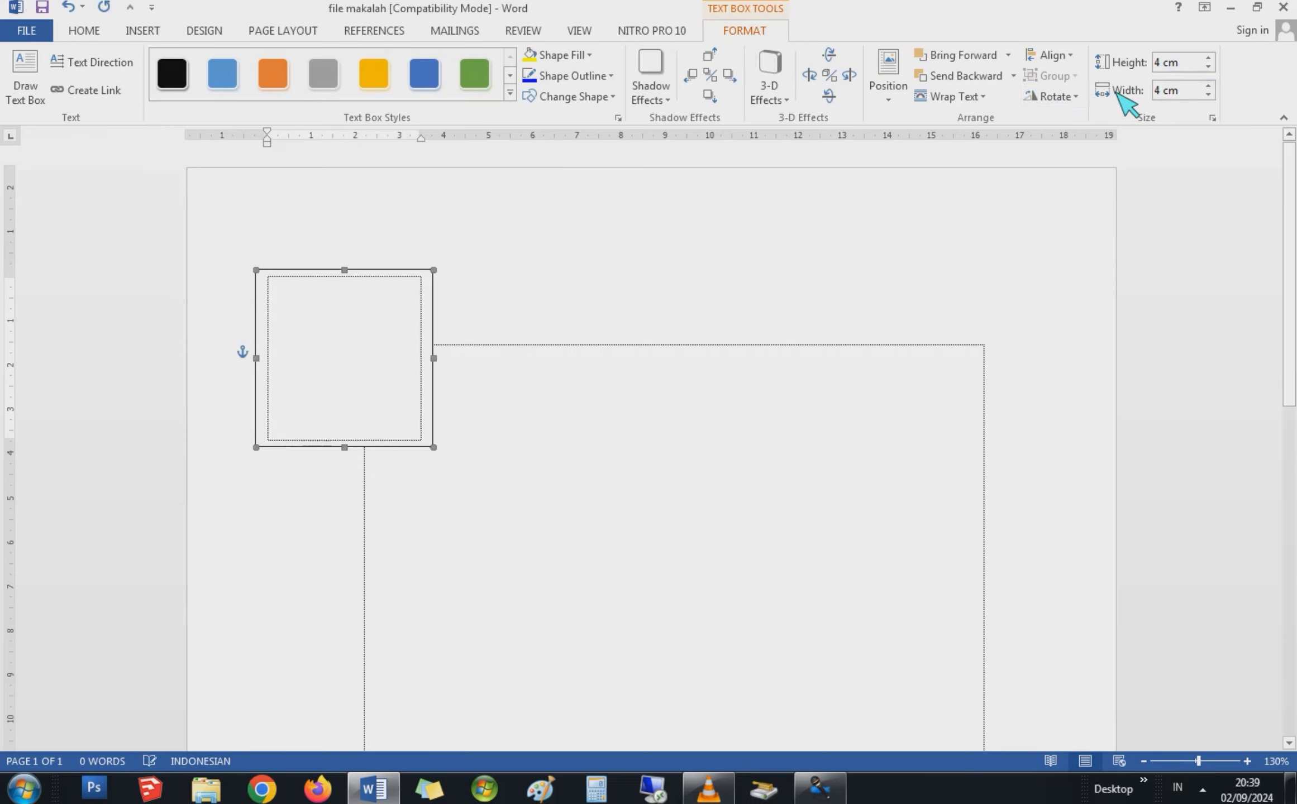
pyautogui.moveTo(410, 272); pyautogui.dragTo(342, 363)
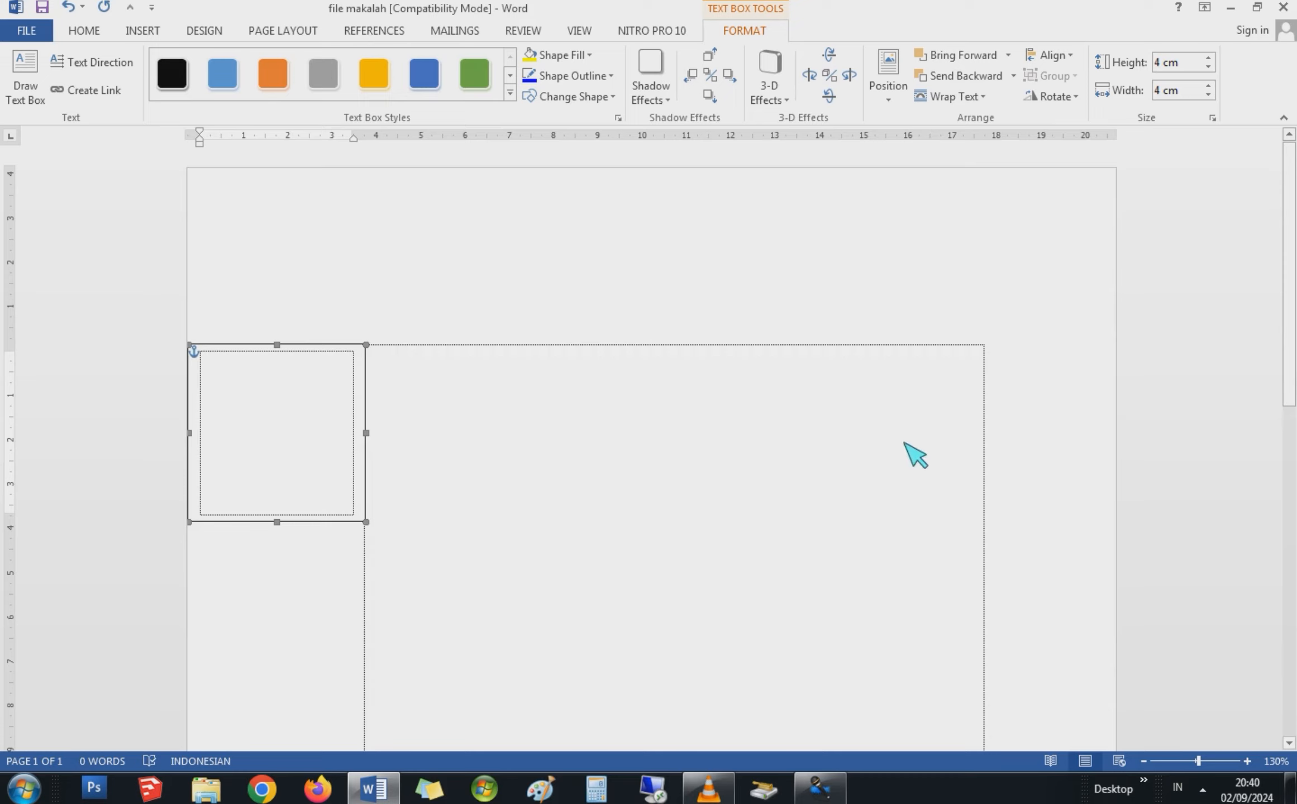
# Set the text box's width to 3 cm and fit it into the right margin between the boundary line and page edge
pyautogui.moveTo(343, 360); pyautogui.dragTo(930, 400)
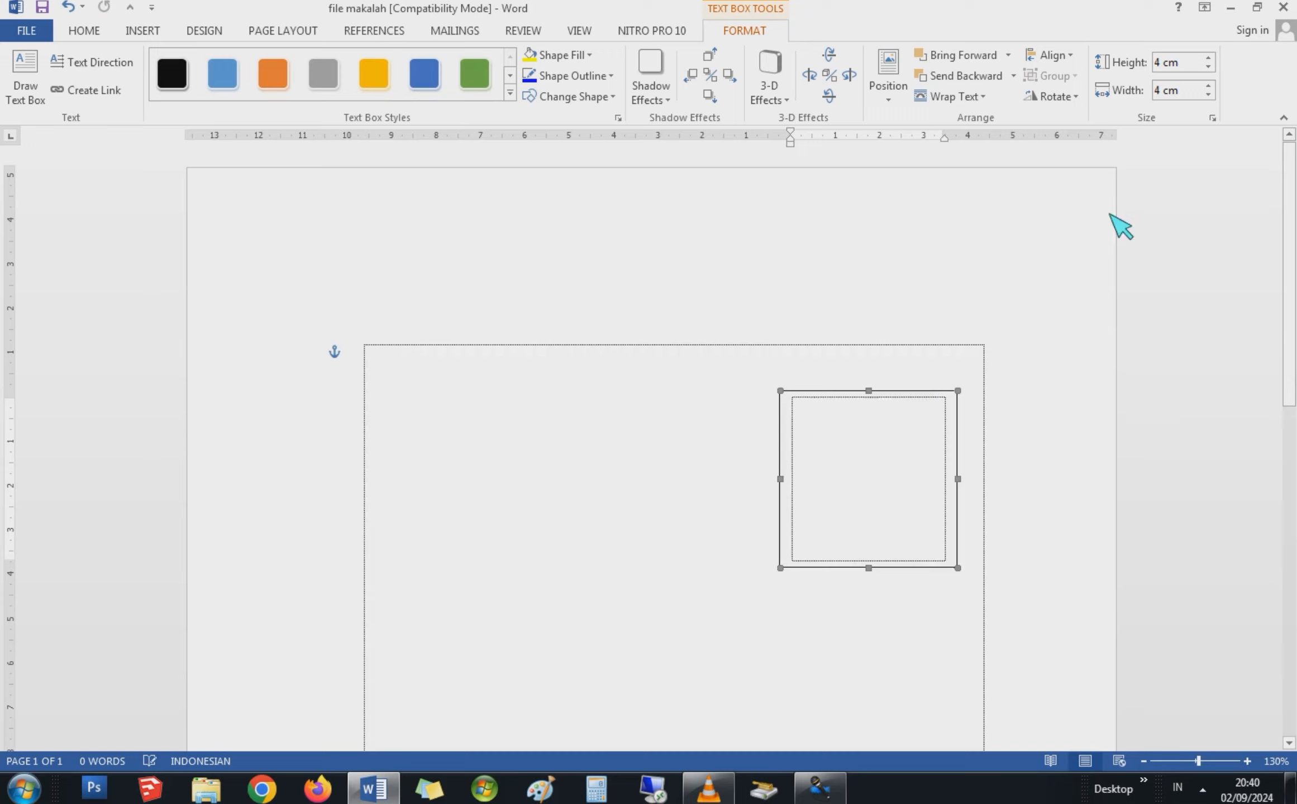
pyautogui.click(1161, 89)
pyautogui.moveTo(1162, 89); pyautogui.dragTo(1120, 115)
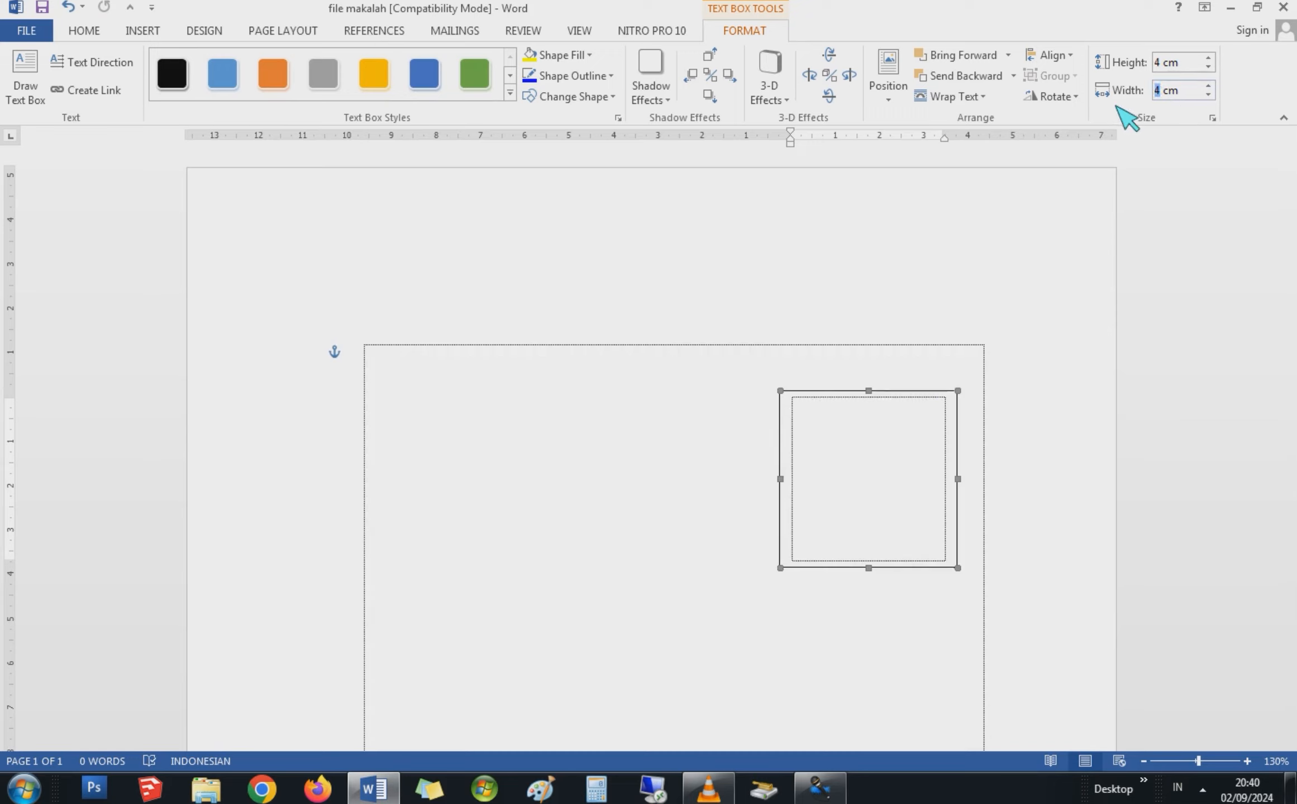
pyautogui.write('3')
pyautogui.press('Return')
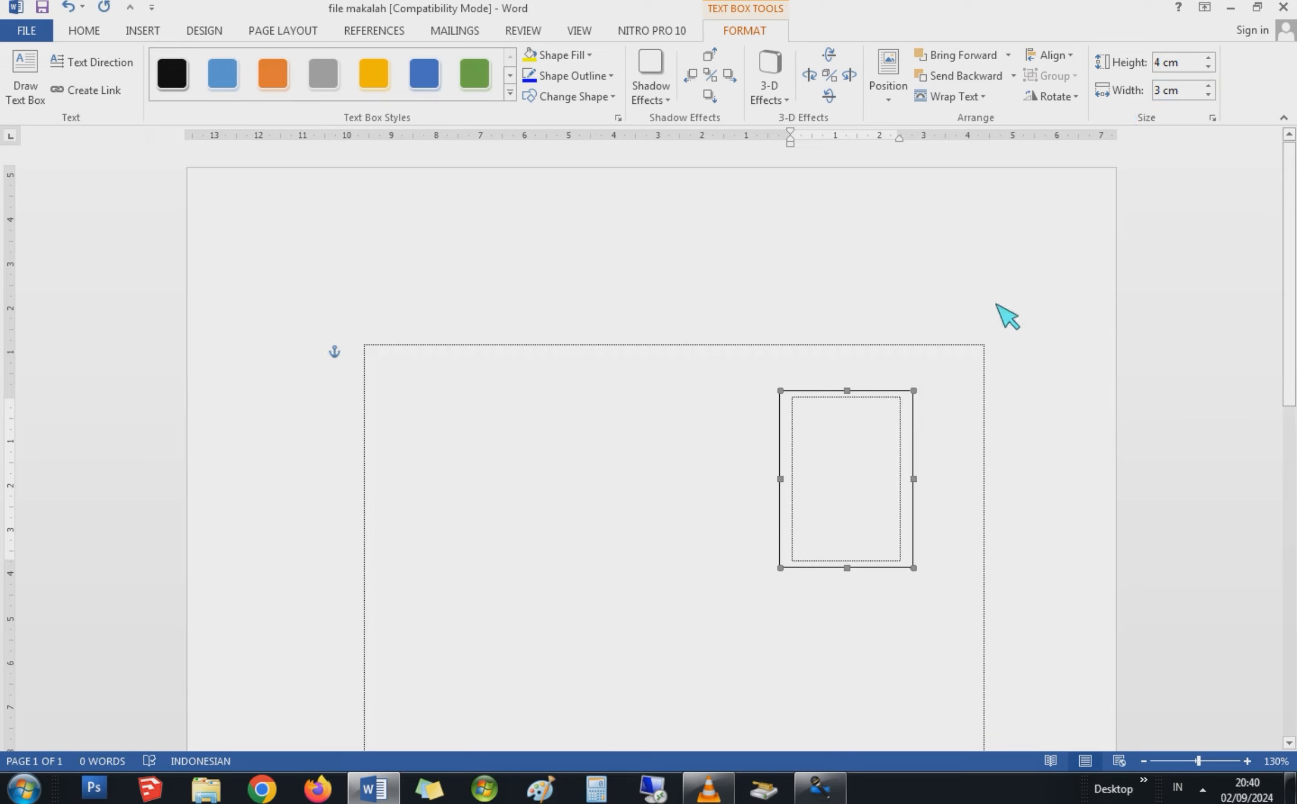
pyautogui.moveTo(894, 396); pyautogui.dragTo(1096, 428)
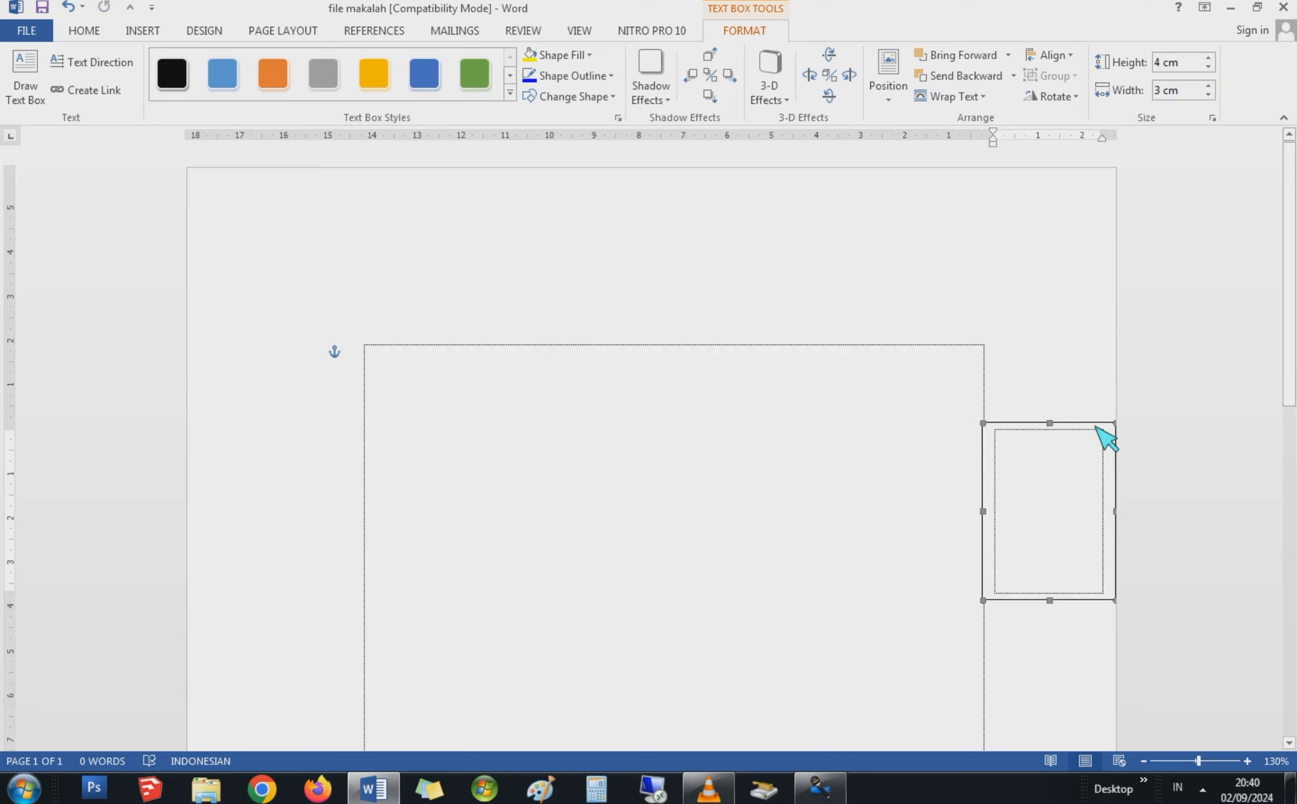
pyautogui.scroll(-5, 1089, 416)
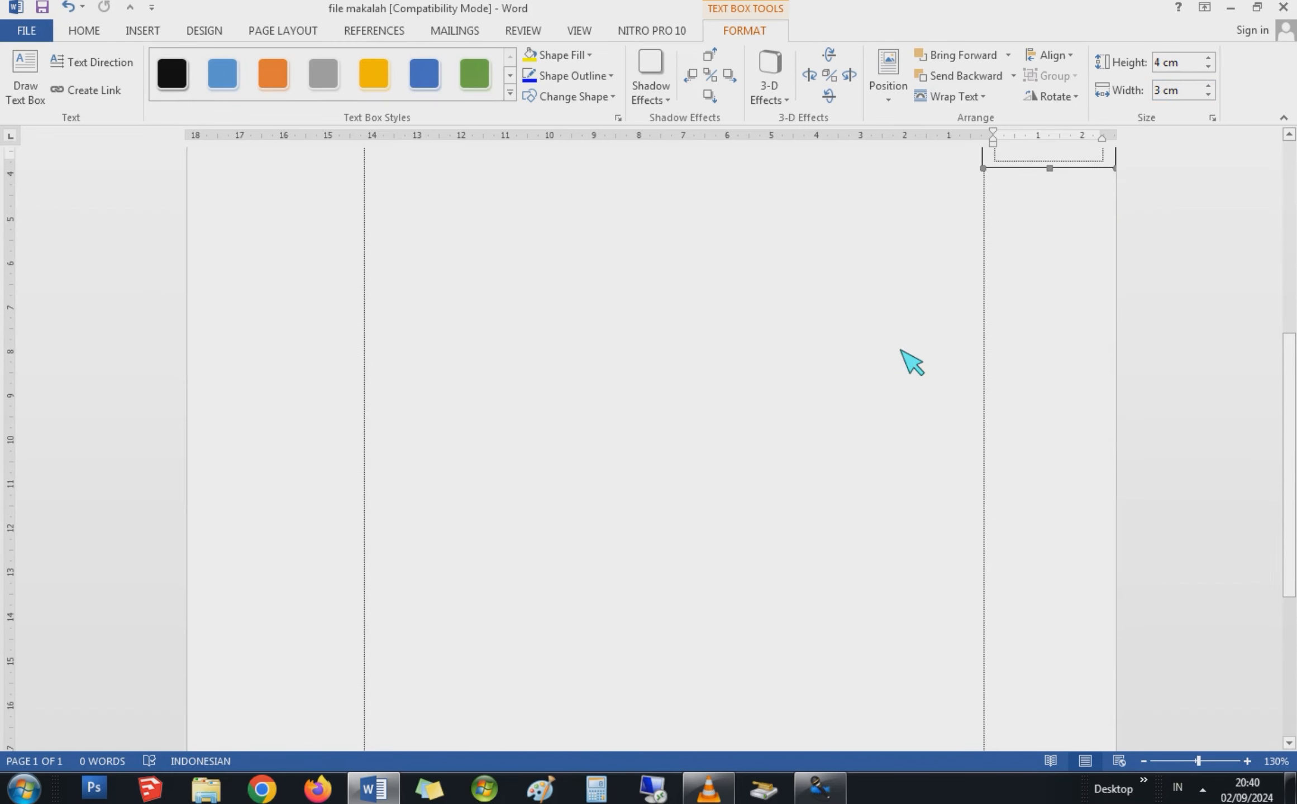
pyautogui.click(912, 362)
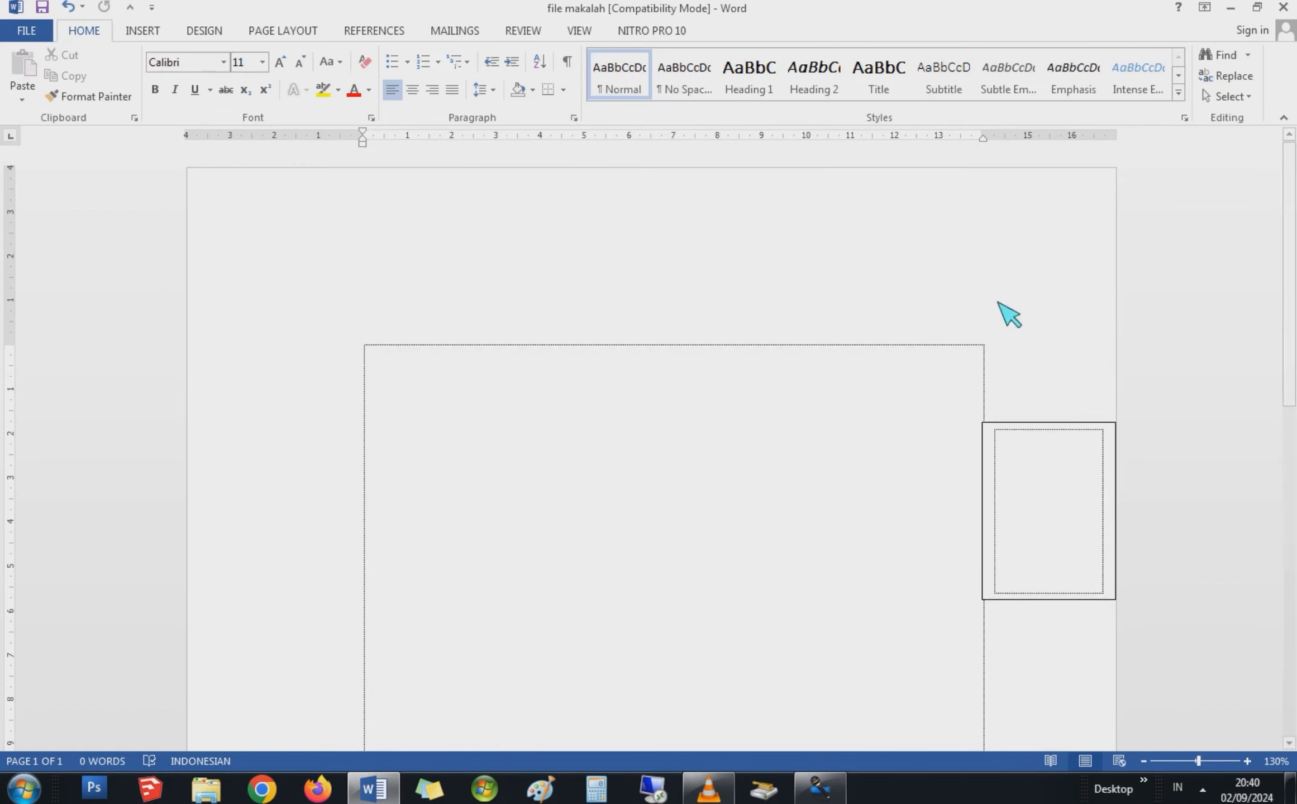
# Set the height of the text box in the right margin to 3 cm
pyautogui.click(1045, 424)
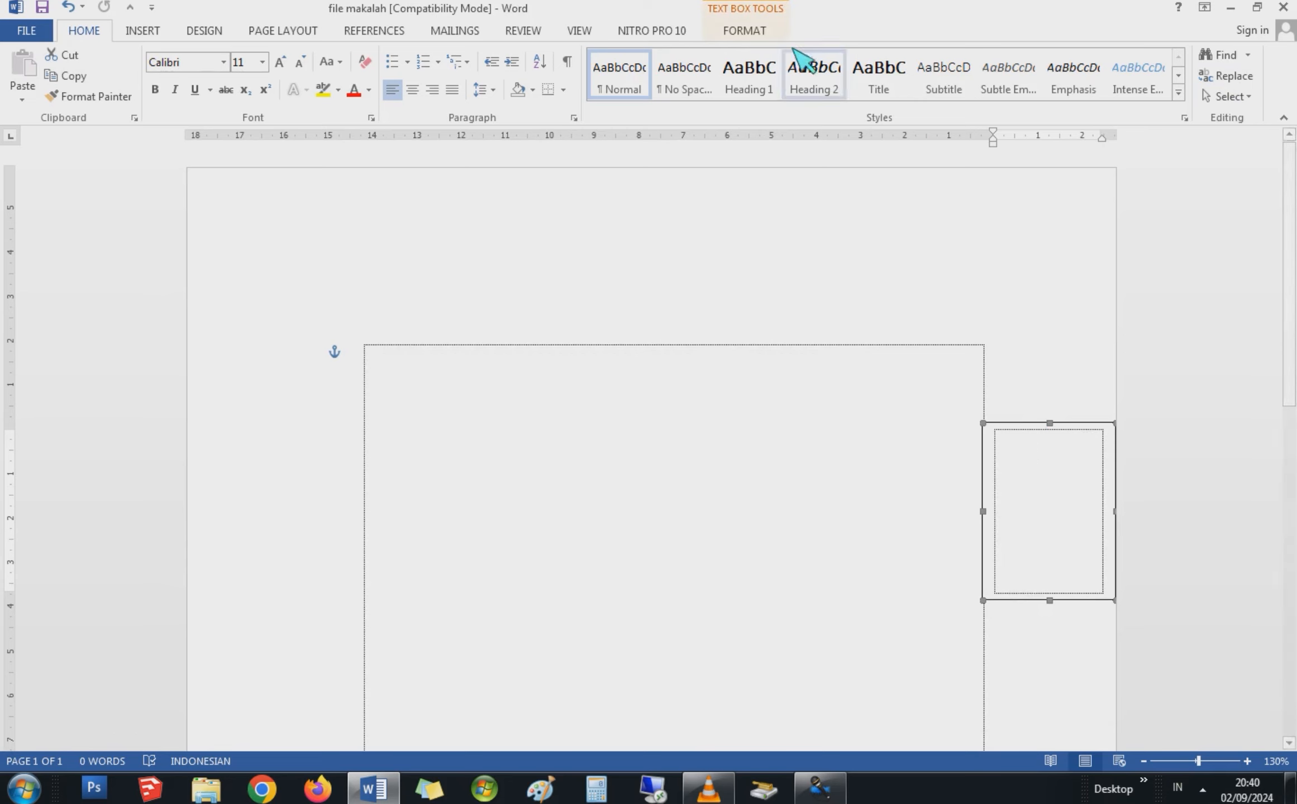
pyautogui.click(760, 31)
pyautogui.click(1154, 62)
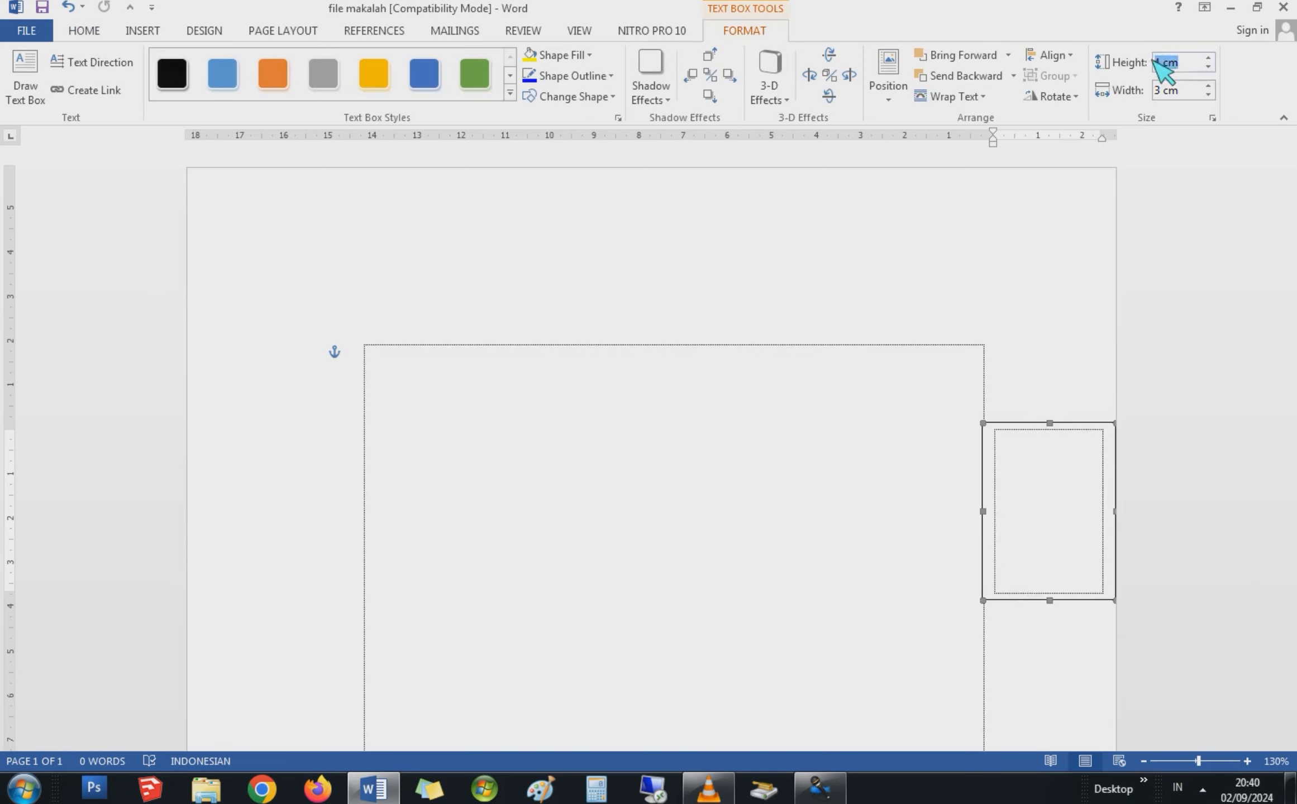
pyautogui.click(1155, 62)
pyautogui.press('BackSpace')
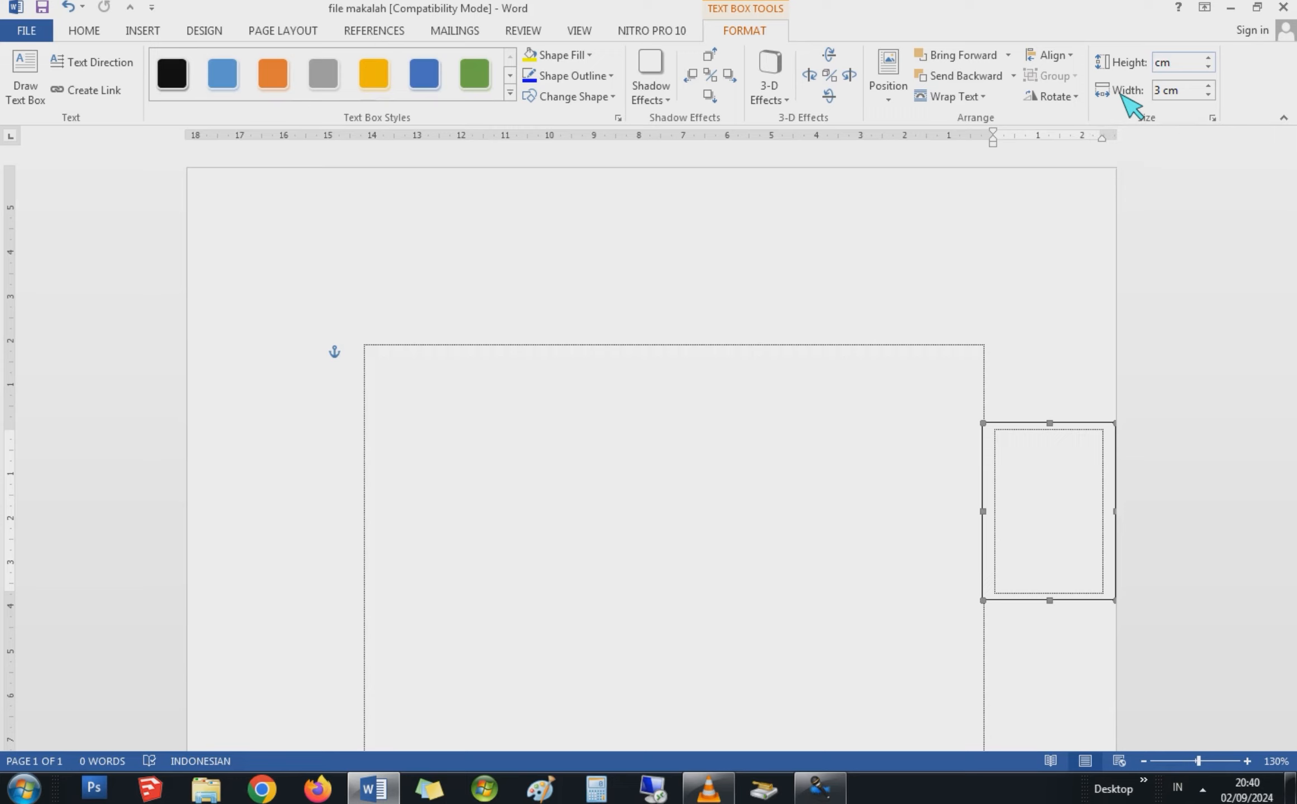
pyautogui.press('Return')
# Move the text box into the bottom margin between the lower boundary line and page edge to check the fit, and delete it
pyautogui.keyDown('ctrl'); pyautogui.scroll(-3, 1080, 226); pyautogui.keyUp('ctrl')
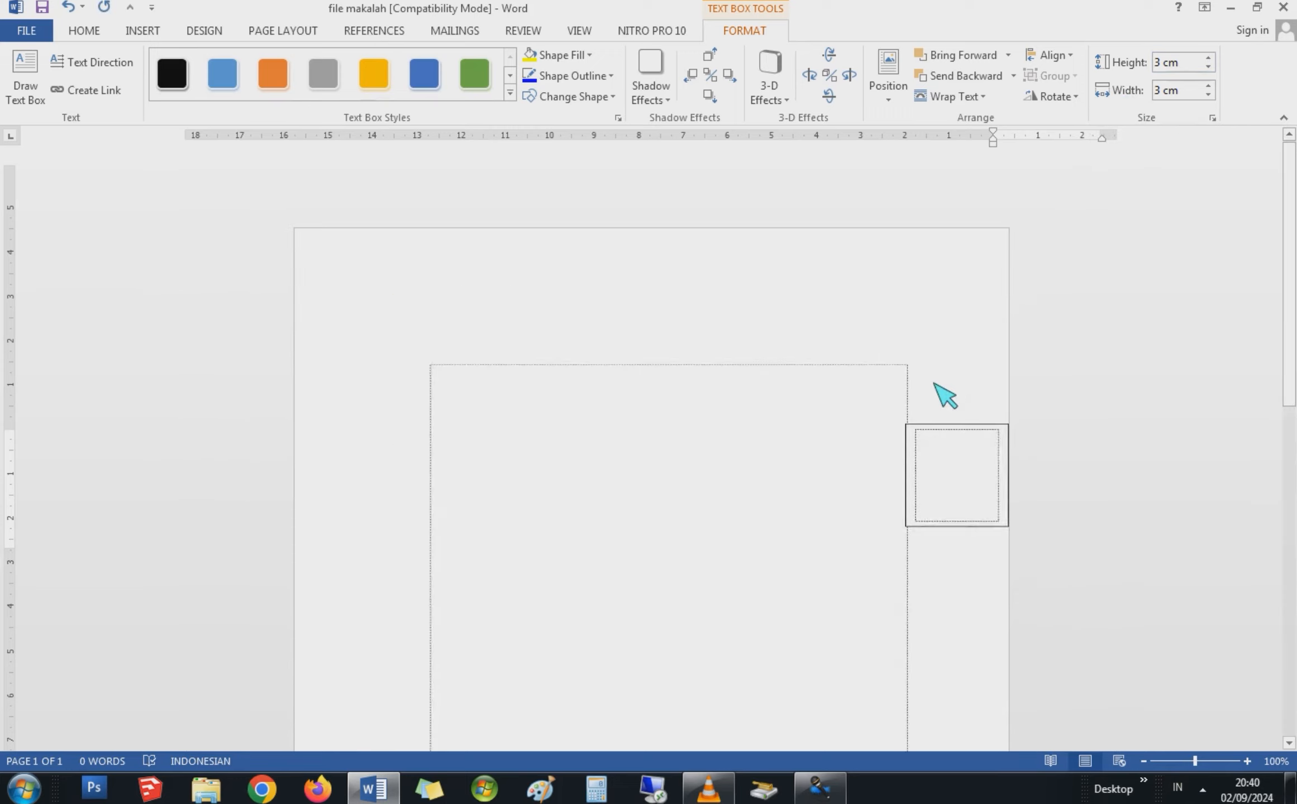
pyautogui.scroll(-5, 950, 380)
pyautogui.scroll(5, 991, 322)
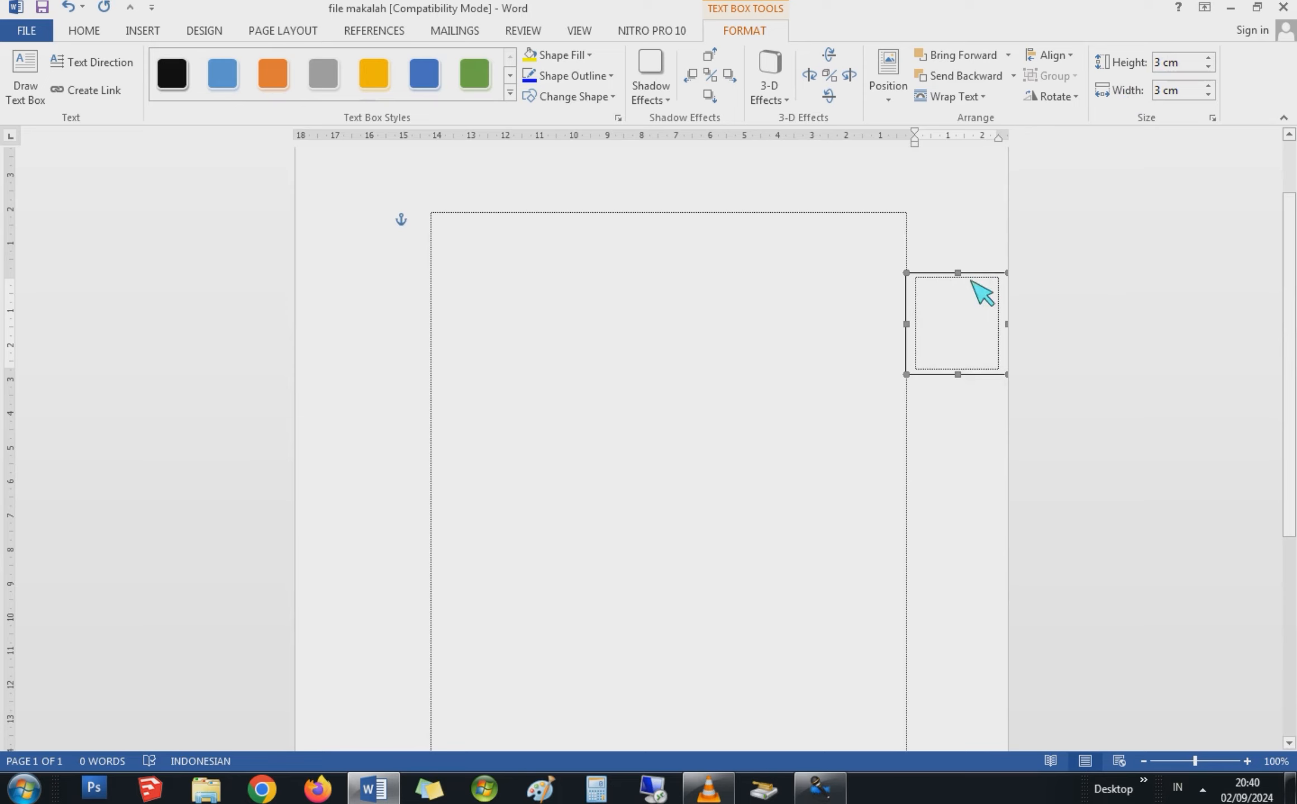
pyautogui.moveTo(978, 292); pyautogui.dragTo(648, 529)
pyautogui.scroll(-5, 648, 529)
pyautogui.keyDown('ctrl'); pyautogui.scroll(3, 654, 587); pyautogui.keyUp('ctrl')
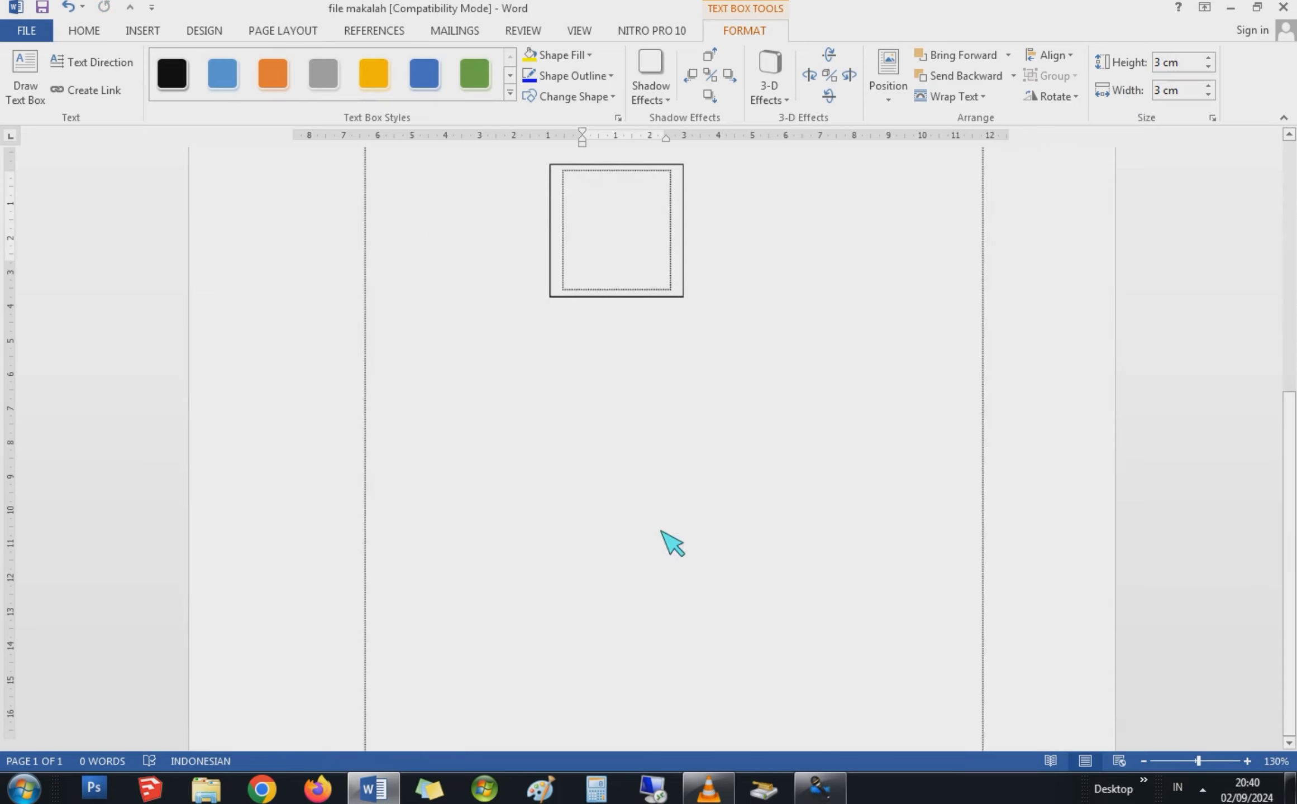
pyautogui.moveTo(649, 166); pyautogui.dragTo(644, 528)
pyautogui.scroll(-3, 648, 522)
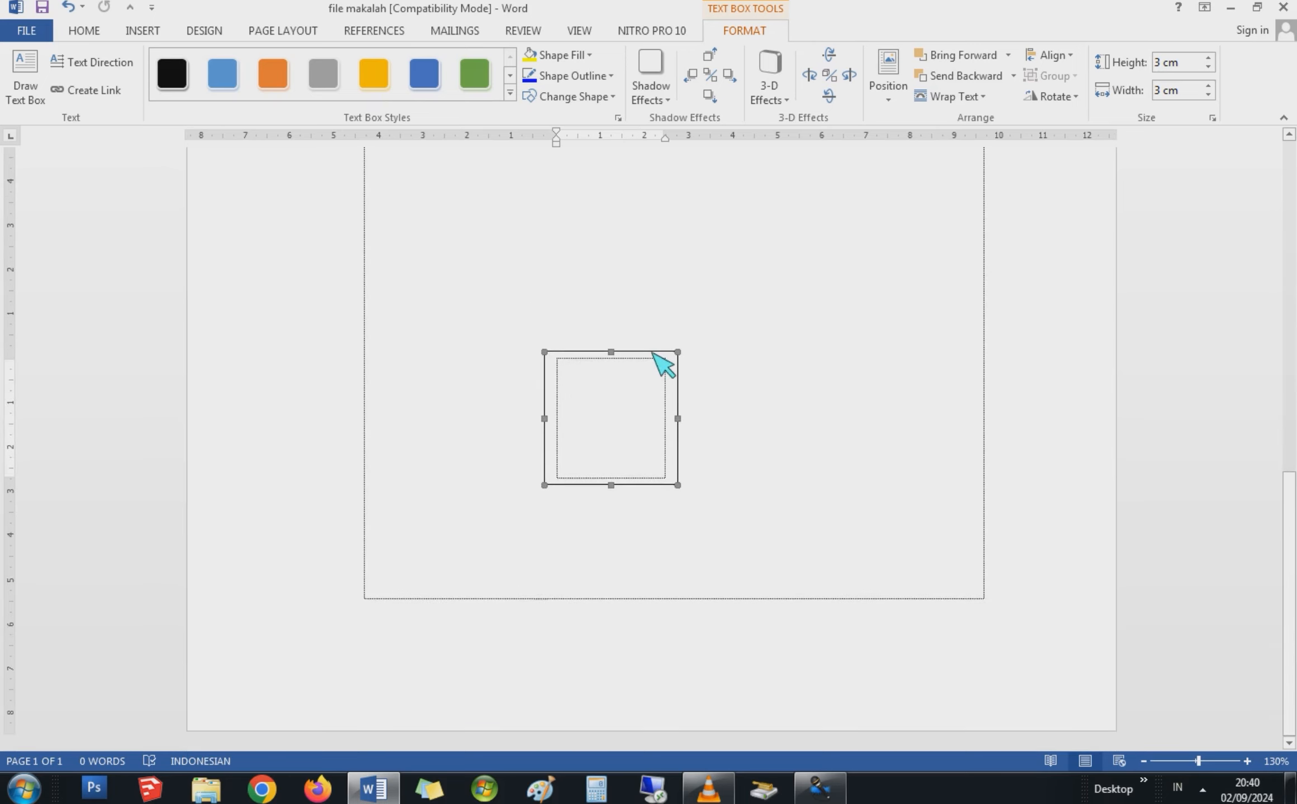
pyautogui.moveTo(654, 354); pyautogui.dragTo(655, 619)
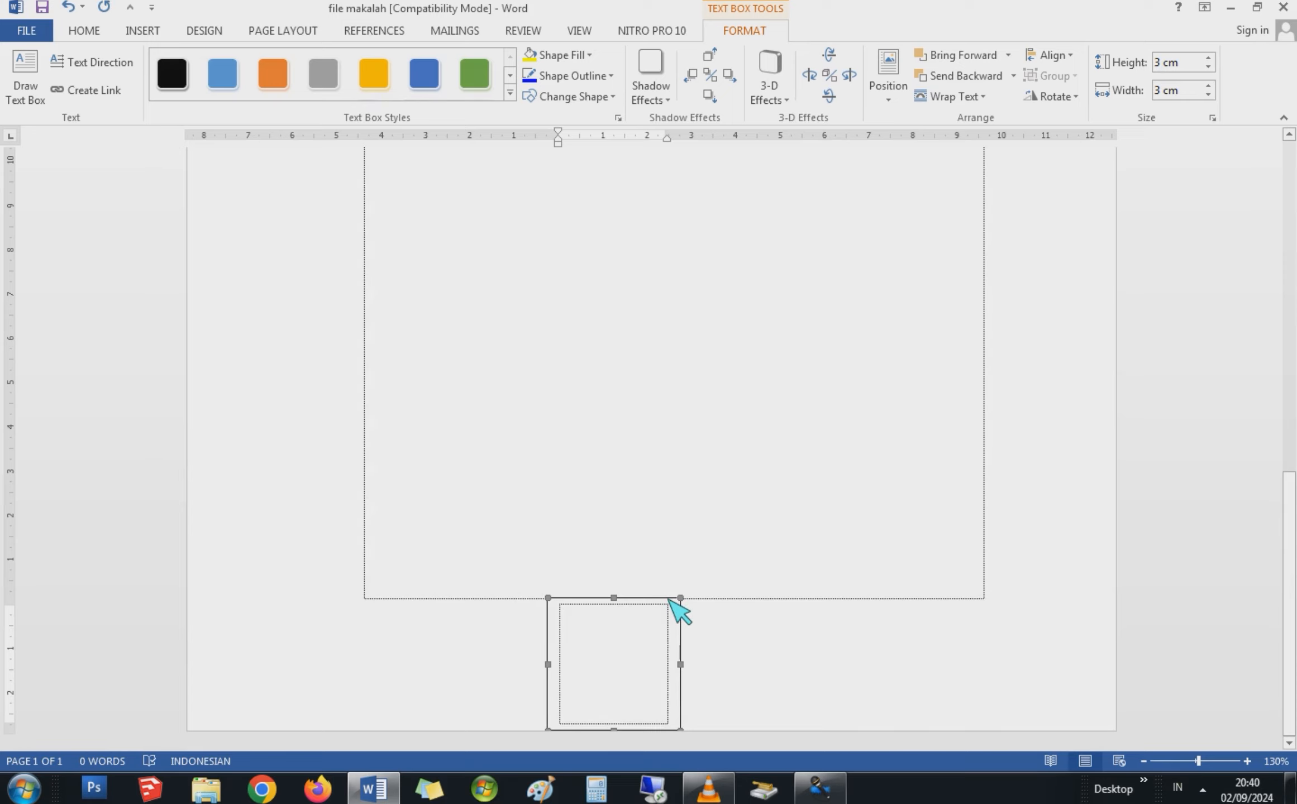
pyautogui.press('Delete')
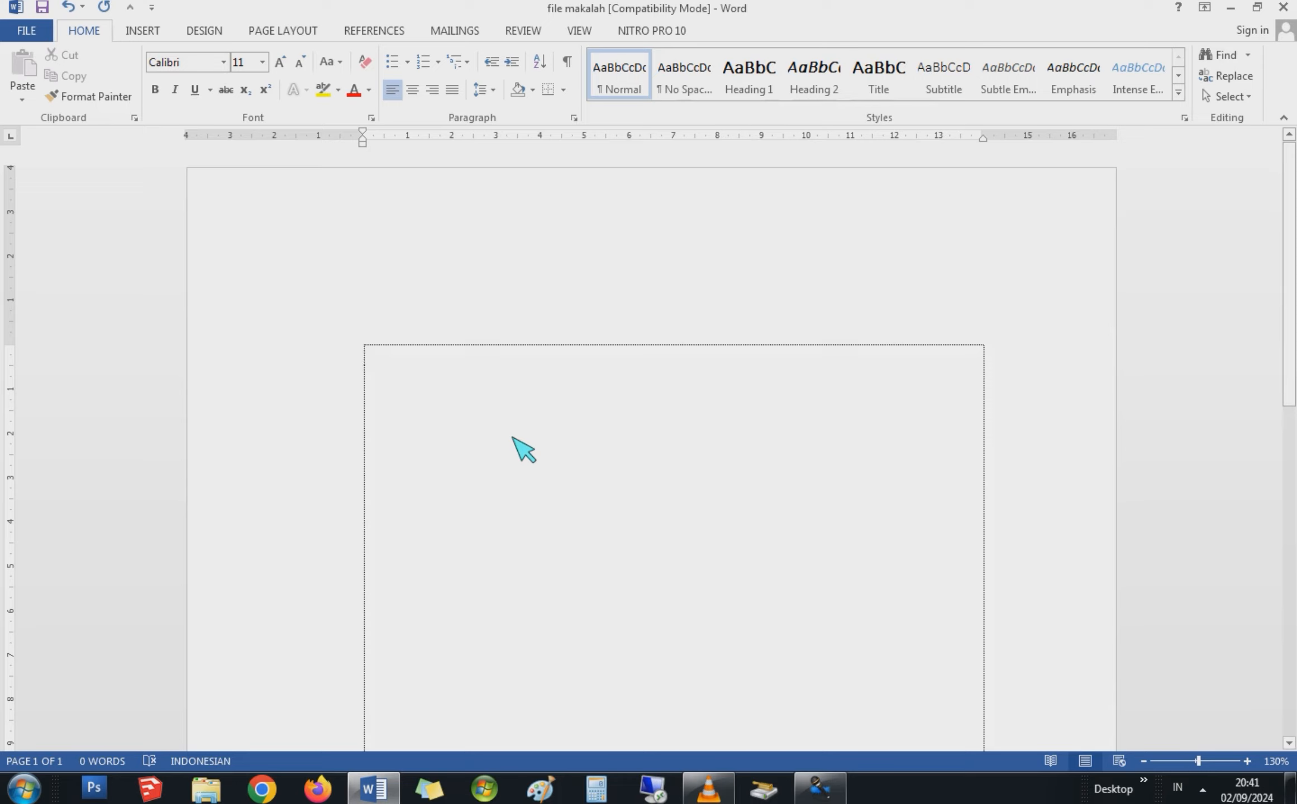
# Set the whole document's spacing after paragraphs to 0 pt and its line spacing to 1,0
pyautogui.hotkey('ctrl', 'a')
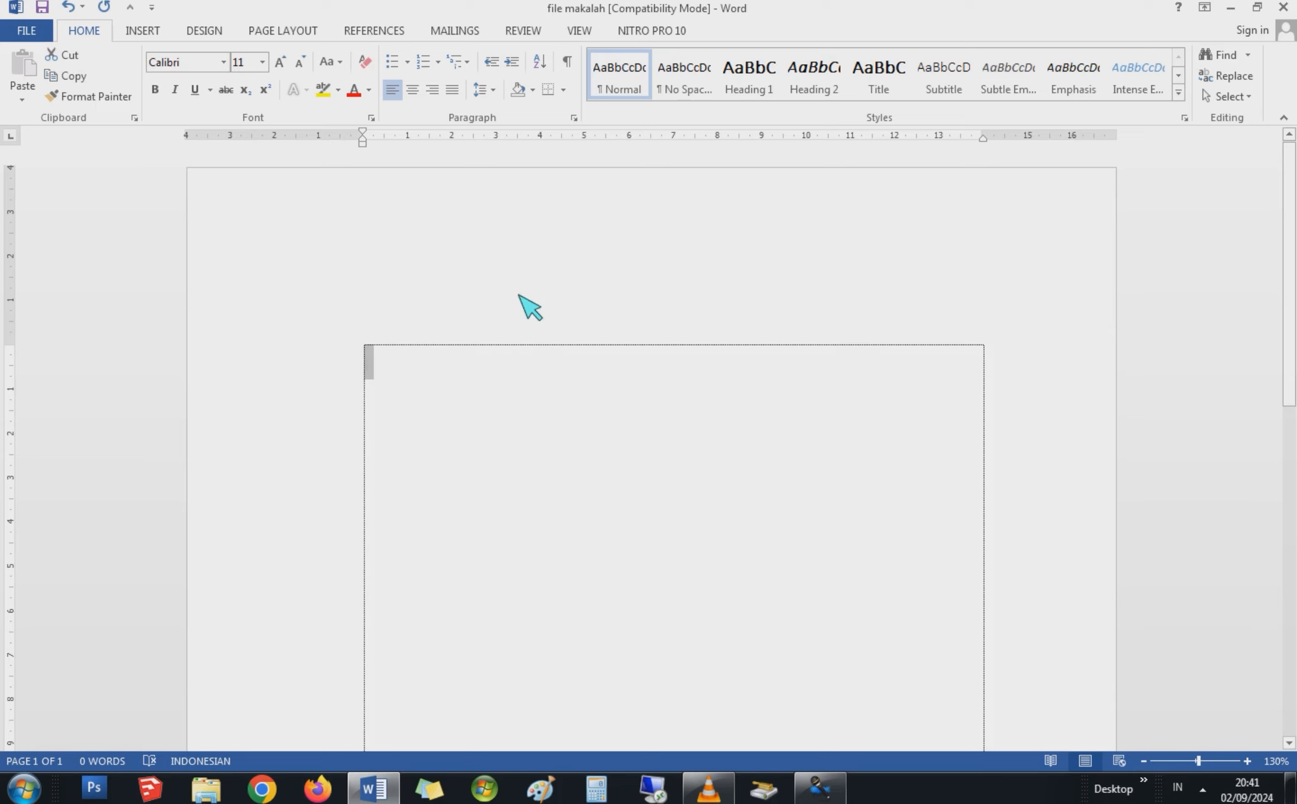
pyautogui.click(574, 118)
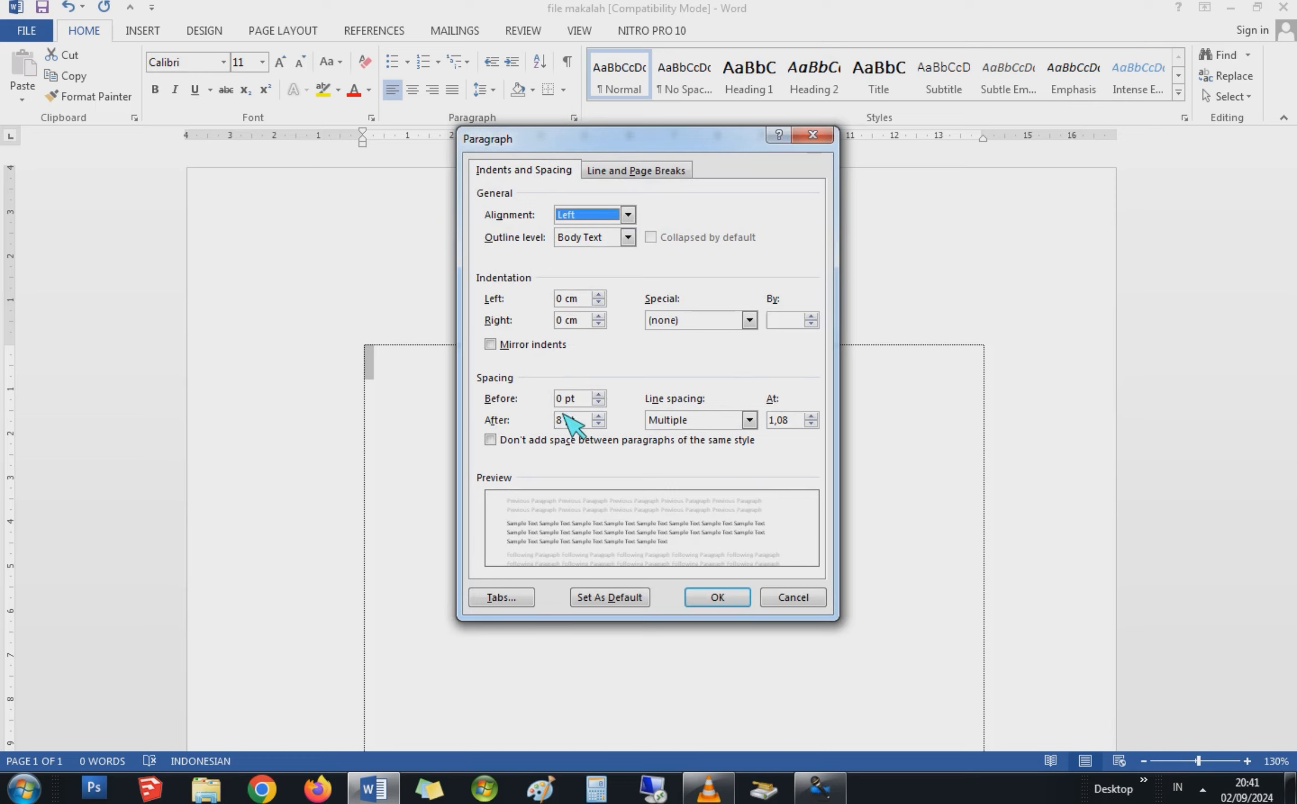
pyautogui.doubleClick(568, 420)
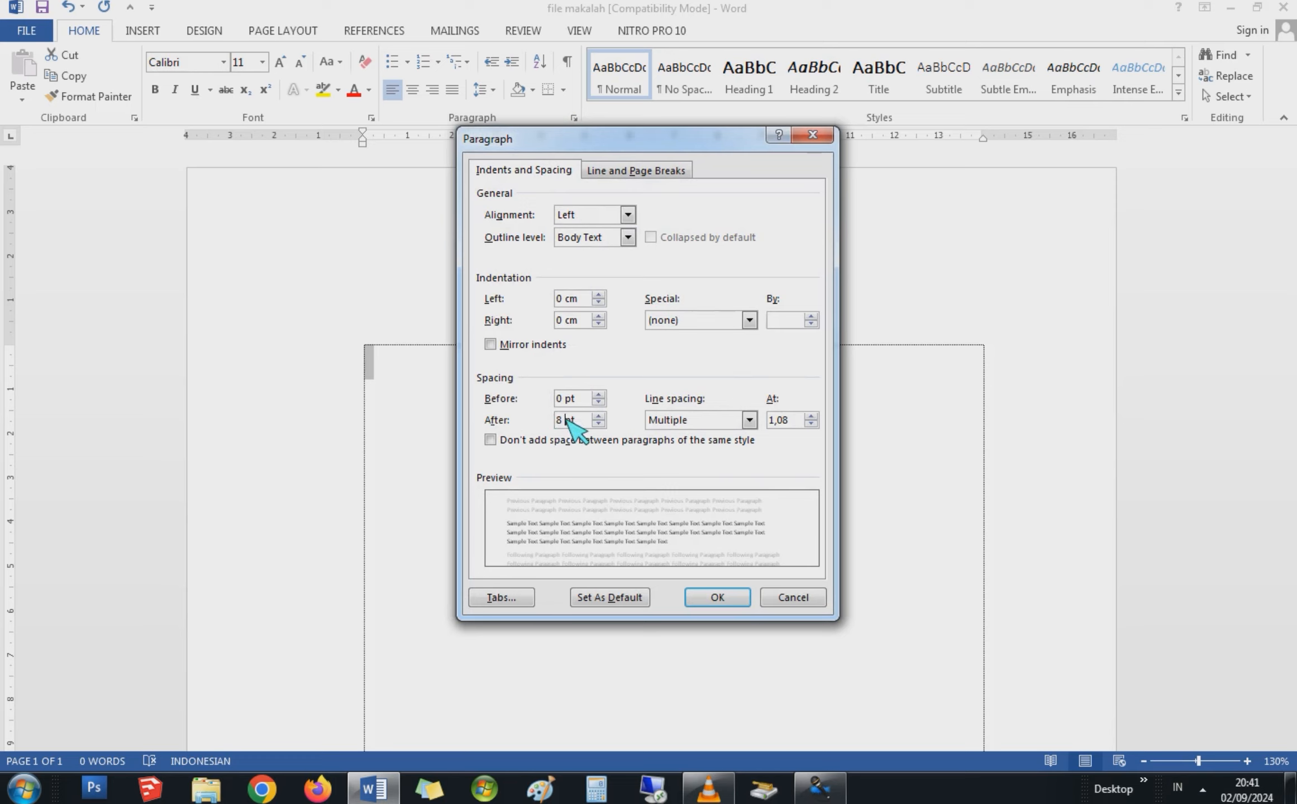
pyautogui.write('0')
pyautogui.press('Return')
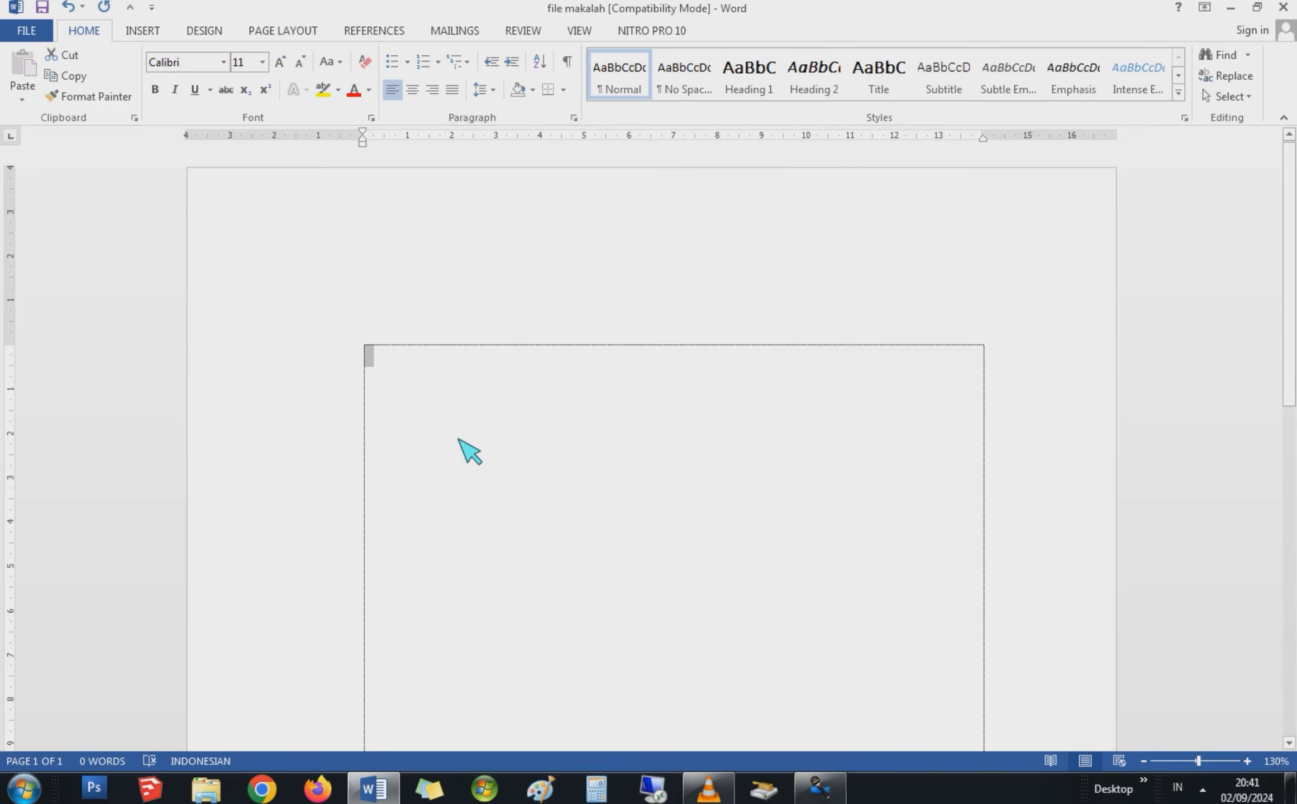
pyautogui.click(495, 91)
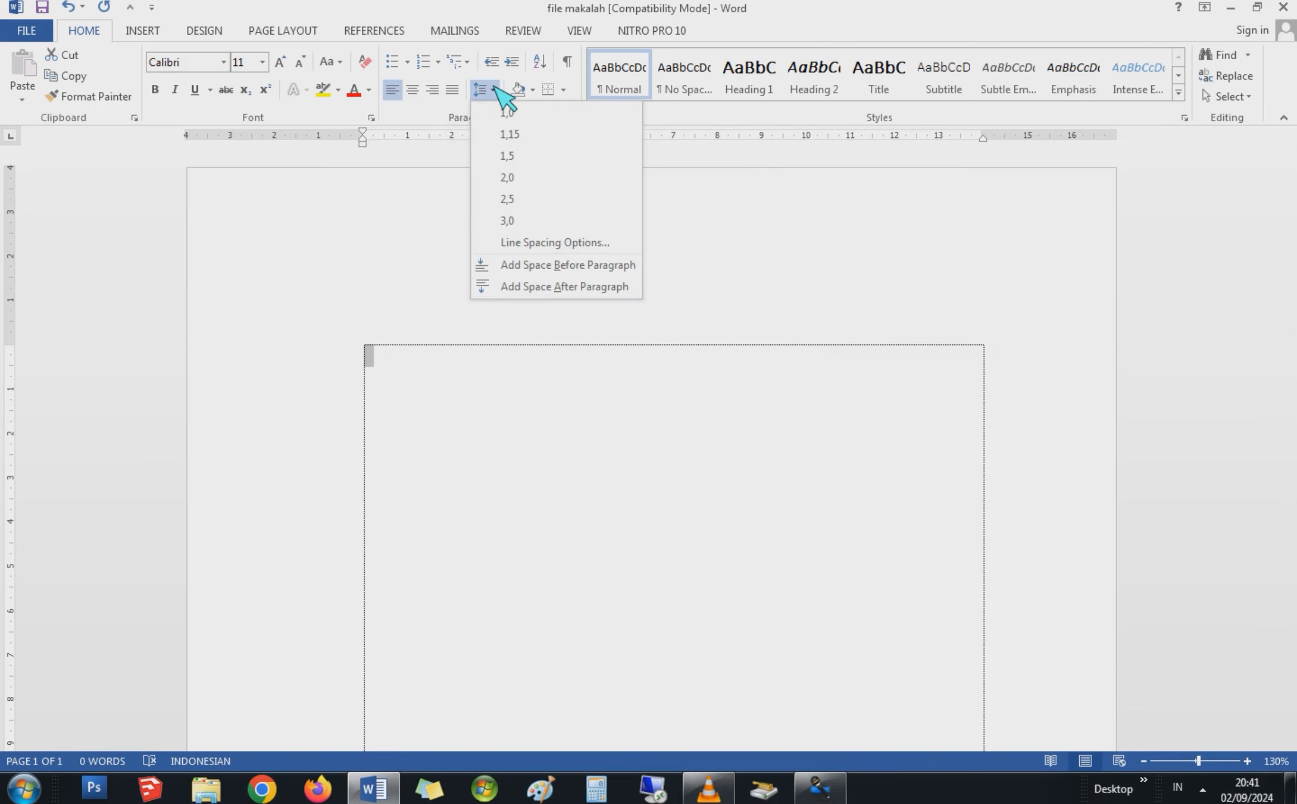
pyautogui.click(506, 114)
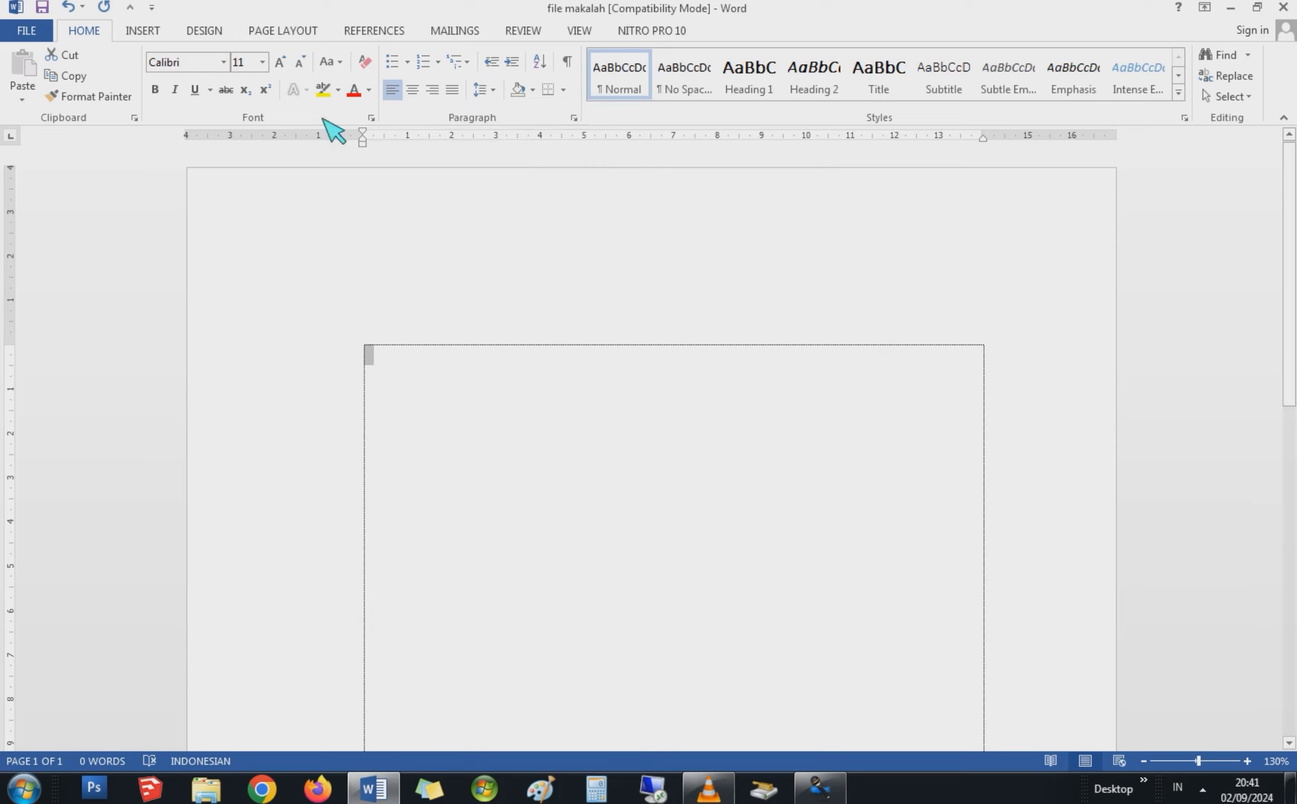
# Set the whole document's font to Times New Roman at size 12
pyautogui.click(224, 62)
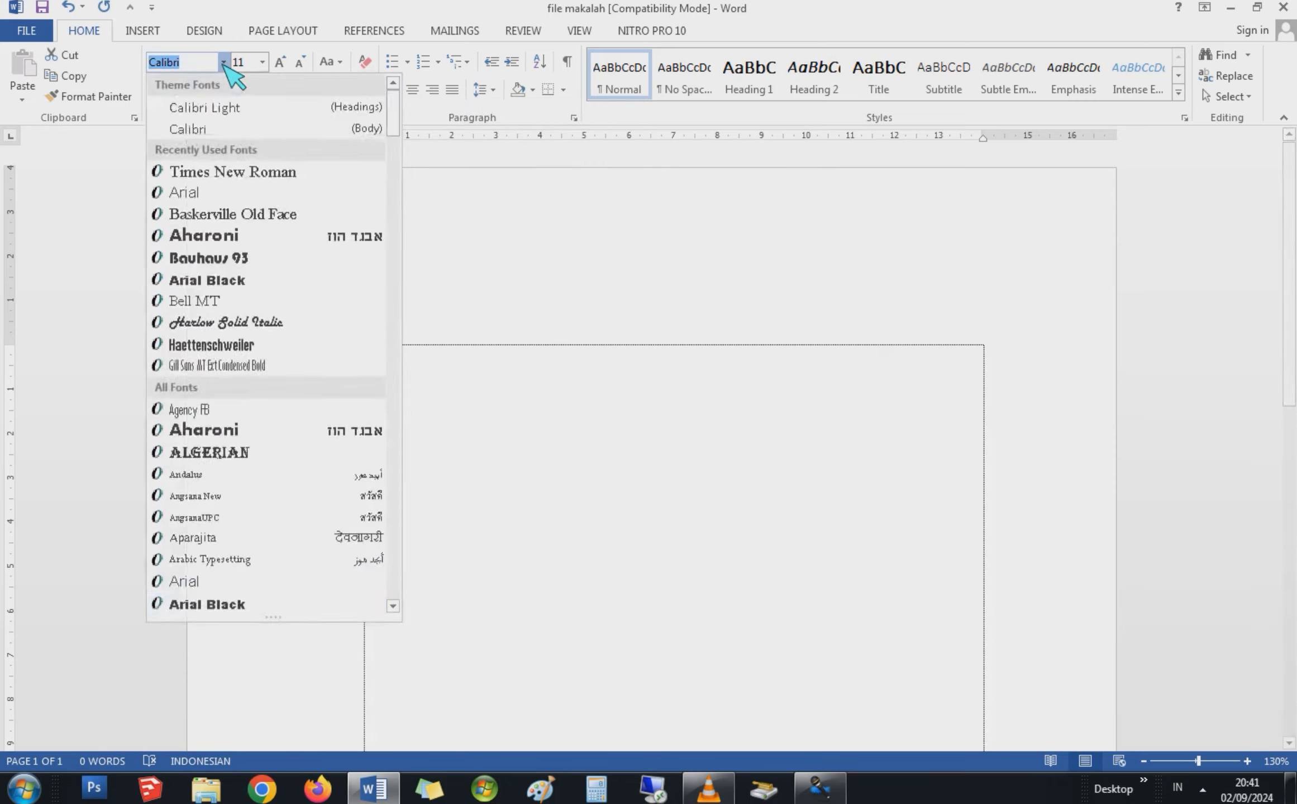
pyautogui.click(224, 62)
pyautogui.click(224, 62)
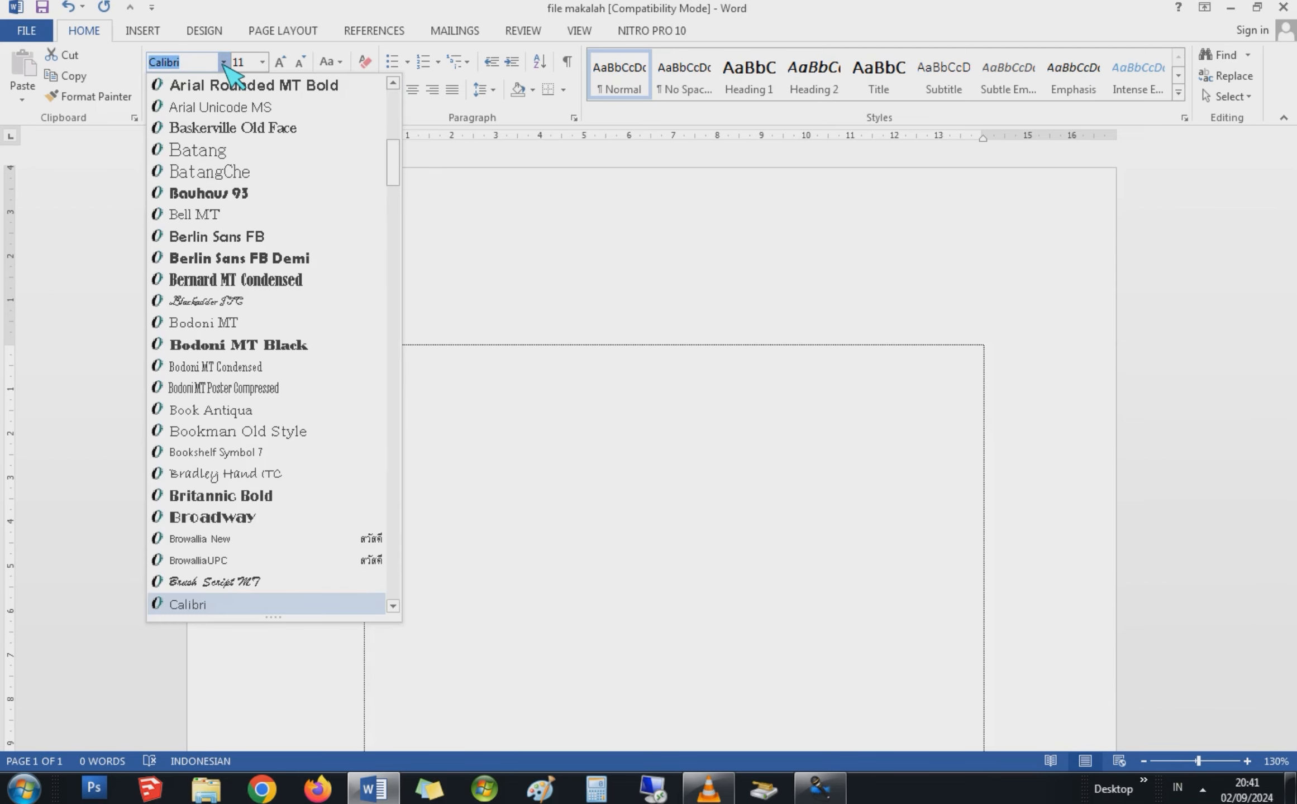
pyautogui.scroll(6, 282, 212)
pyautogui.scroll(3, 282, 213)
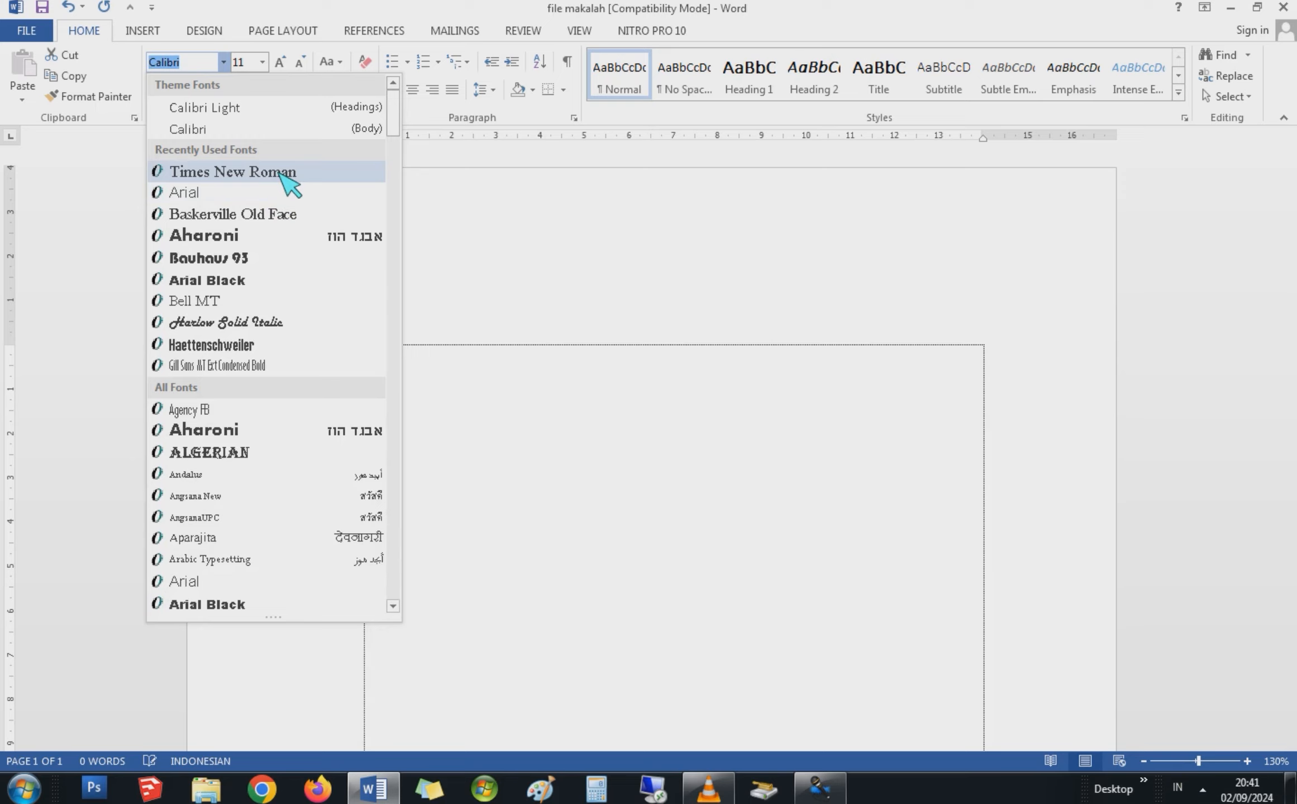
pyautogui.click(279, 173)
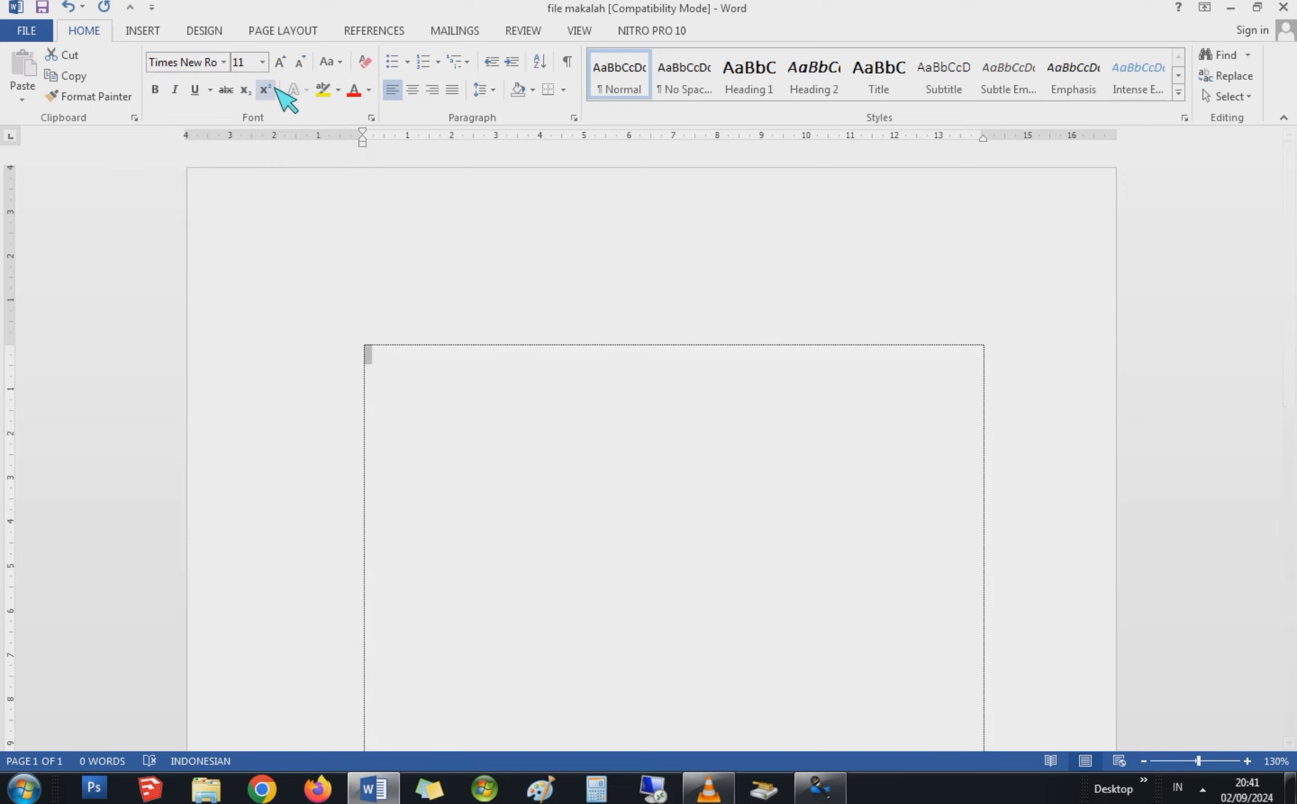
pyautogui.click(262, 62)
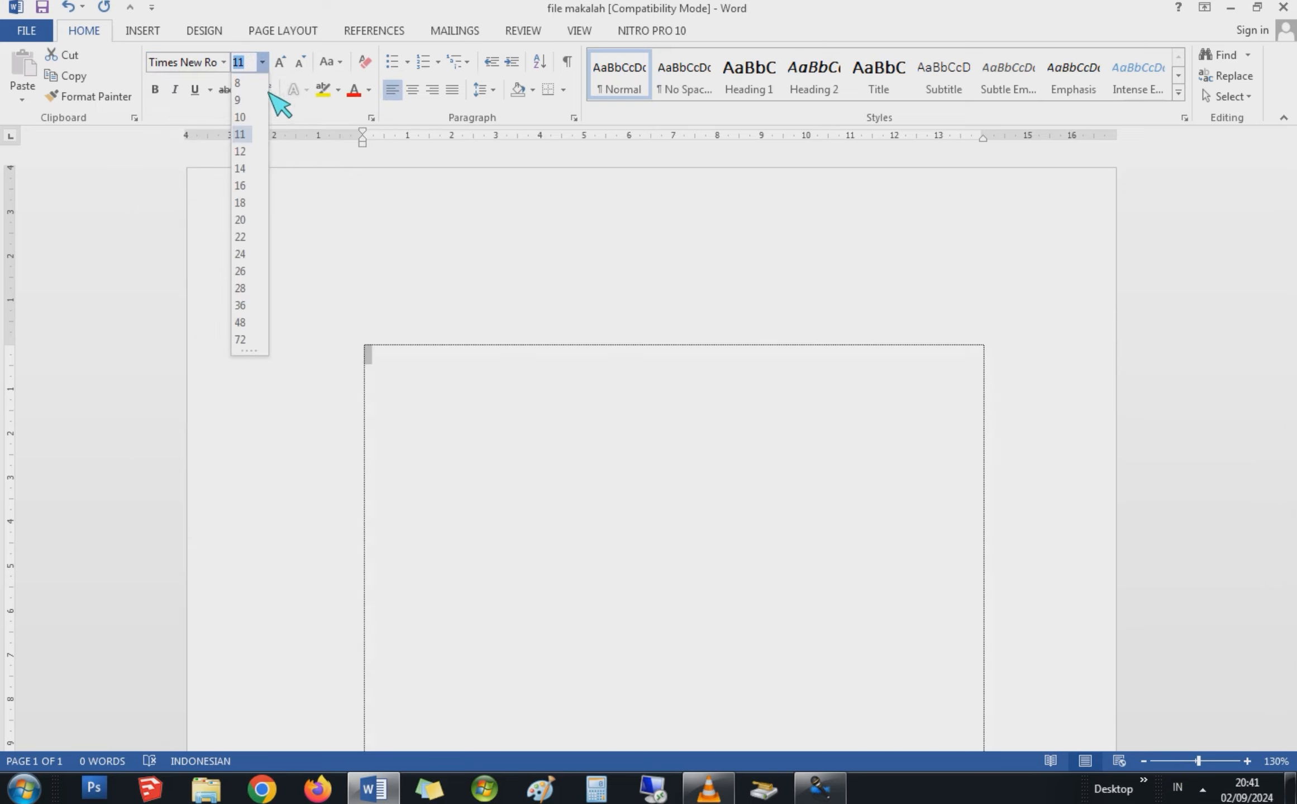
pyautogui.click(246, 151)
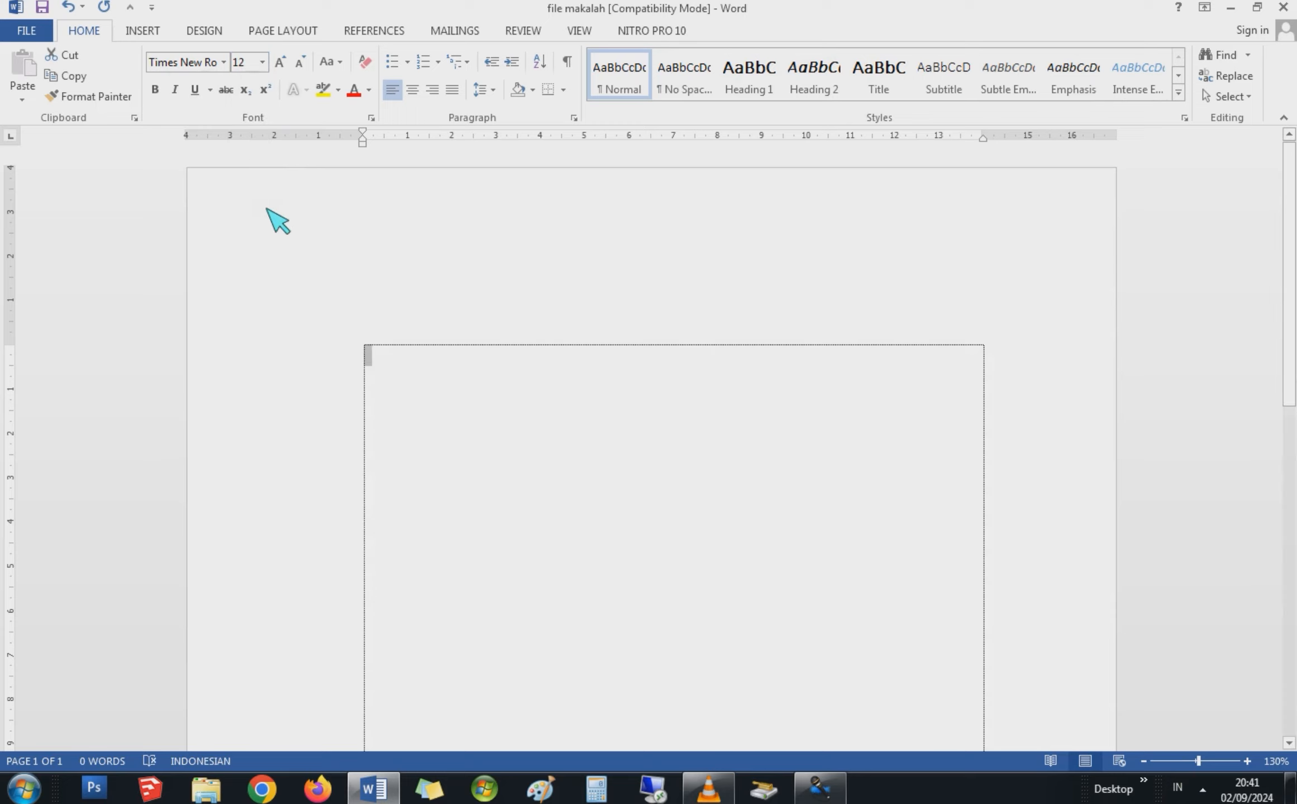
# Enter the chapter heading at the start of the page as two lines, "BAB I" and "PANDAHULUAN"
pyautogui.click(484, 417)
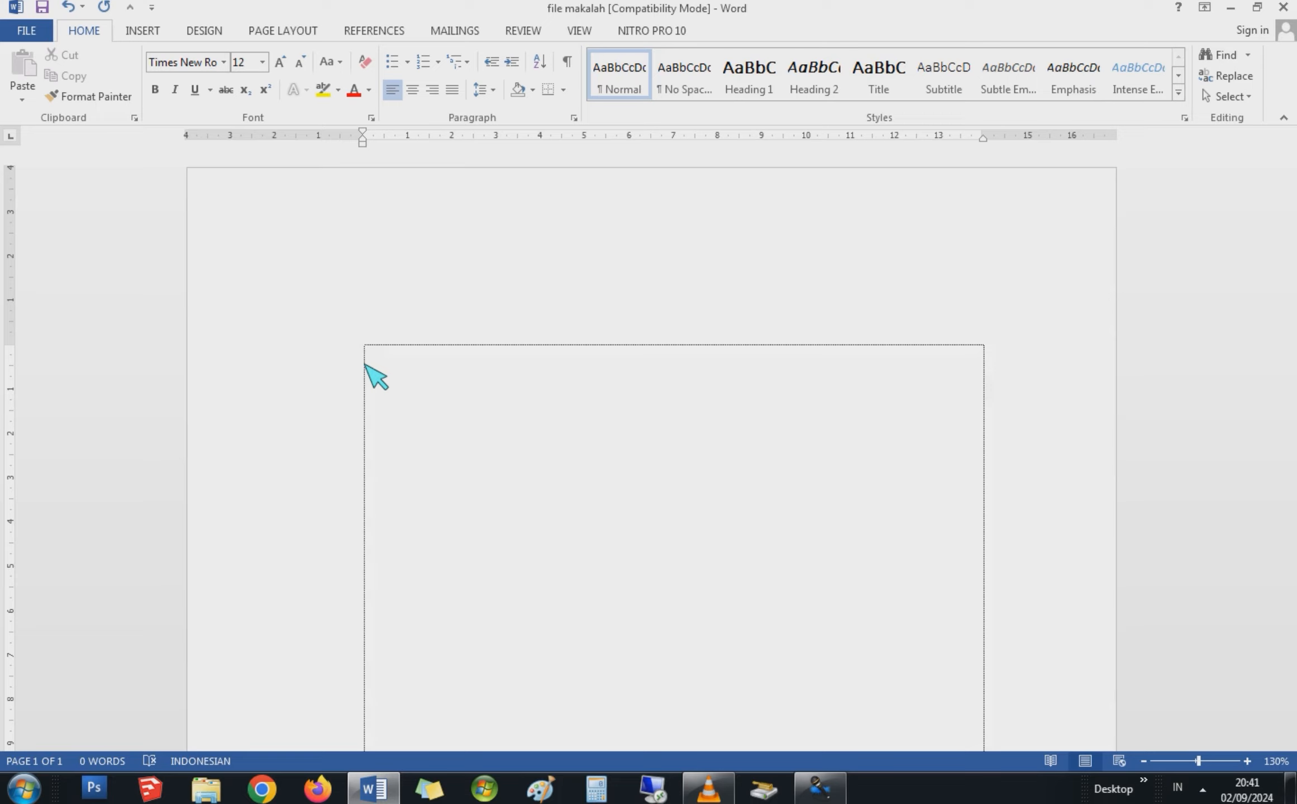
pyautogui.write('BAB I')
pyautogui.press('Return')
pyautogui.write('PANDAHULUAN')
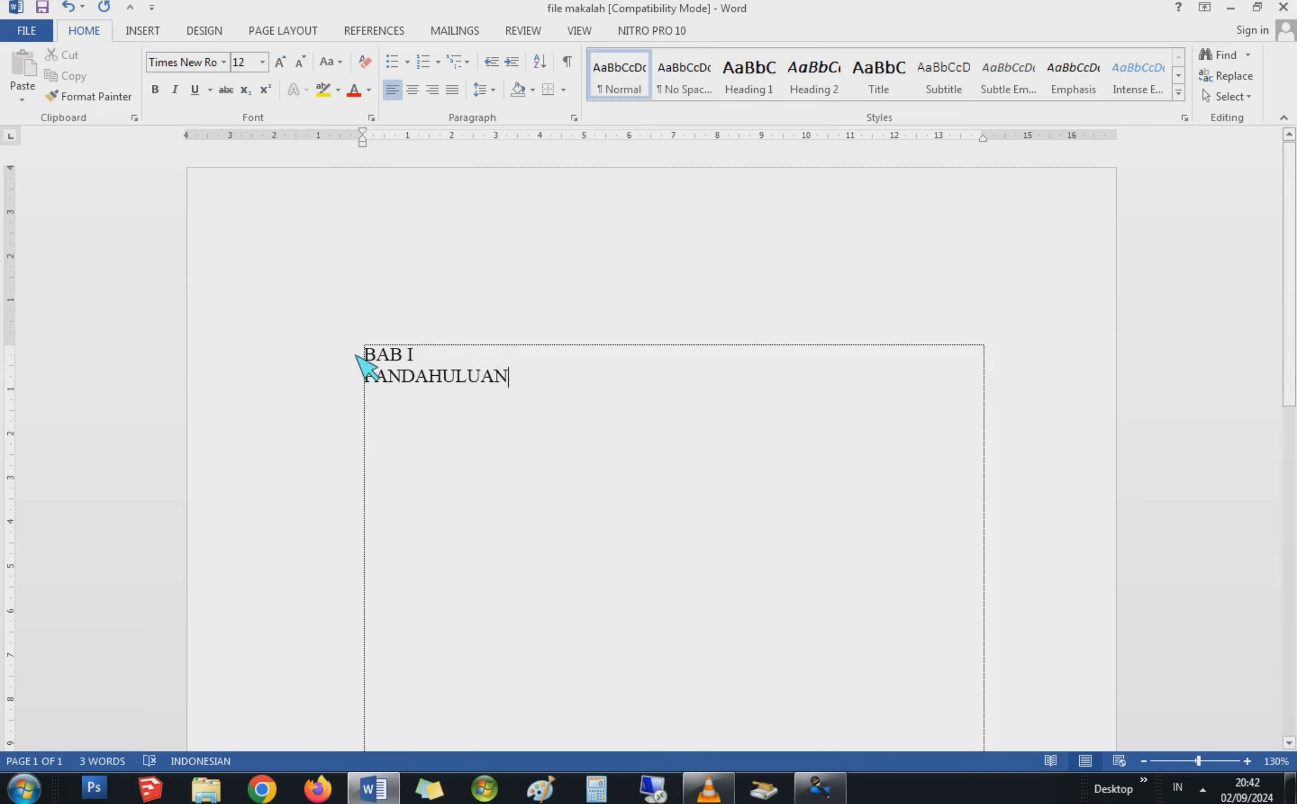
# Try indenting both chapter heading lines to 4 cm on the ruler, and undo the indent
pyautogui.moveTo(364, 361); pyautogui.dragTo(498, 385)
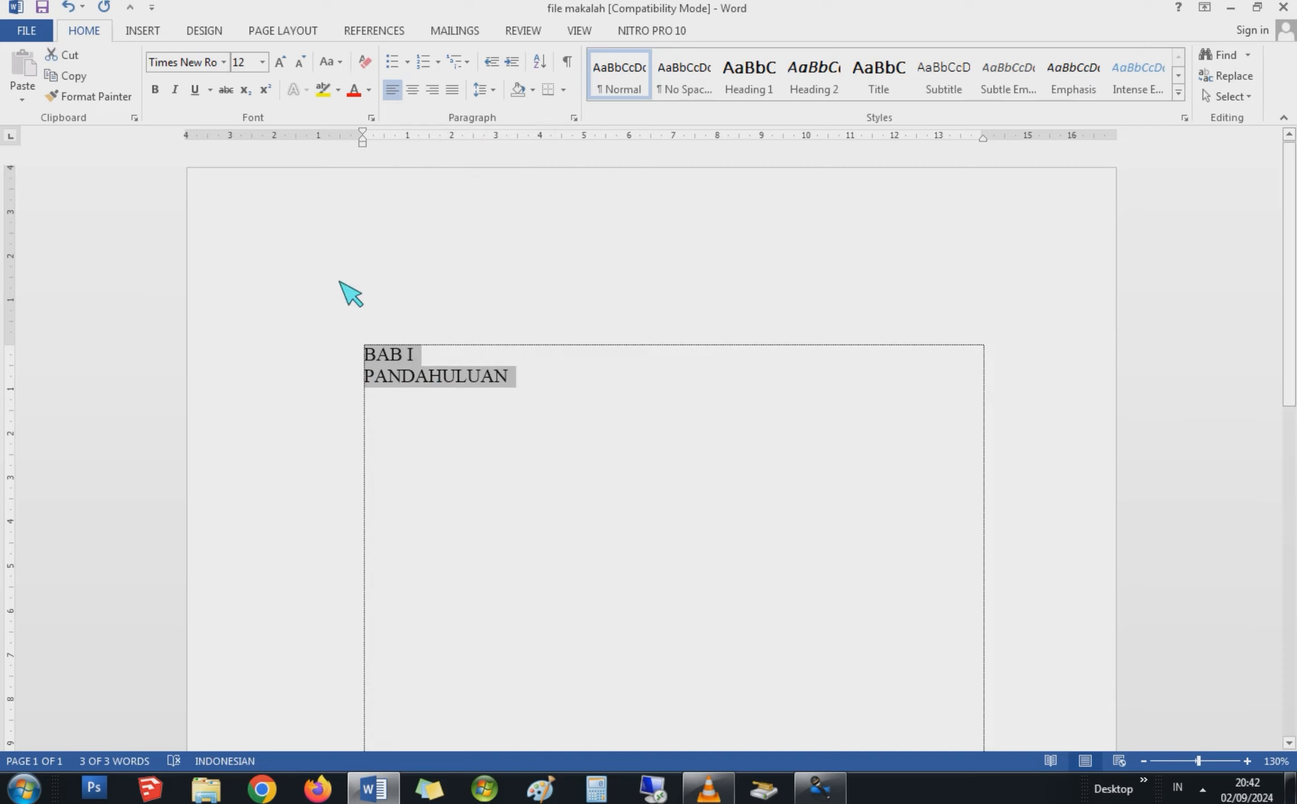
pyautogui.moveTo(363, 144); pyautogui.dragTo(545, 205)
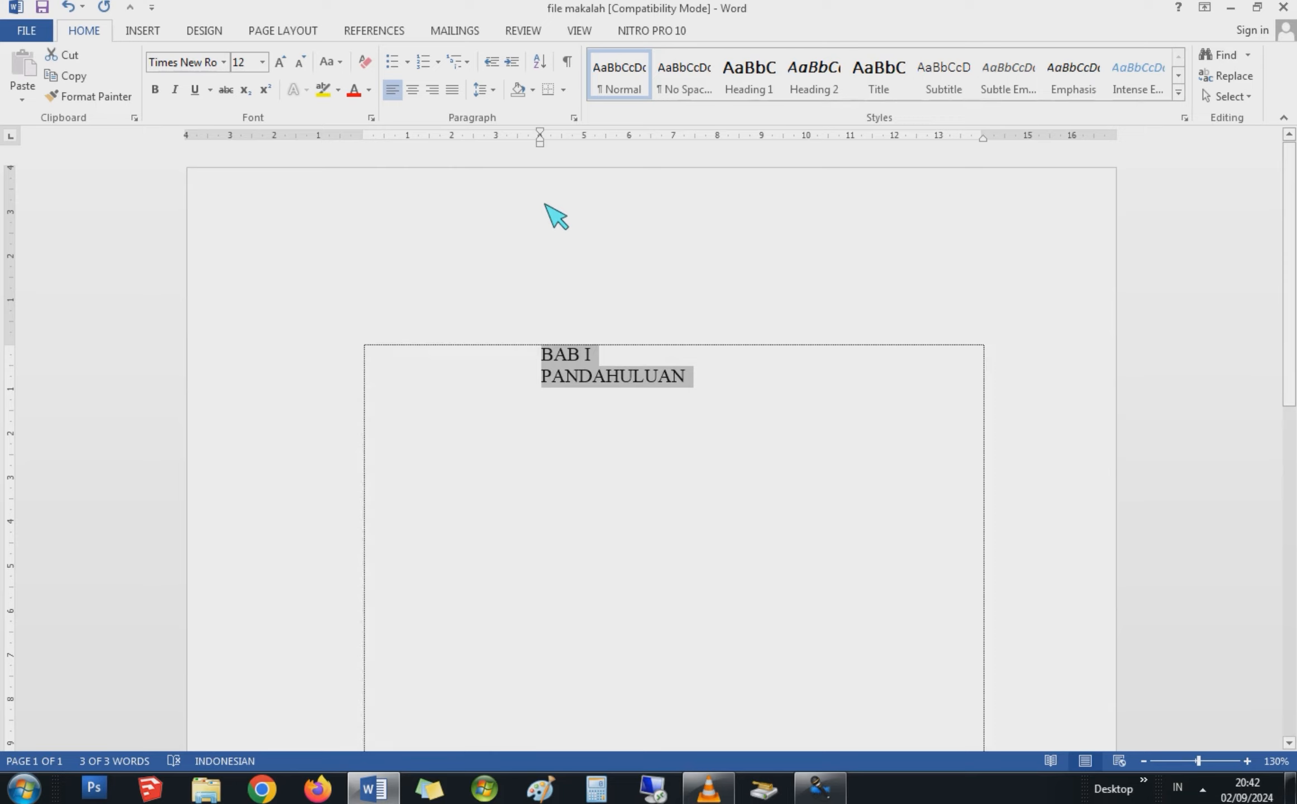
pyautogui.hotkey('ctrl', 'z')
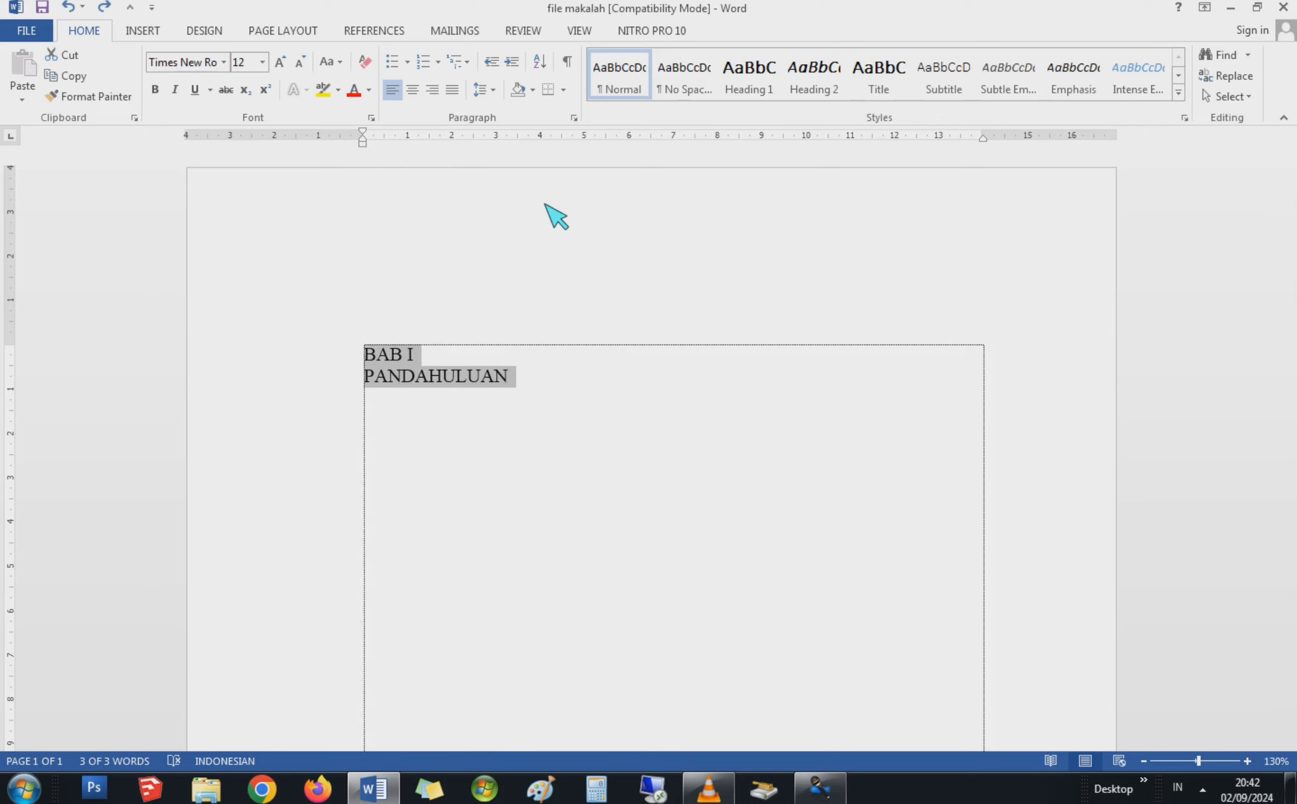
pyautogui.click(394, 370)
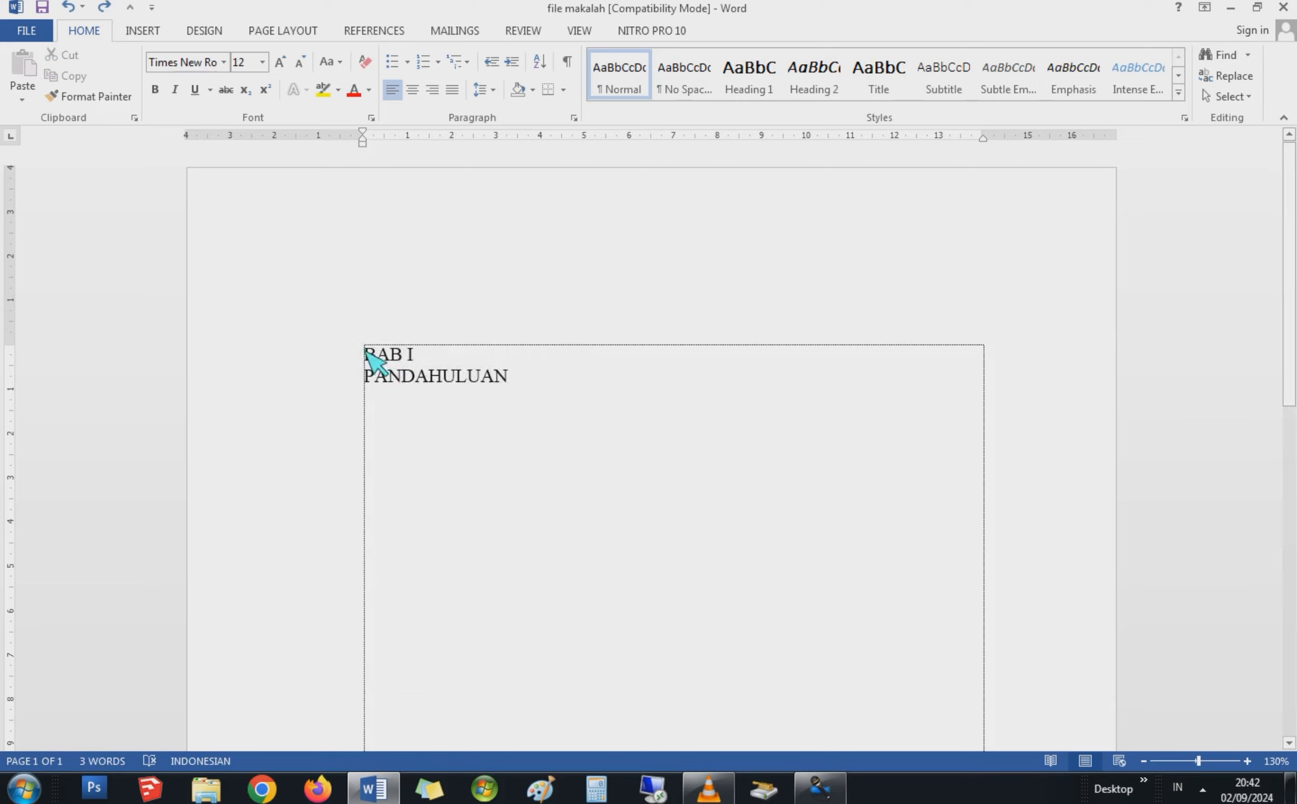
# Center both lines of the chapter heading between the margins
pyautogui.moveTo(365, 351); pyautogui.dragTo(516, 376)
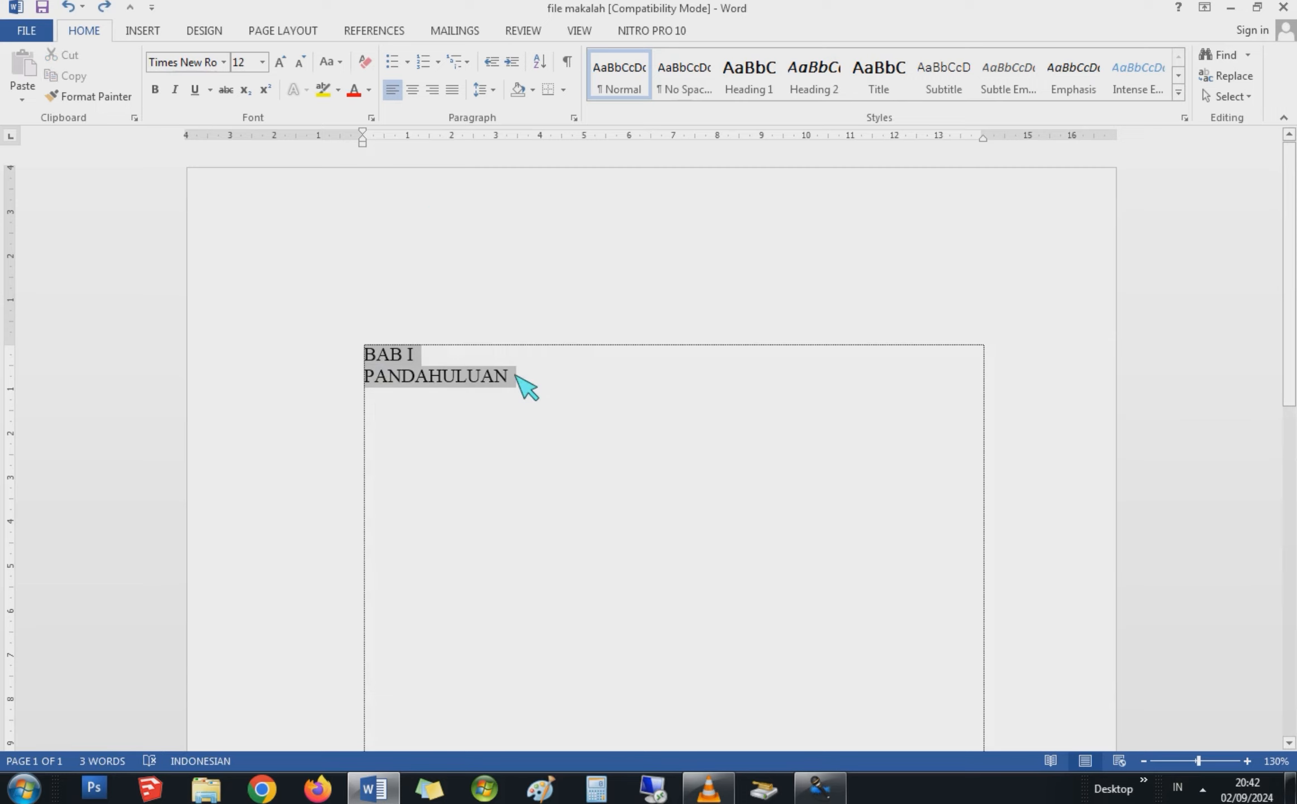
pyautogui.click(413, 91)
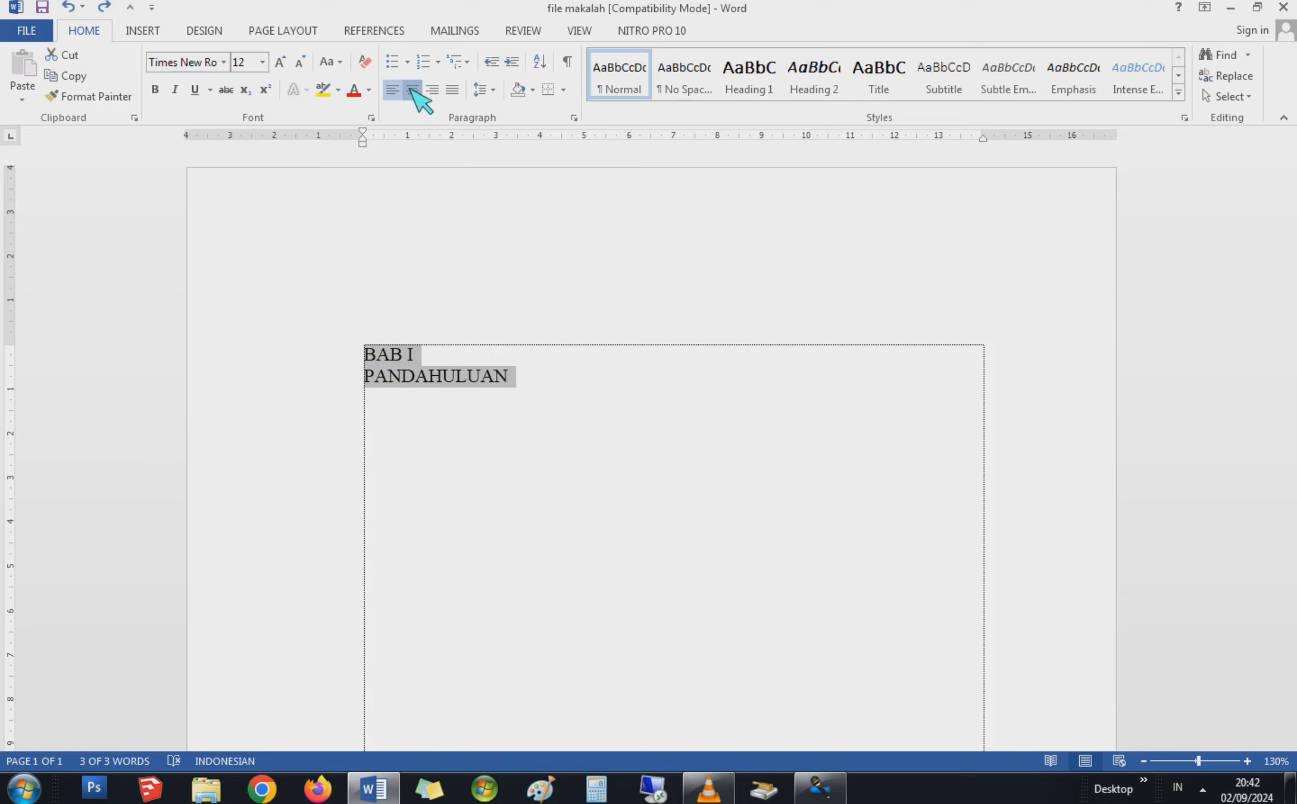
pyautogui.click(626, 380)
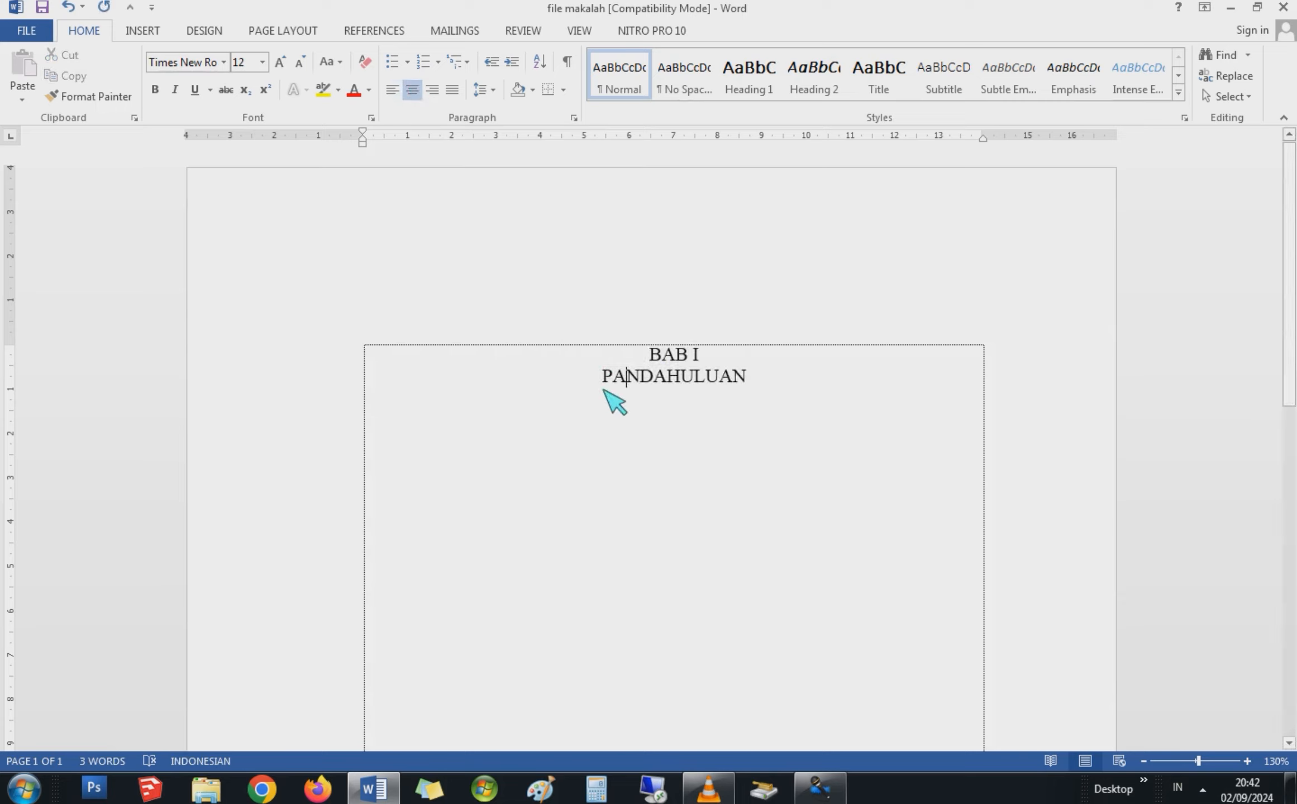
# Apply 1,0 line spacing and bold formatting to both lines of the chapter heading
pyautogui.press('Home')
pyautogui.click(650, 353)
pyautogui.moveTo(681, 364); pyautogui.dragTo(728, 371)
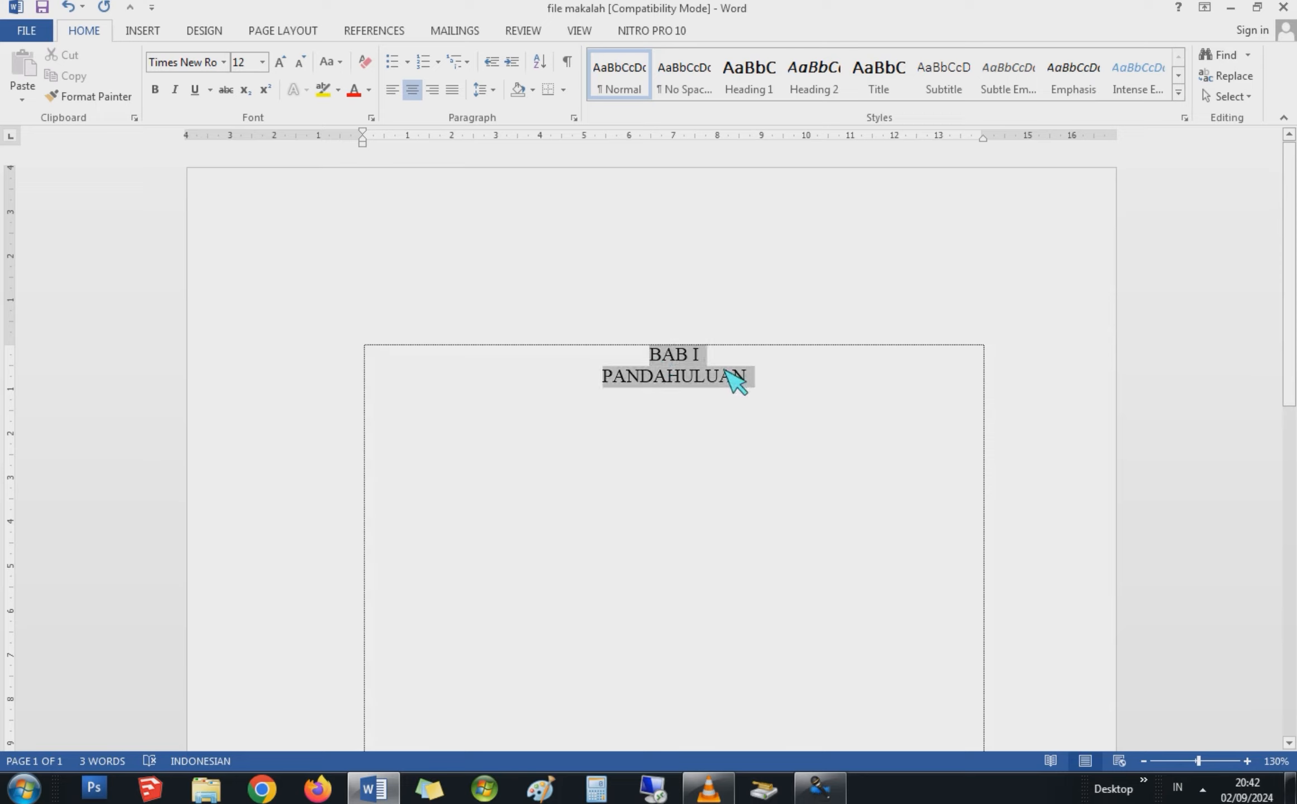
pyautogui.click(495, 89)
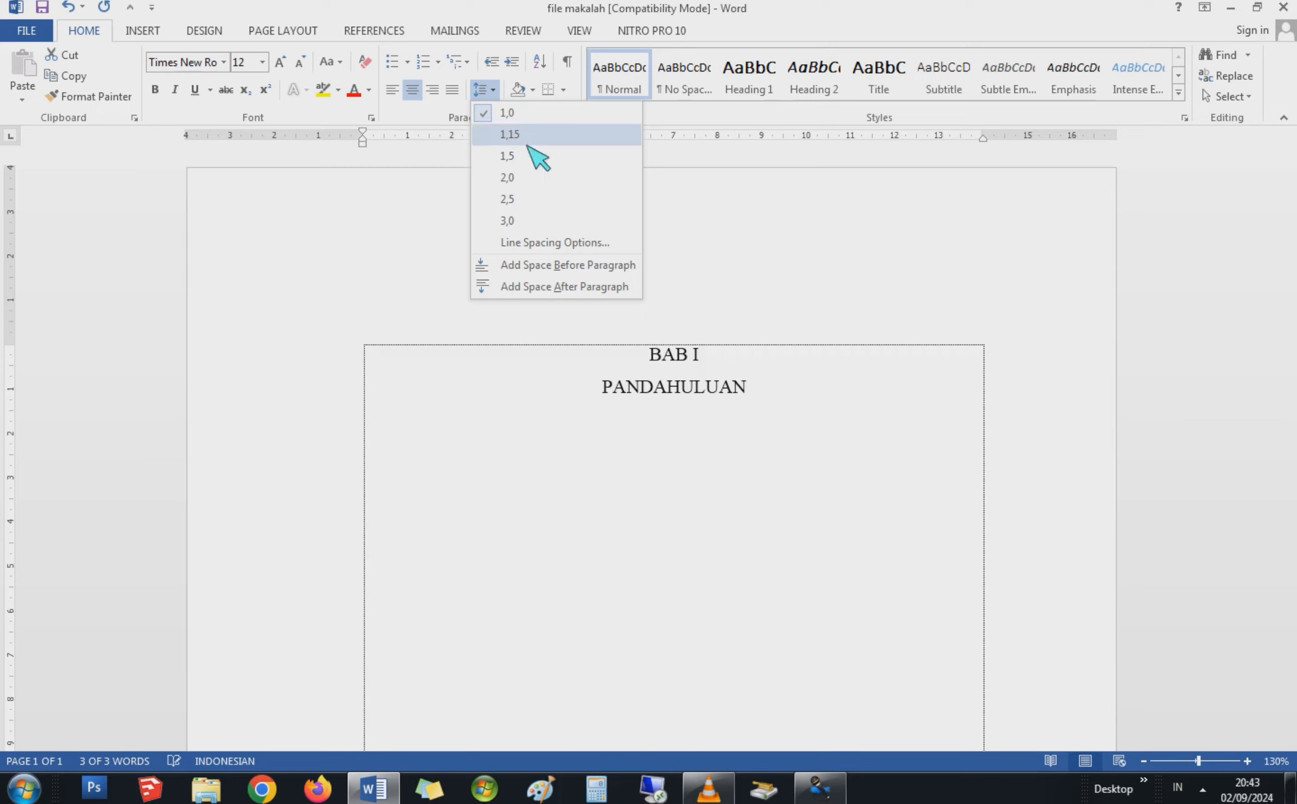
pyautogui.click(514, 113)
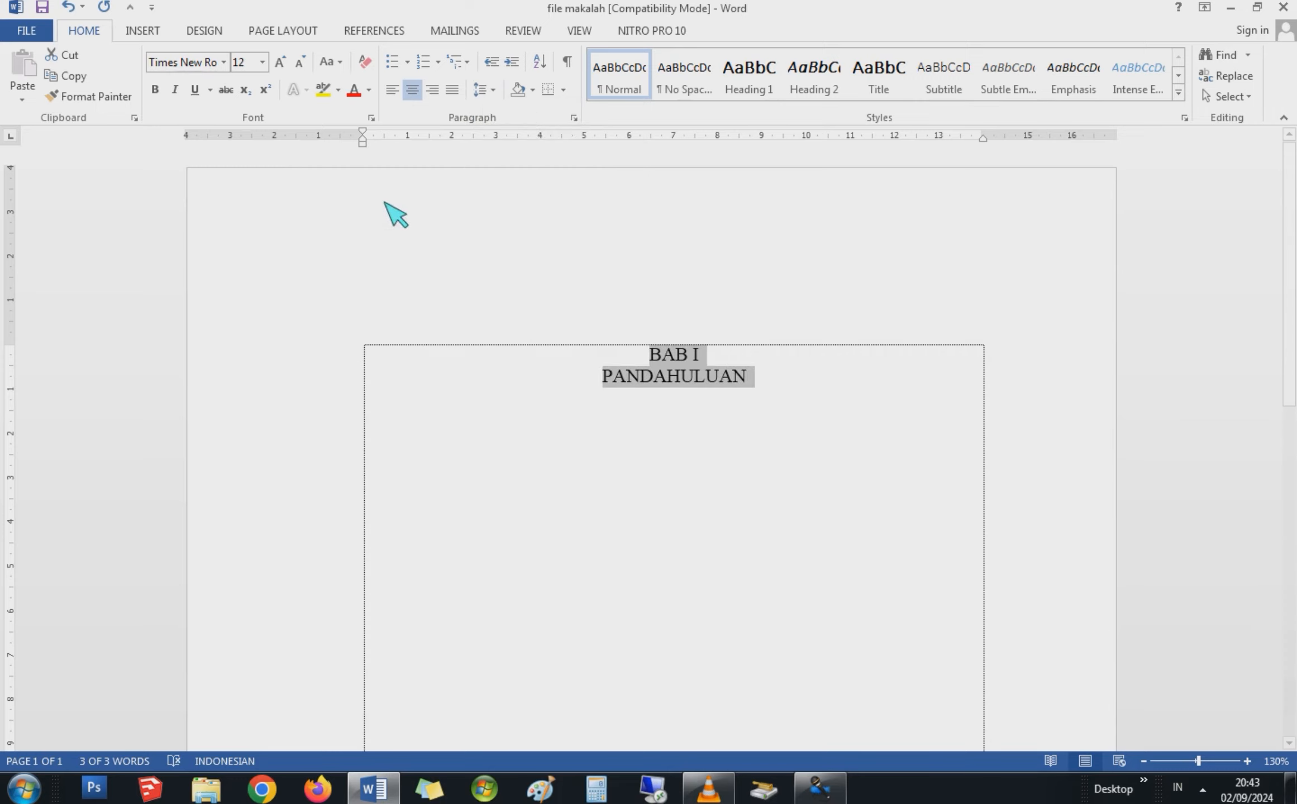
pyautogui.click(155, 89)
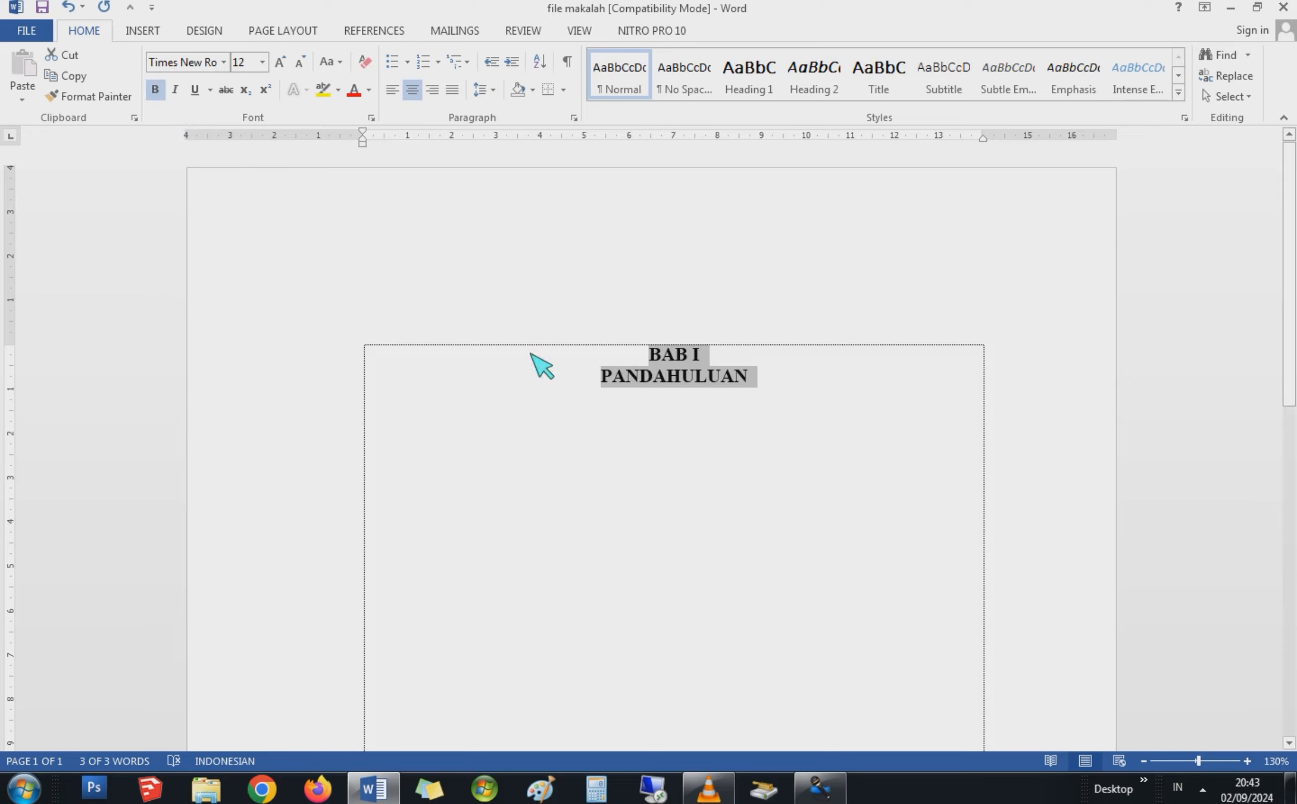
pyautogui.click(718, 508)
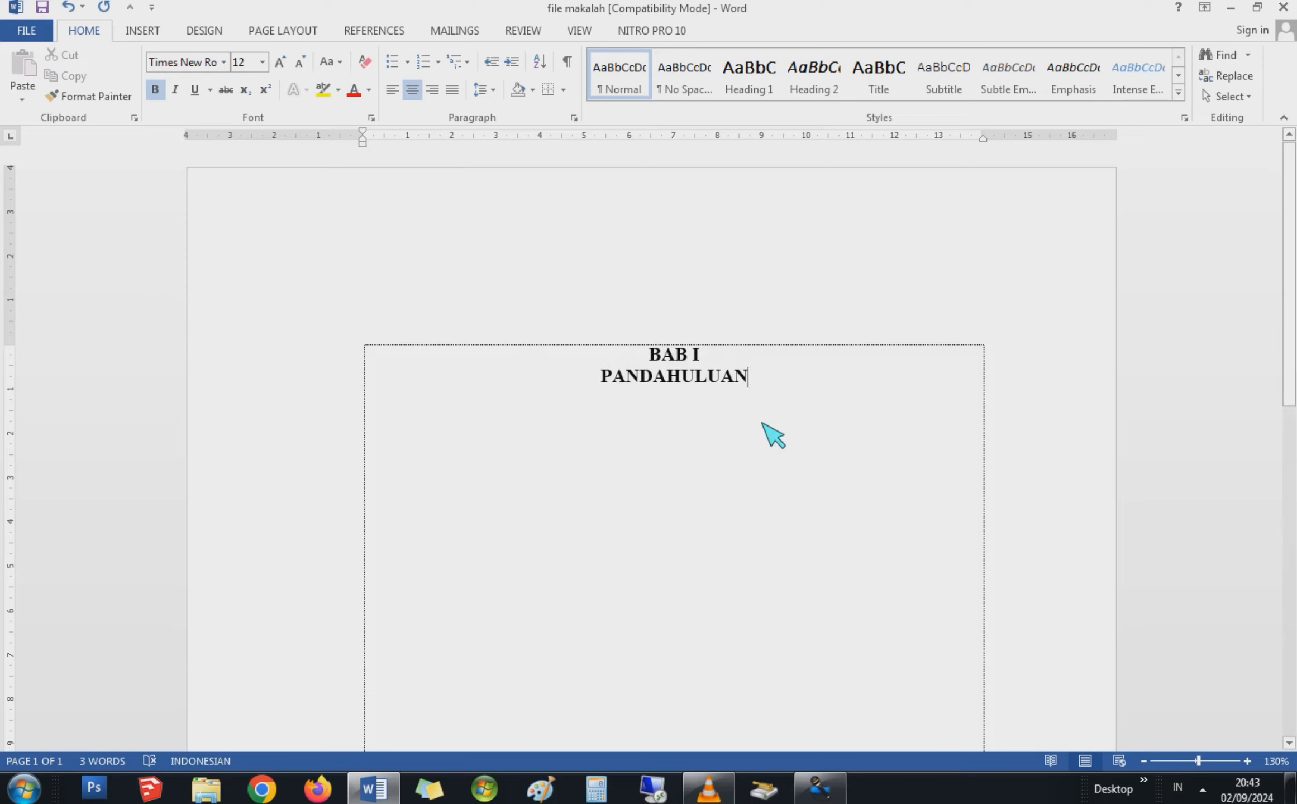
# Start a left-aligned list in the A. B. C. format on a new line below the chapter heading, with its number at the left margin
pyautogui.press('Return')
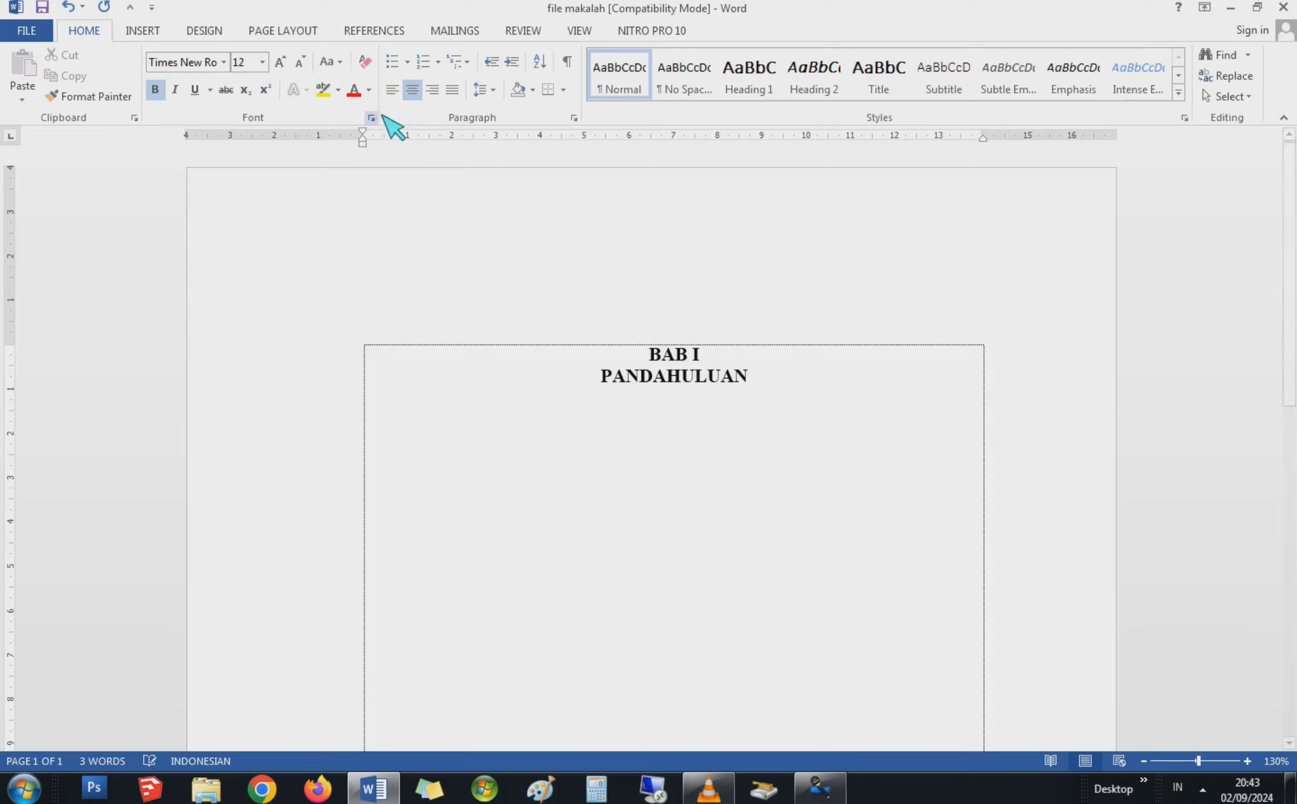
pyautogui.click(394, 89)
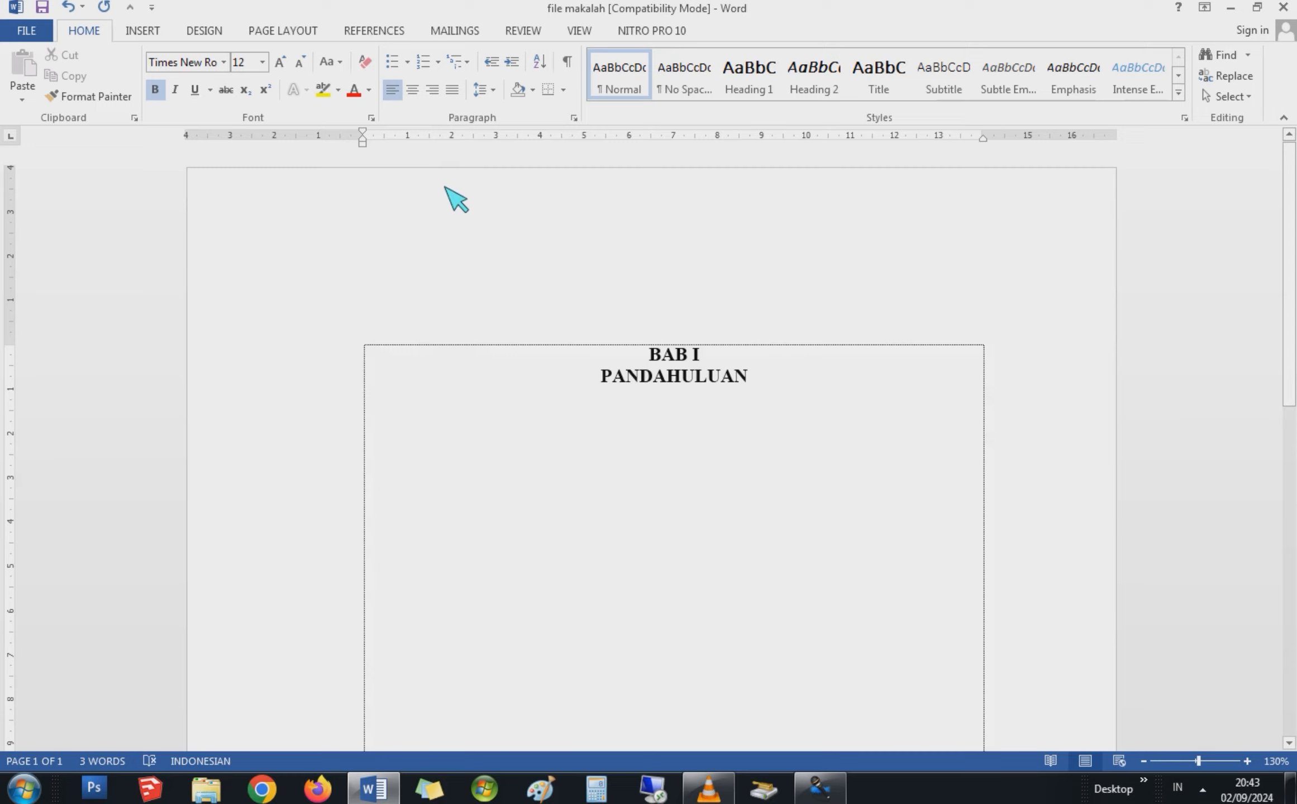
pyautogui.click(438, 63)
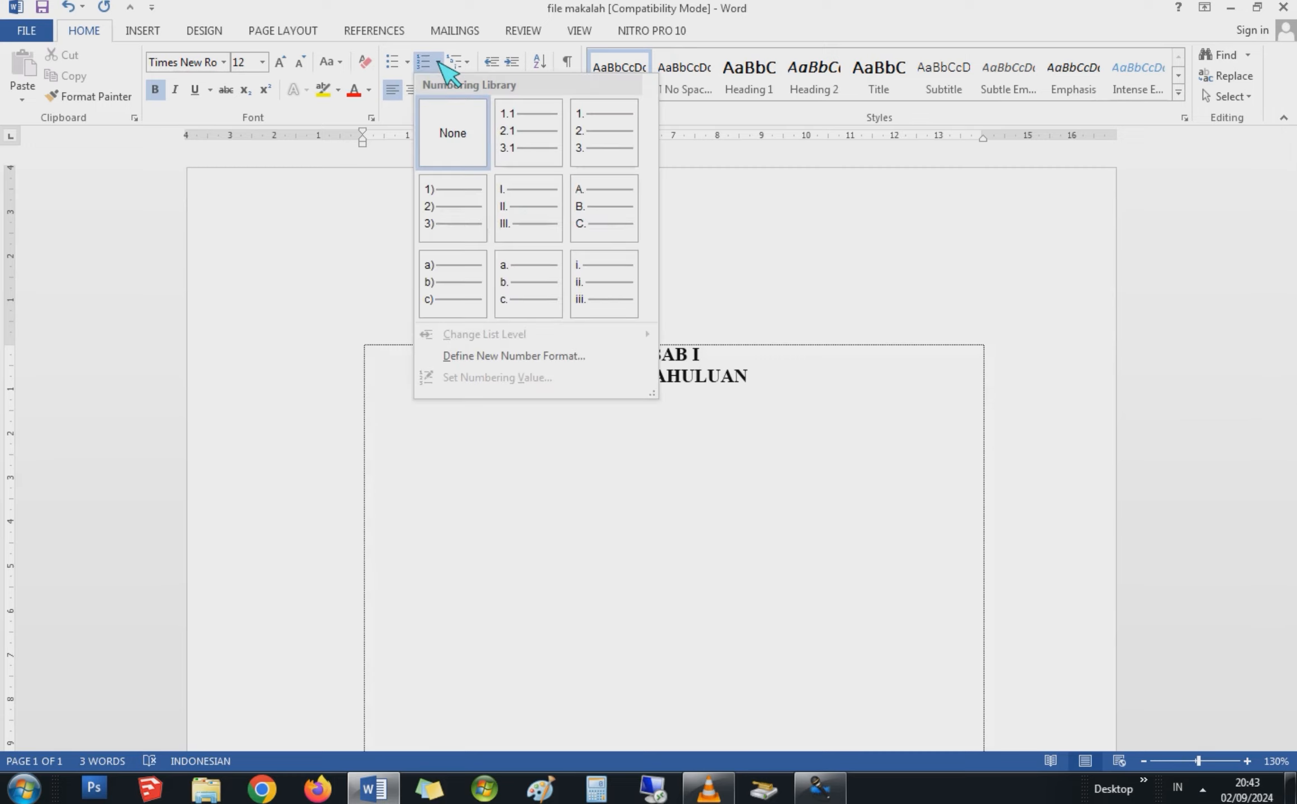
pyautogui.click(586, 202)
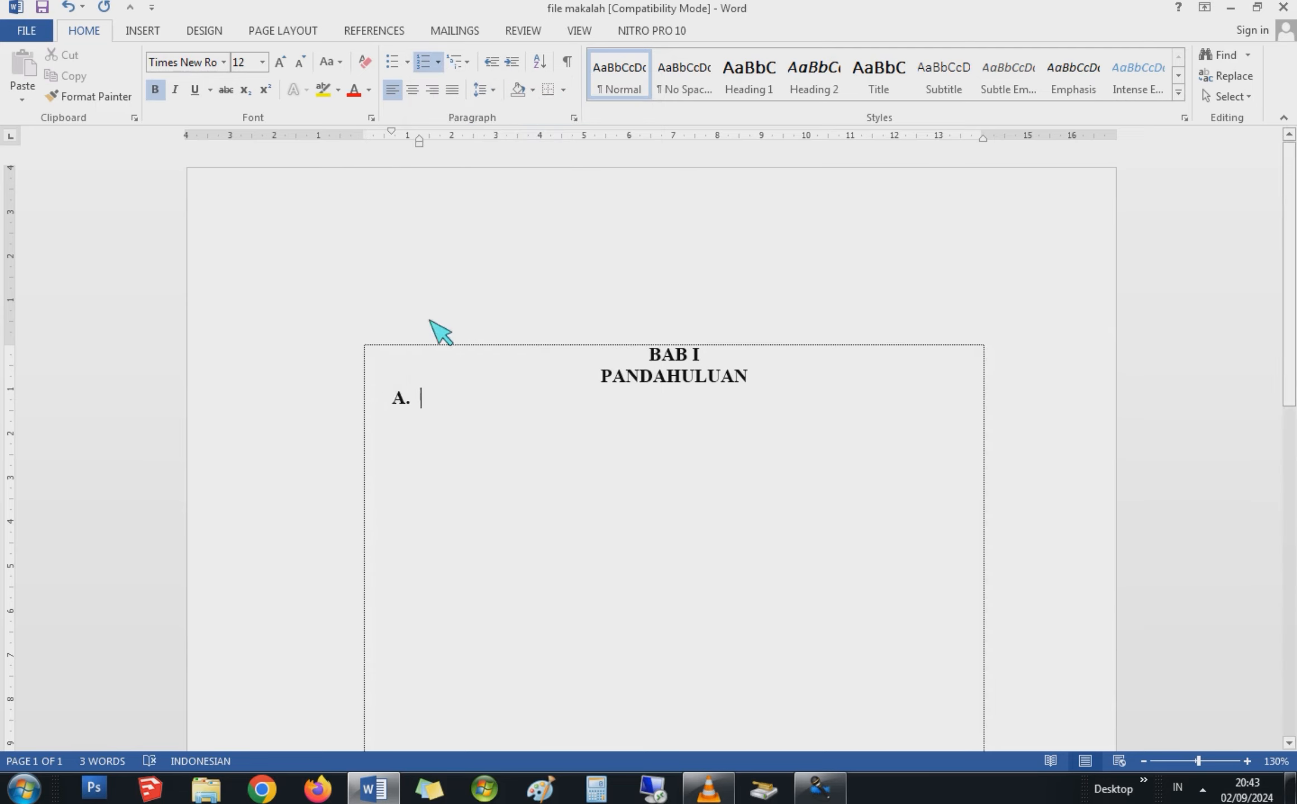
pyautogui.moveTo(404, 401); pyautogui.dragTo(364, 433)
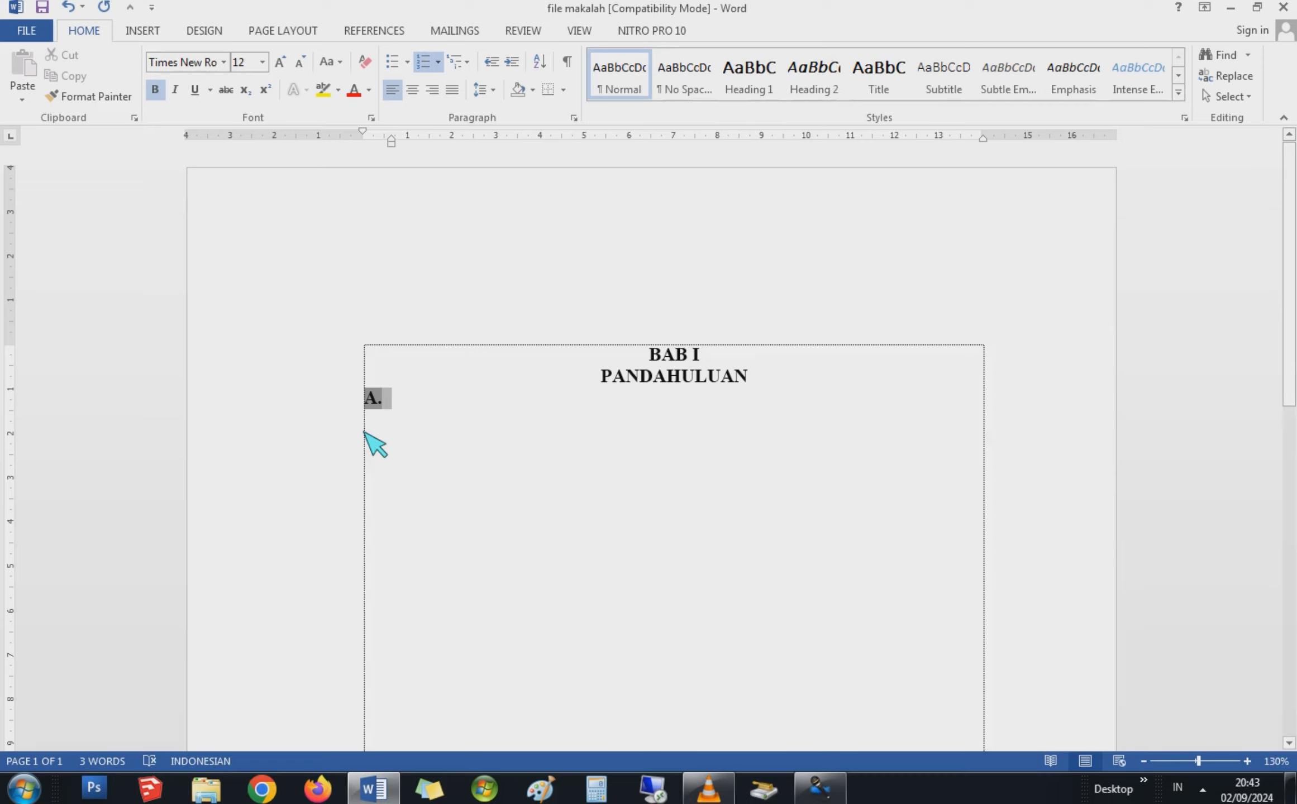
pyautogui.click(401, 401)
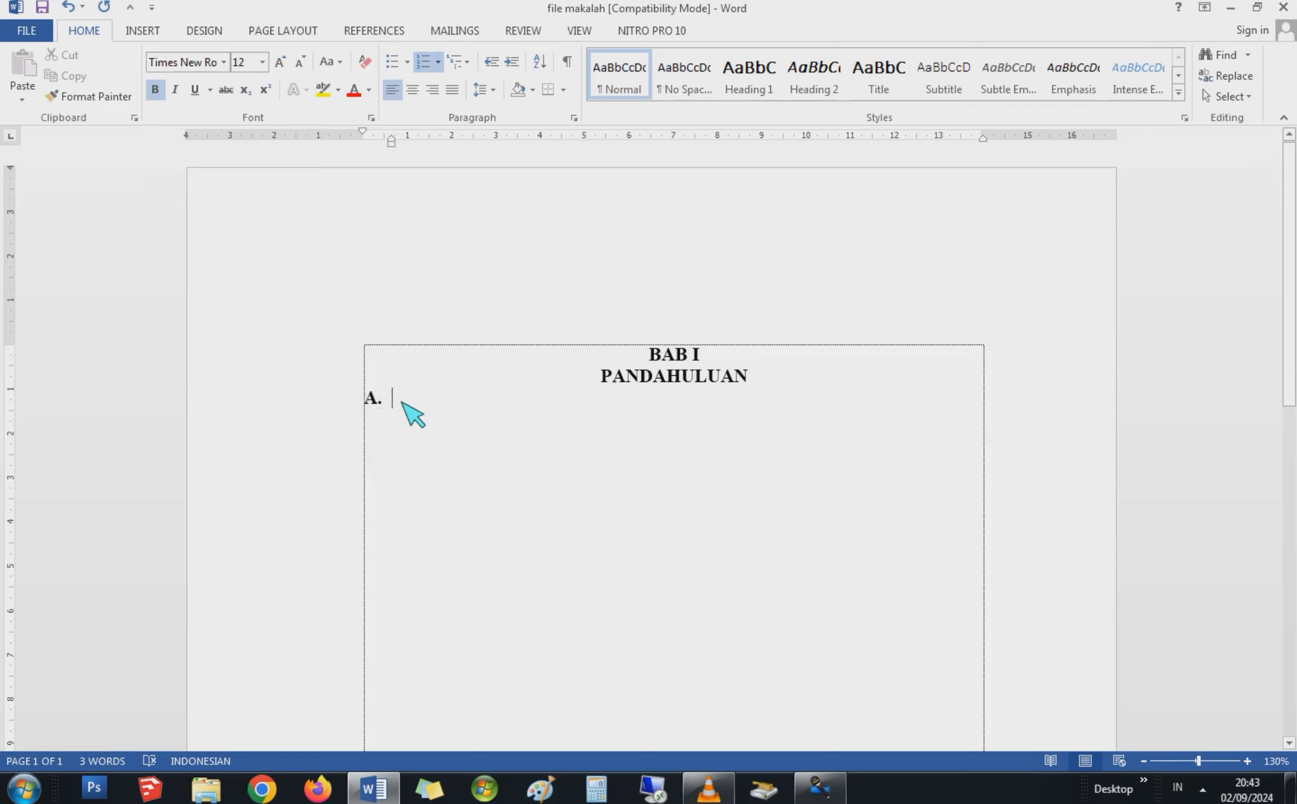
# Enter "Latar Belakang" as list item A and a row of dots as placeholder text for item B
pyautogui.write('lA')
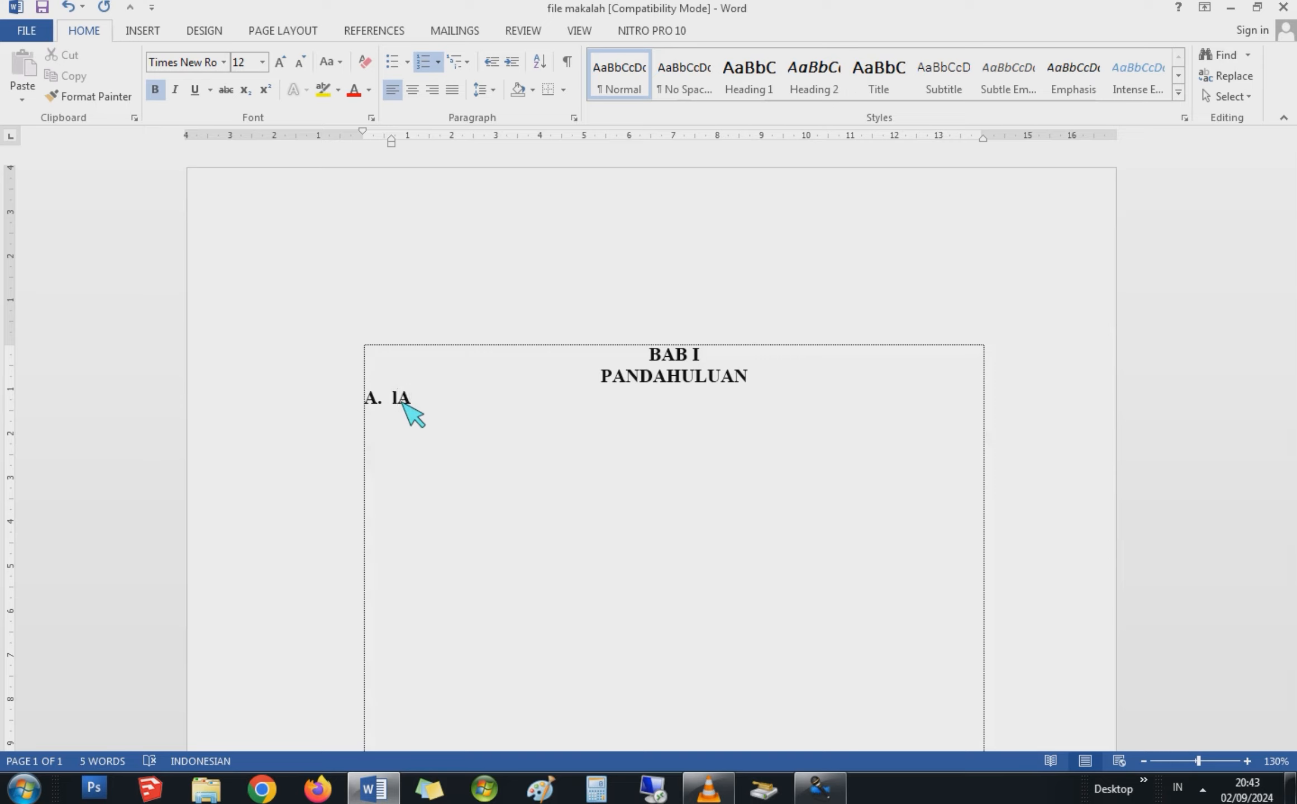
pyautogui.write('TAR Belakang')
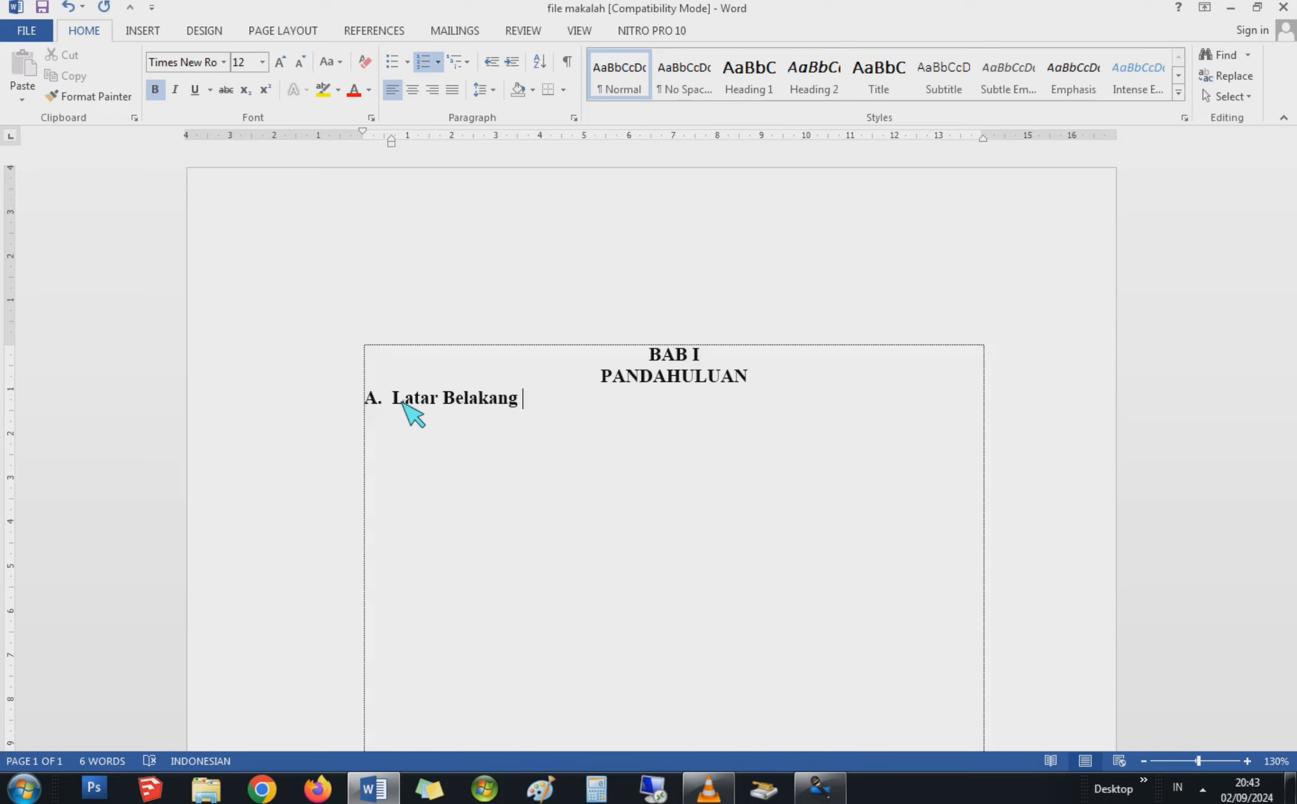
pyautogui.press('Return')
pyautogui.write('.......')
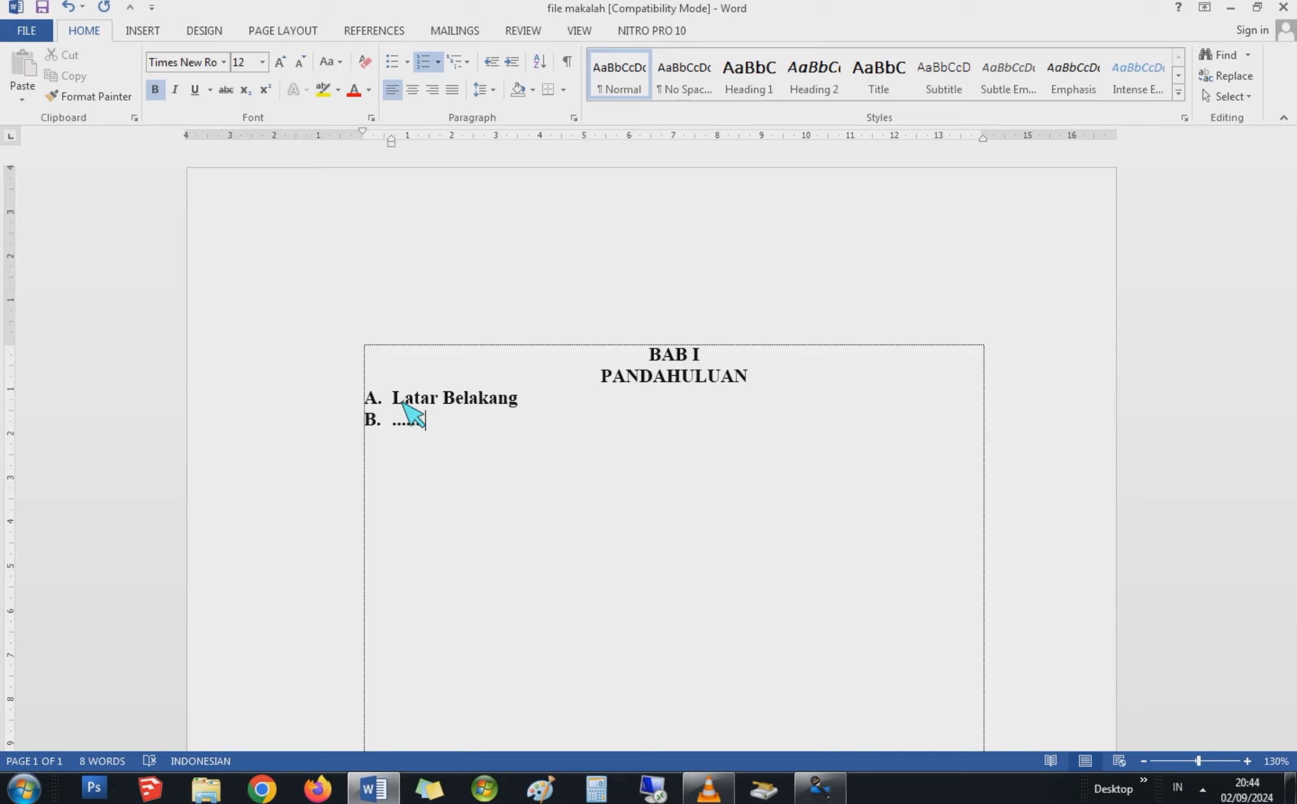
# Insert an unnumbered, non-bold paragraph under "Latar Belakang" reading "Pada jamana dahulu" followed by a long run of dots
pyautogui.click(532, 406)
pyautogui.press('Return')
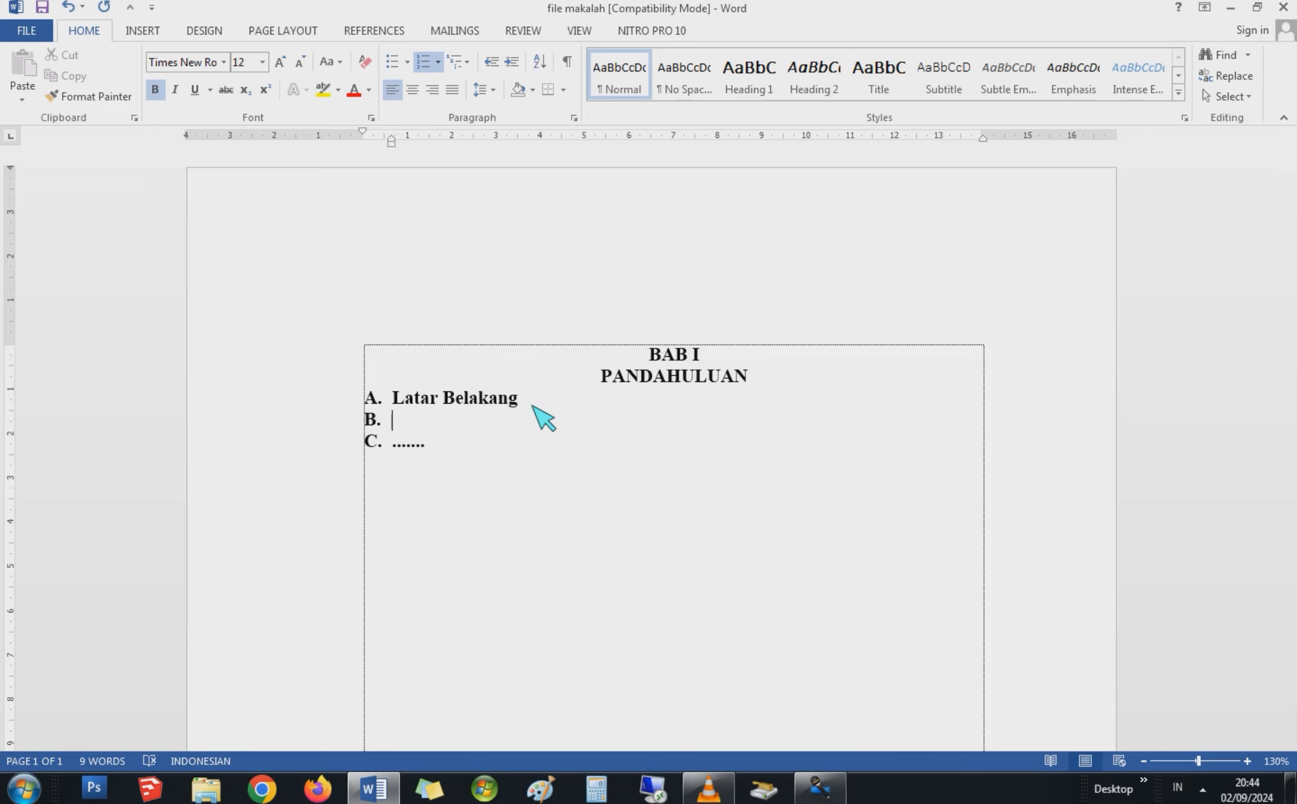
pyautogui.press('BackSpace')
pyautogui.click(157, 89)
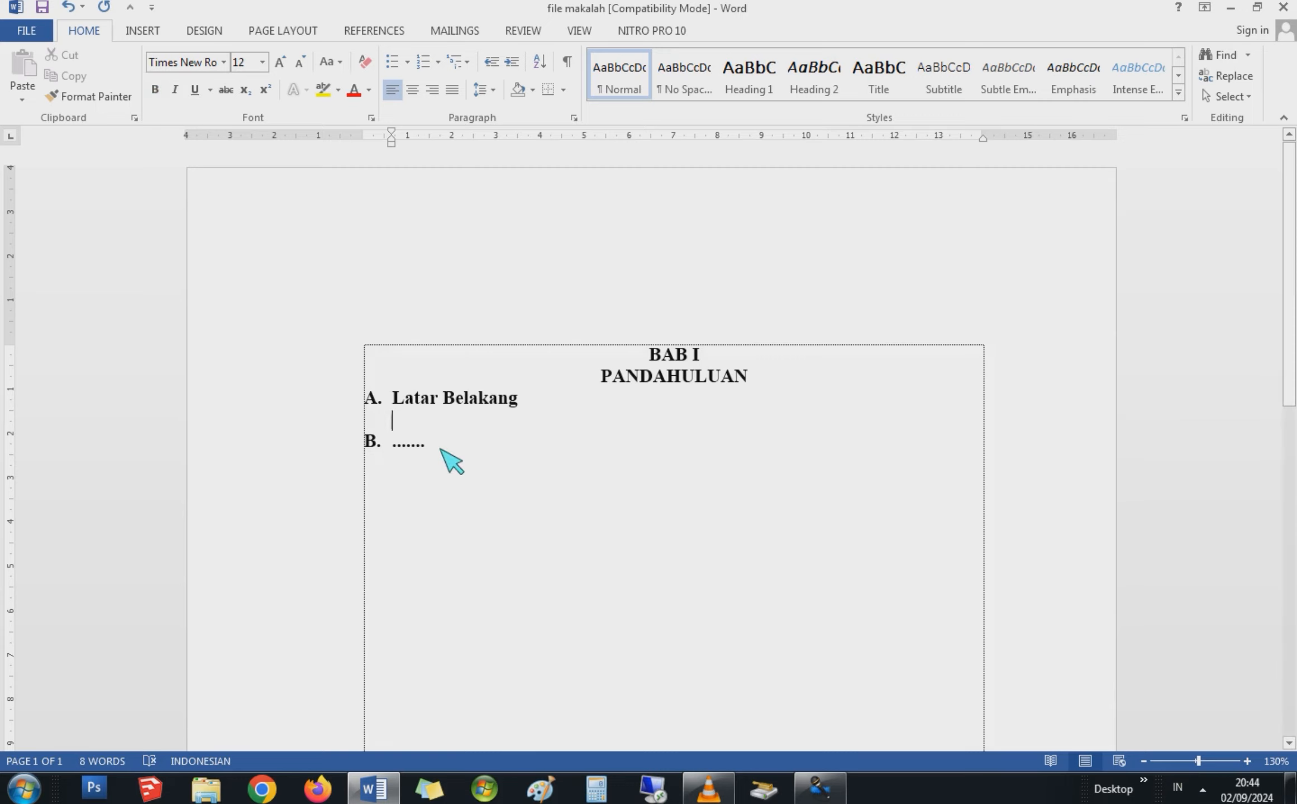
pyautogui.write('Pada ')
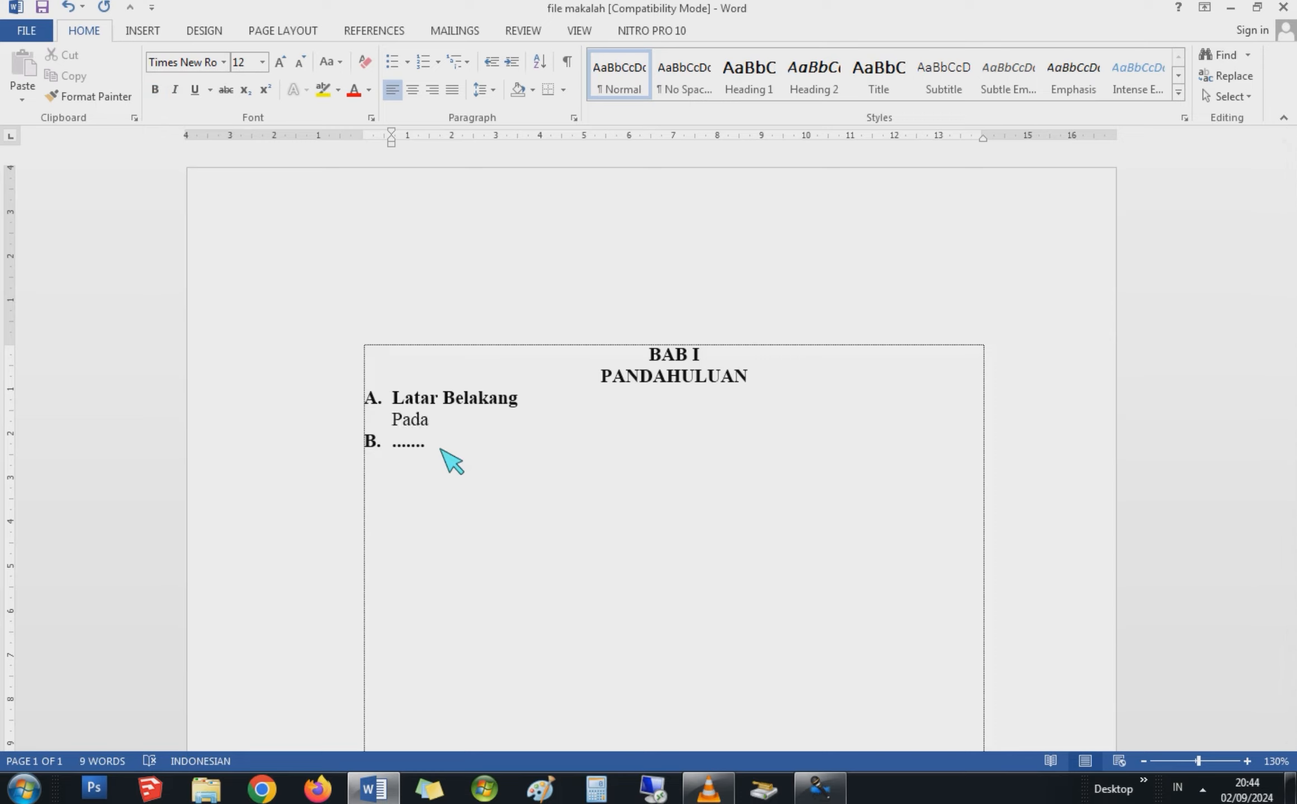
pyautogui.write('jamana')
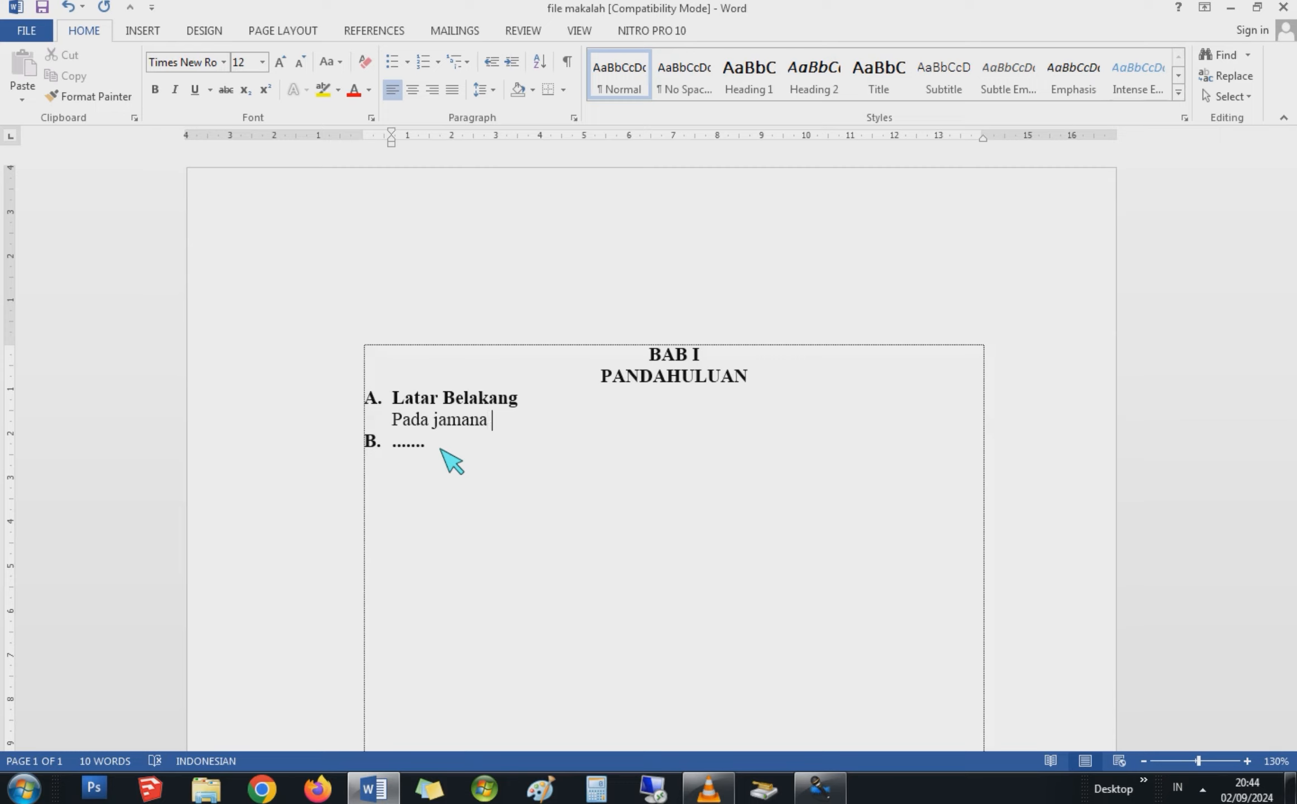
pyautogui.write(' dahulu .............................................................................................................')
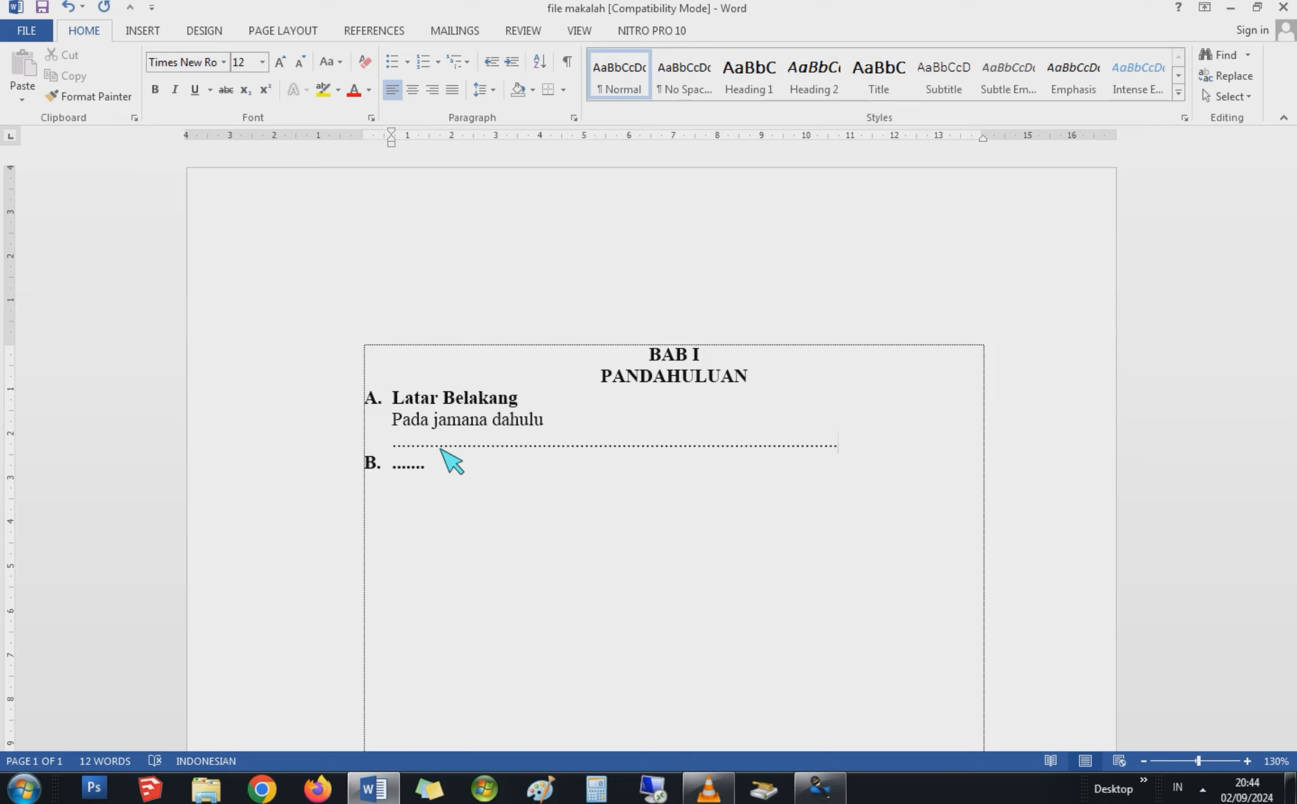
pyautogui.write('....................................................................')
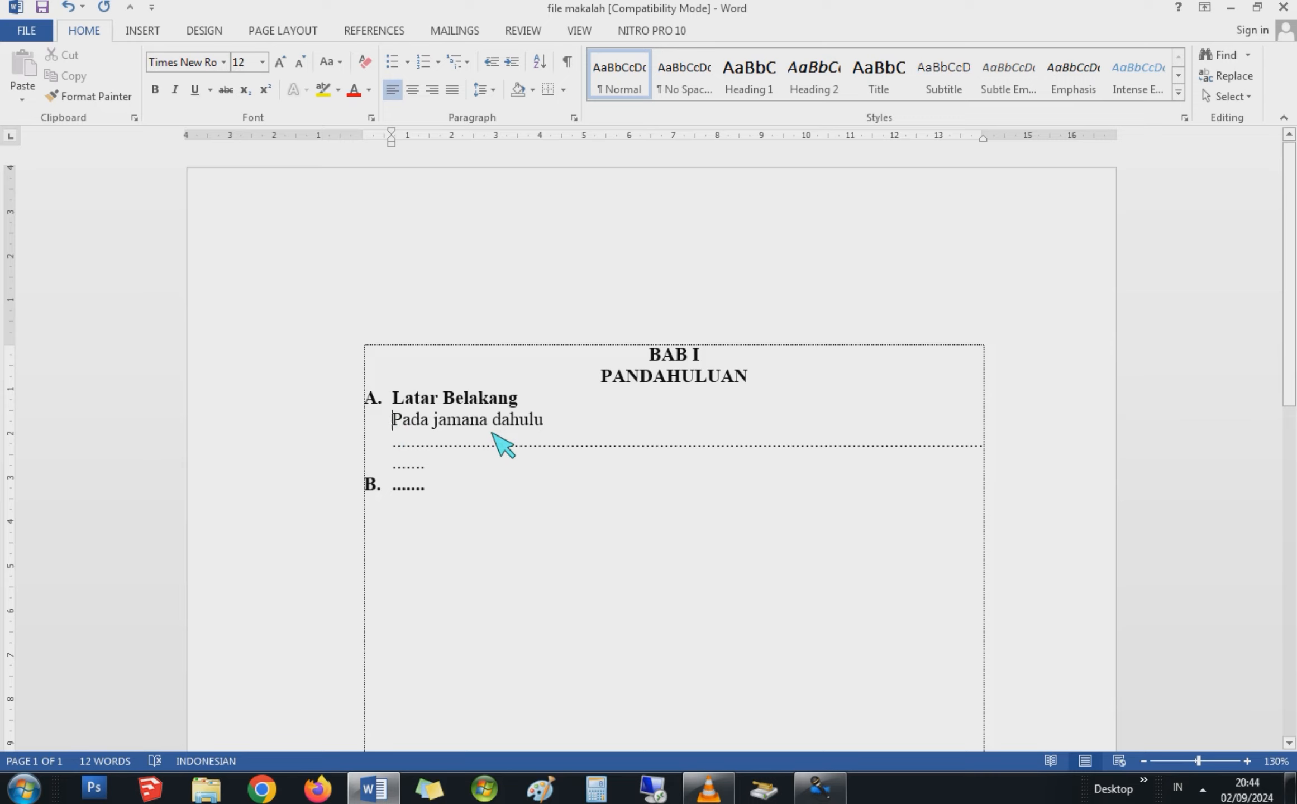
# Indent the paragraph's first line and continue it after "dahulu" with "hiduplah para penjaga hutan dan sanak sudaranua dengan keturuna lainnnnn"
pyautogui.press('Tab')
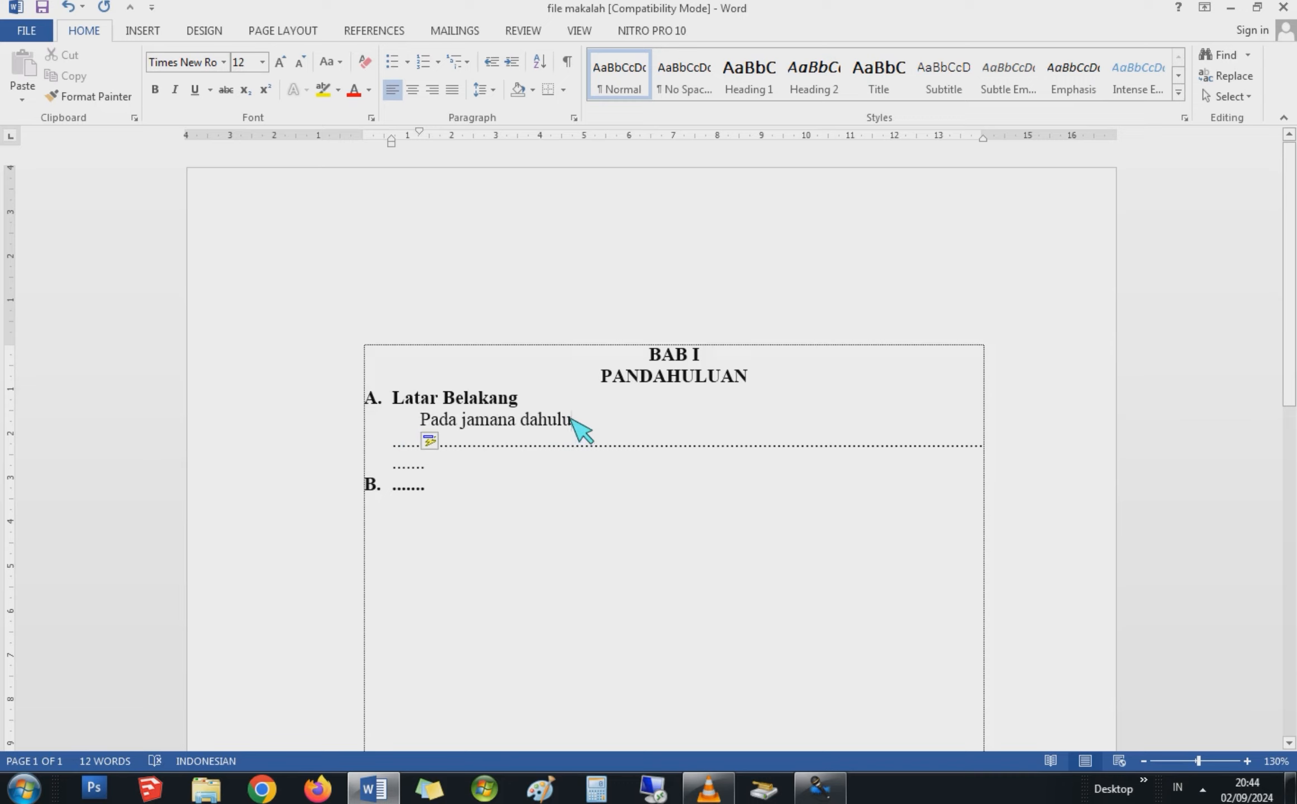
pyautogui.write('ia')
pyautogui.write('ma')
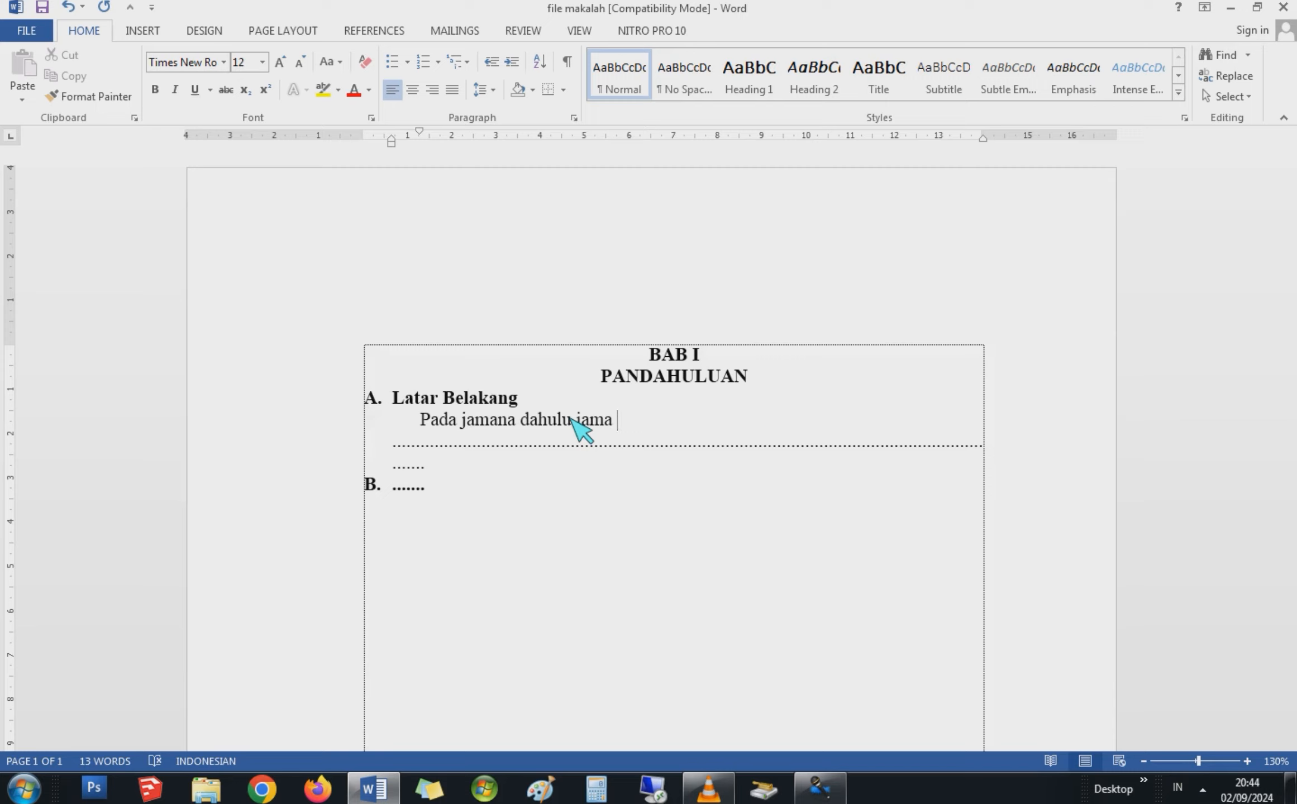
pyautogui.press('BackSpace')
pyautogui.press('BackSpace')
pyautogui.write('sd')
pyautogui.press('BackSpace')
pyautogui.write('duplah para')
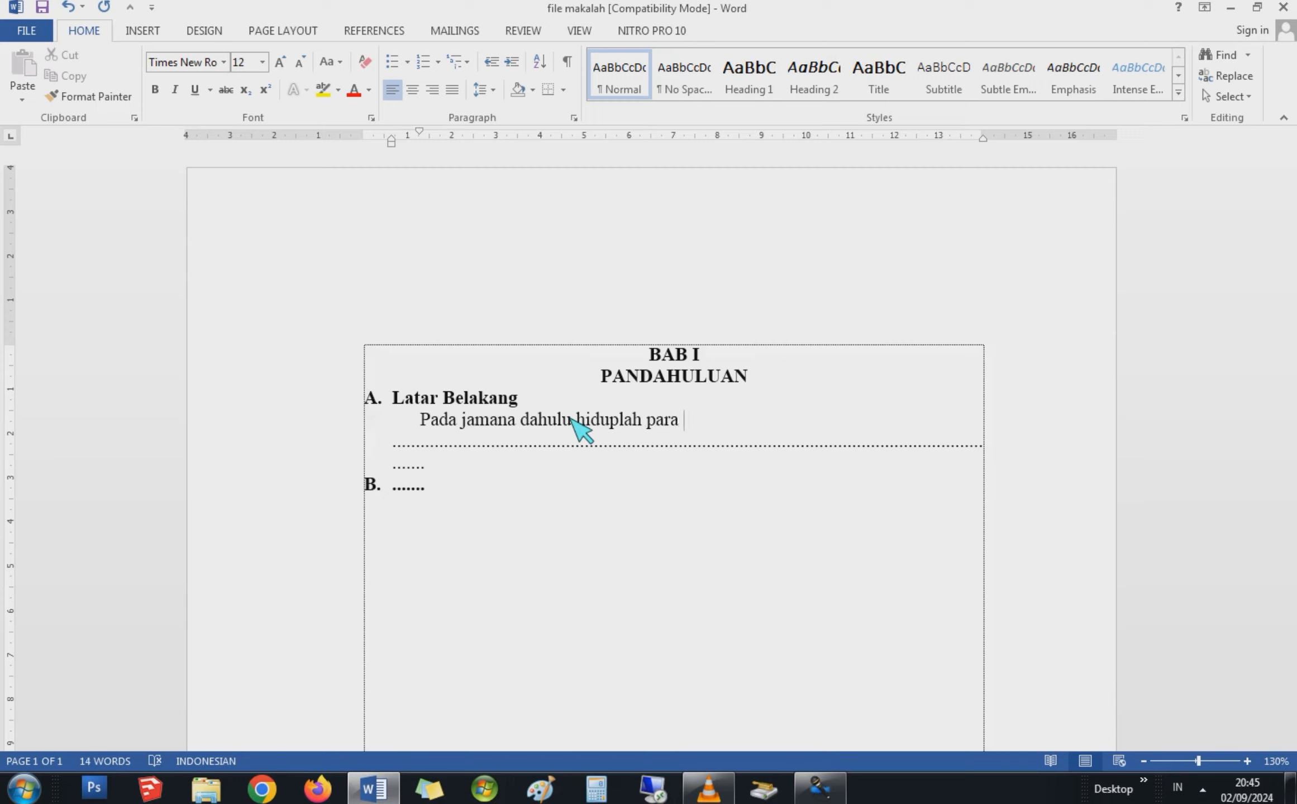
pyautogui.write(' penjaga hutan ')
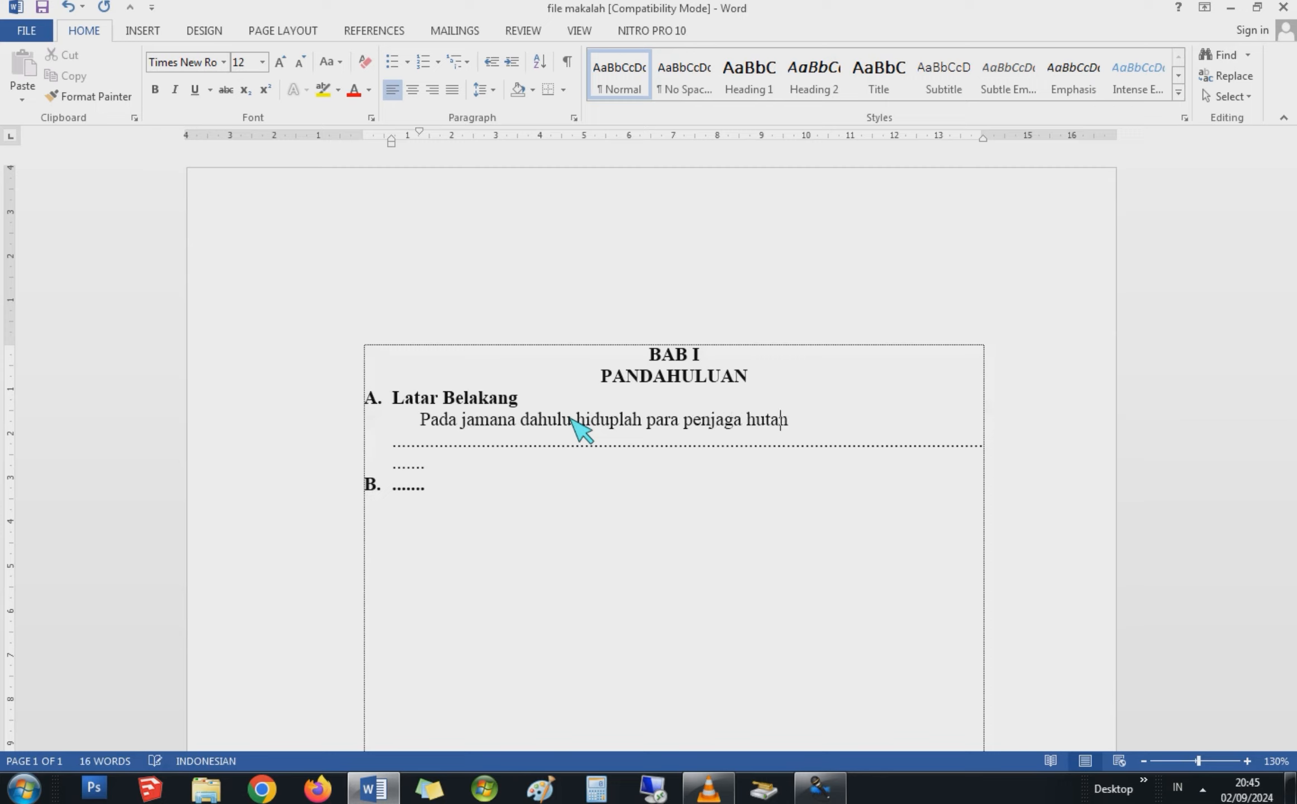
pyautogui.write('dan sanak suda')
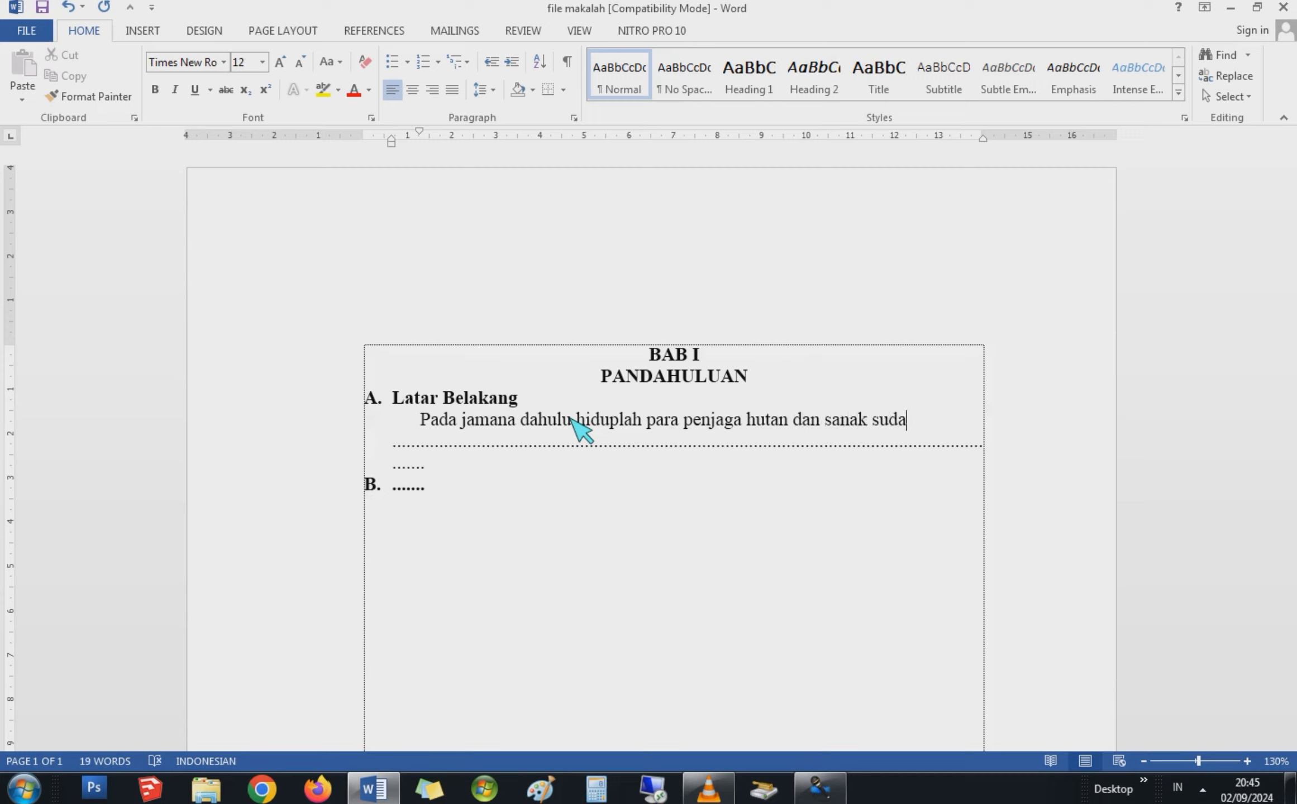
pyautogui.write('ranua dengan')
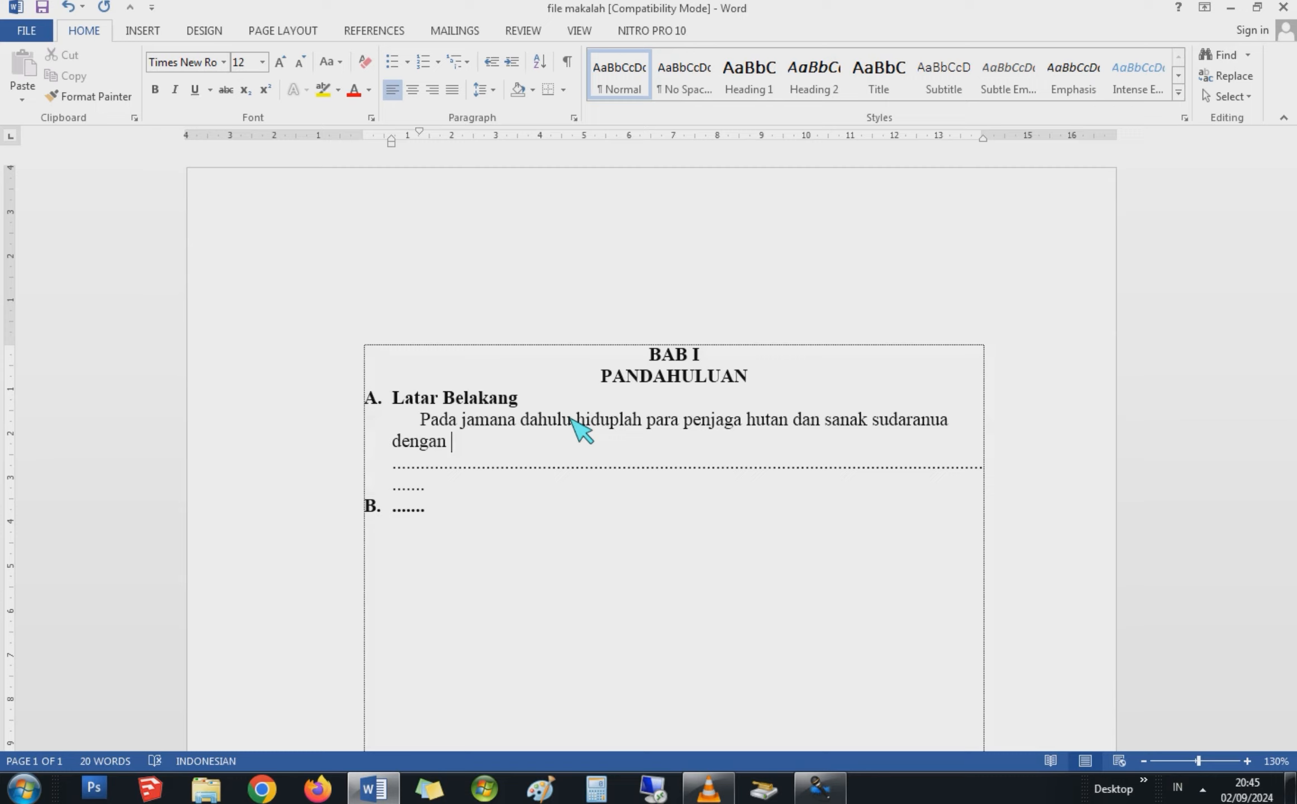
pyautogui.write(' keturuna lainnnnn')
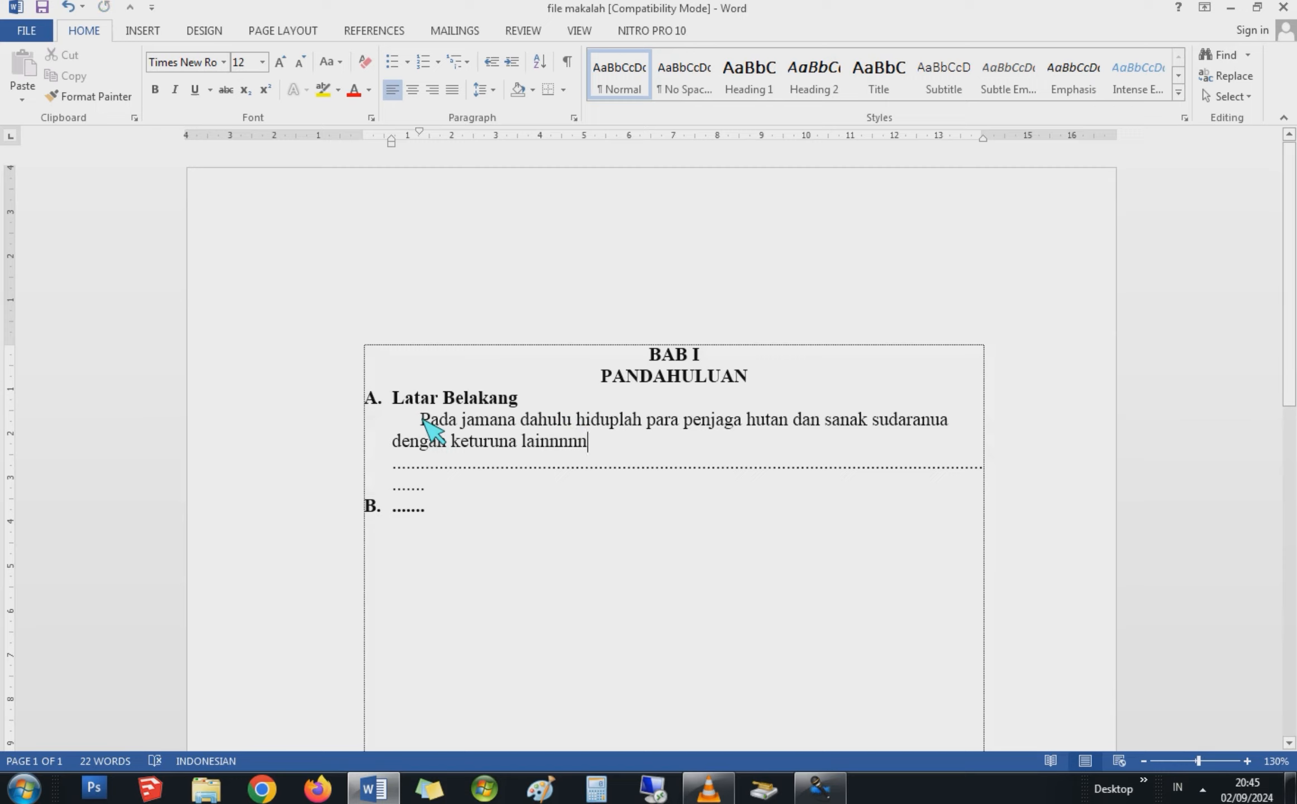
# Add a line below the dotted paragraph, number it in the 1. 2. 3. format and align its number with the left edge of the paragraph
pyautogui.click(438, 492)
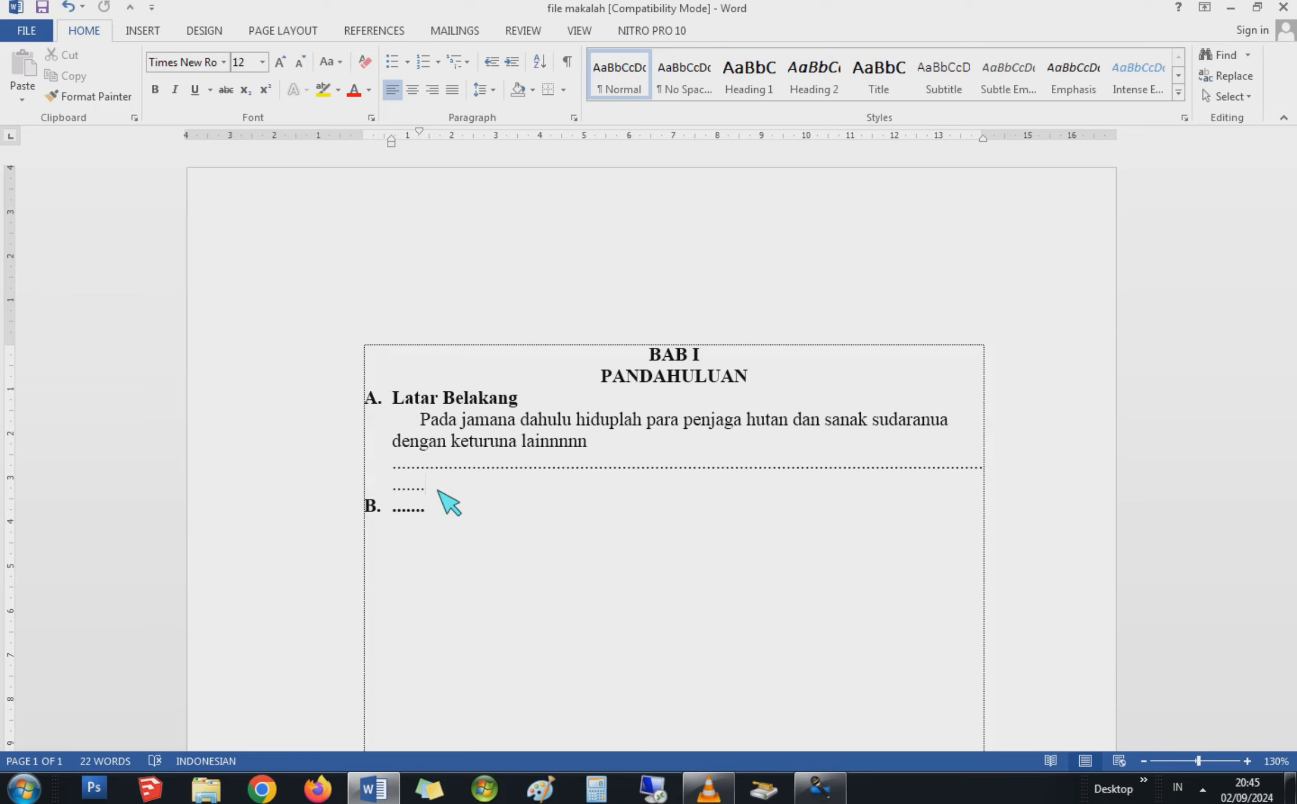
pyautogui.press('Return')
pyautogui.click(439, 63)
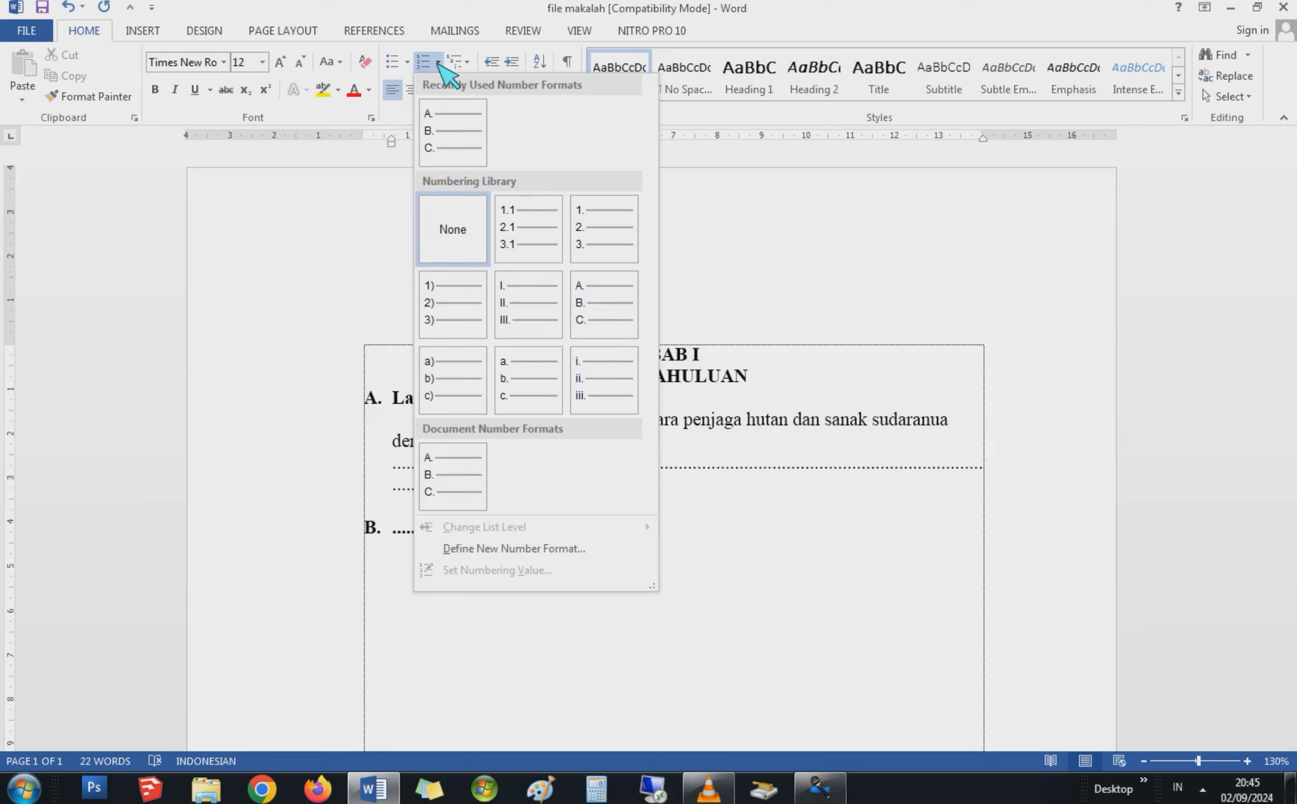
pyautogui.click(508, 382)
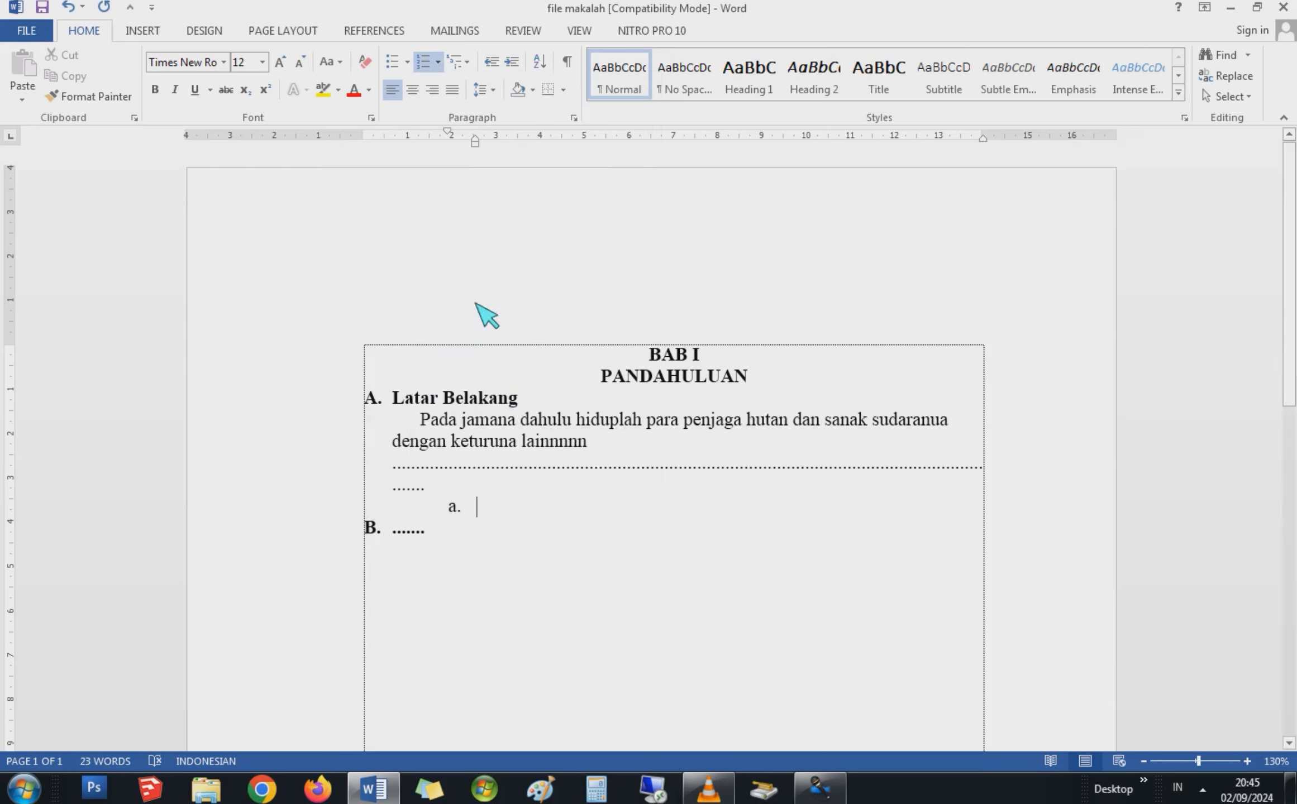
pyautogui.click(439, 63)
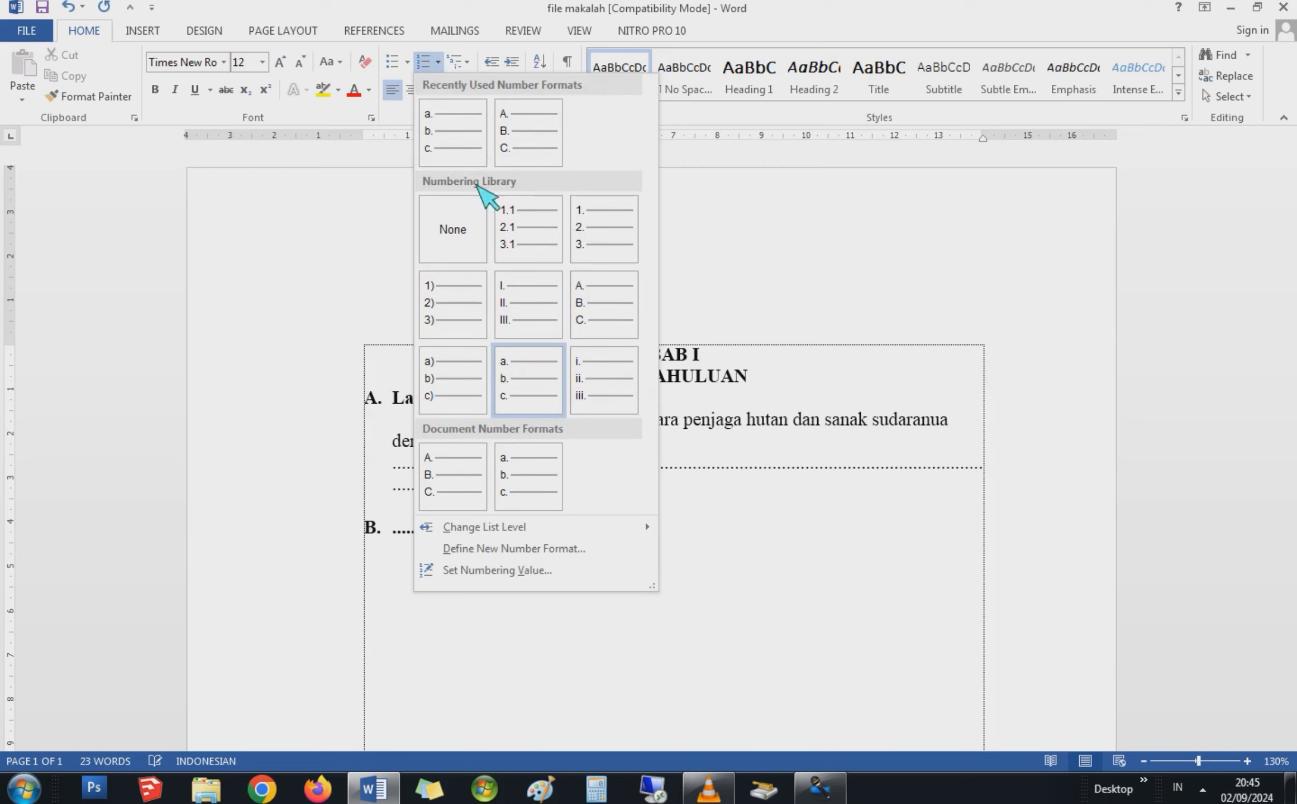
pyautogui.click(600, 232)
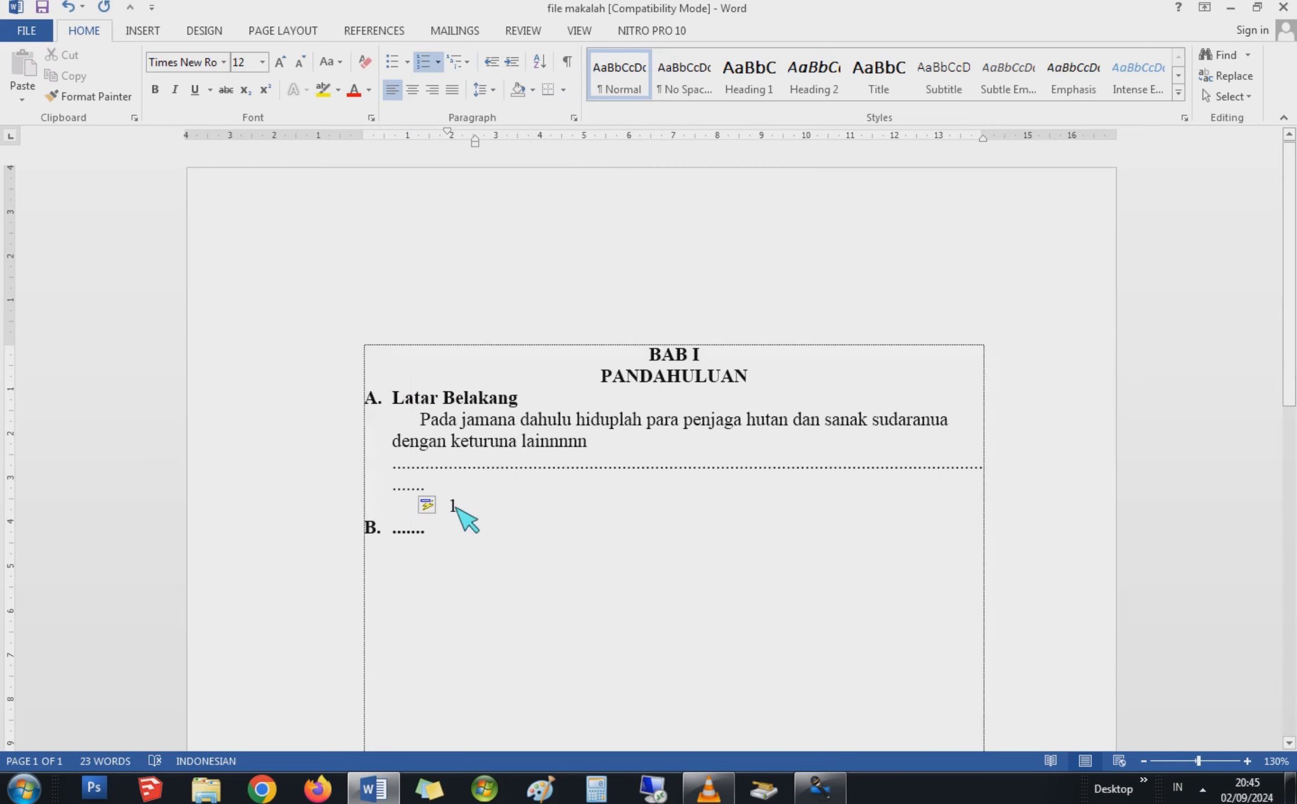
pyautogui.moveTo(452, 506); pyautogui.dragTo(393, 532)
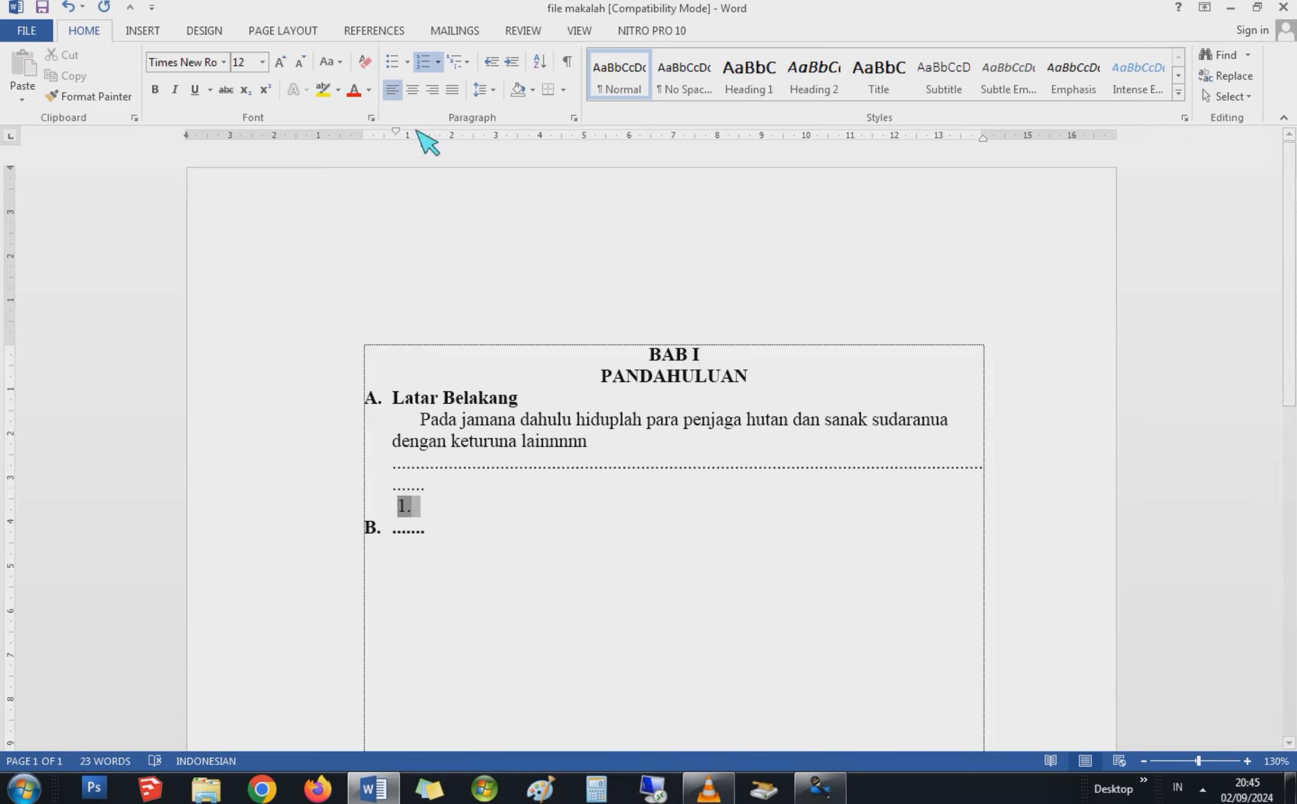
pyautogui.moveTo(426, 144); pyautogui.dragTo(419, 169)
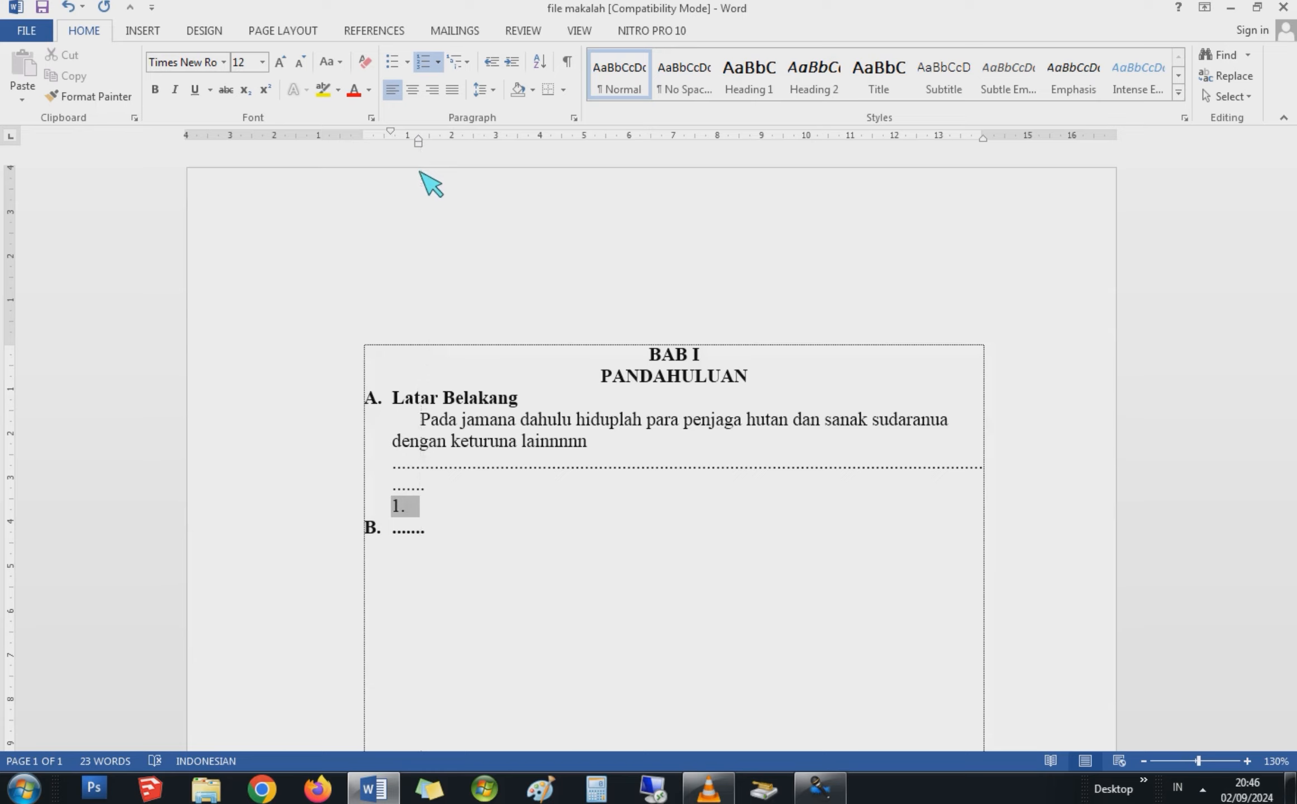
# Fill numbered items 1 to 3 with rows of dots as placeholder text and add an empty item 4
pyautogui.click(426, 510)
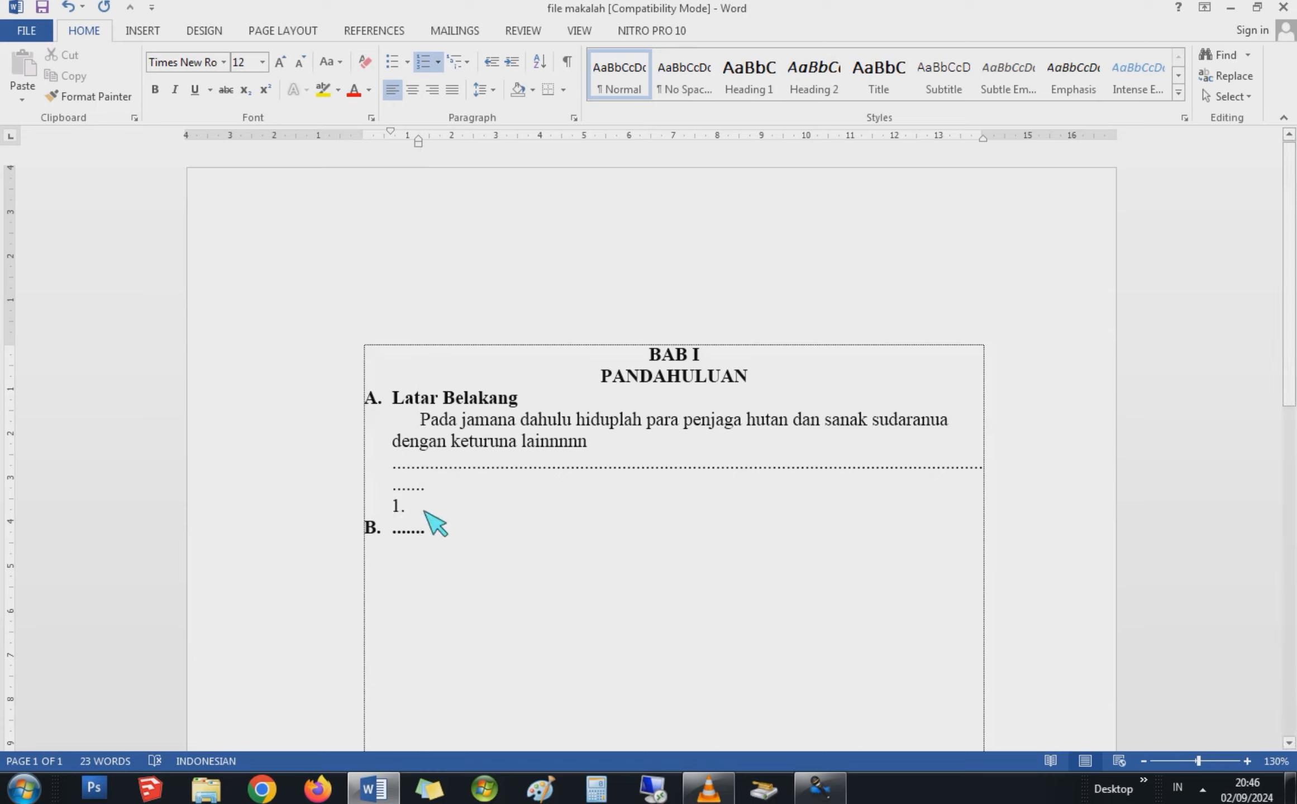
pyautogui.write('..........')
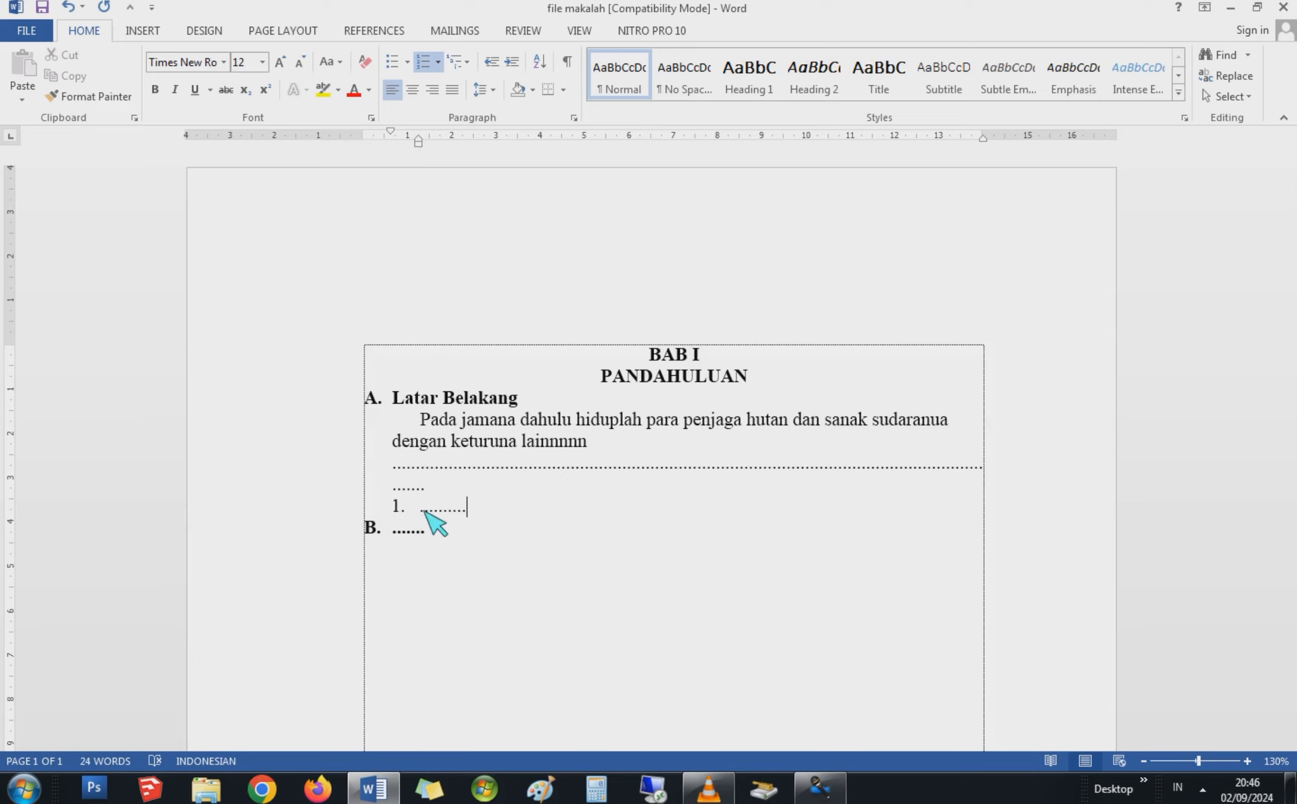
pyautogui.press('Return')
pyautogui.write('........')
pyautogui.press('Return')
pyautogui.write('........')
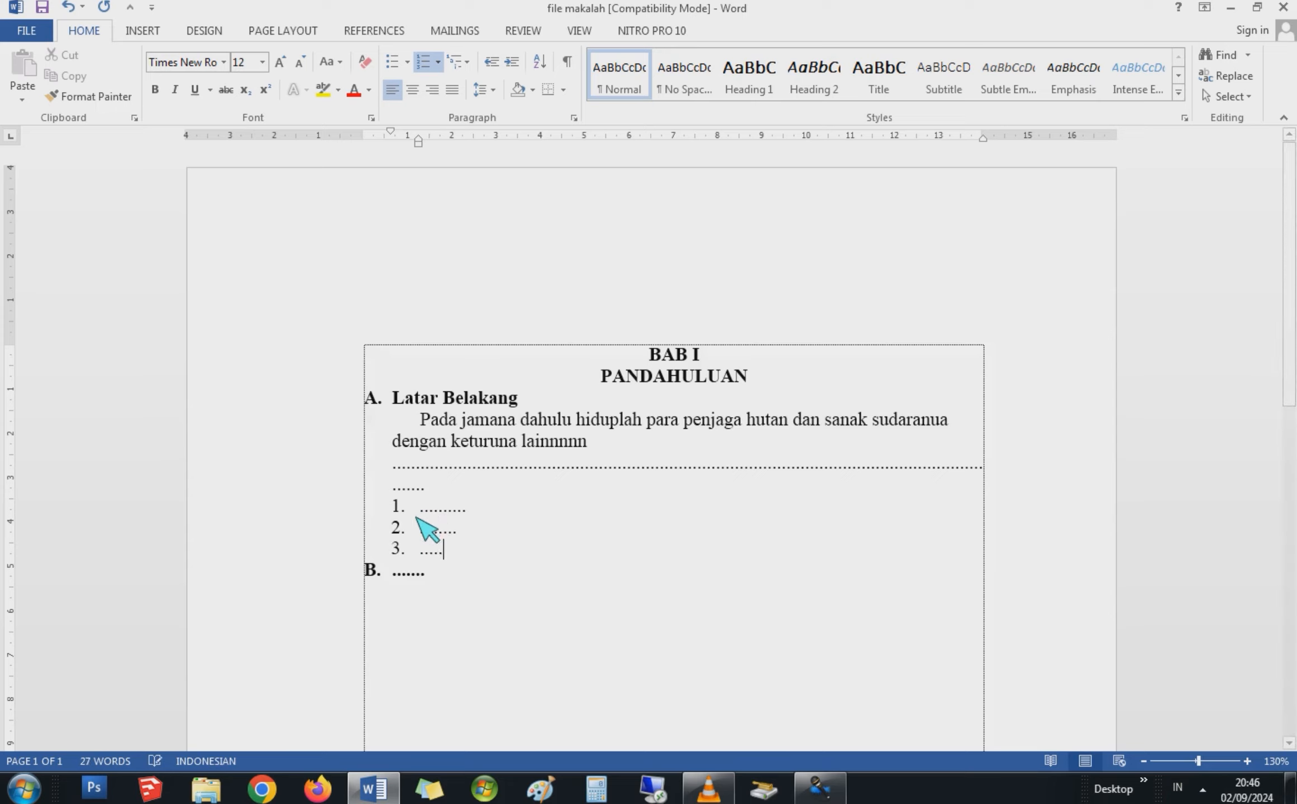
pyautogui.write('..')
pyautogui.press('Return')
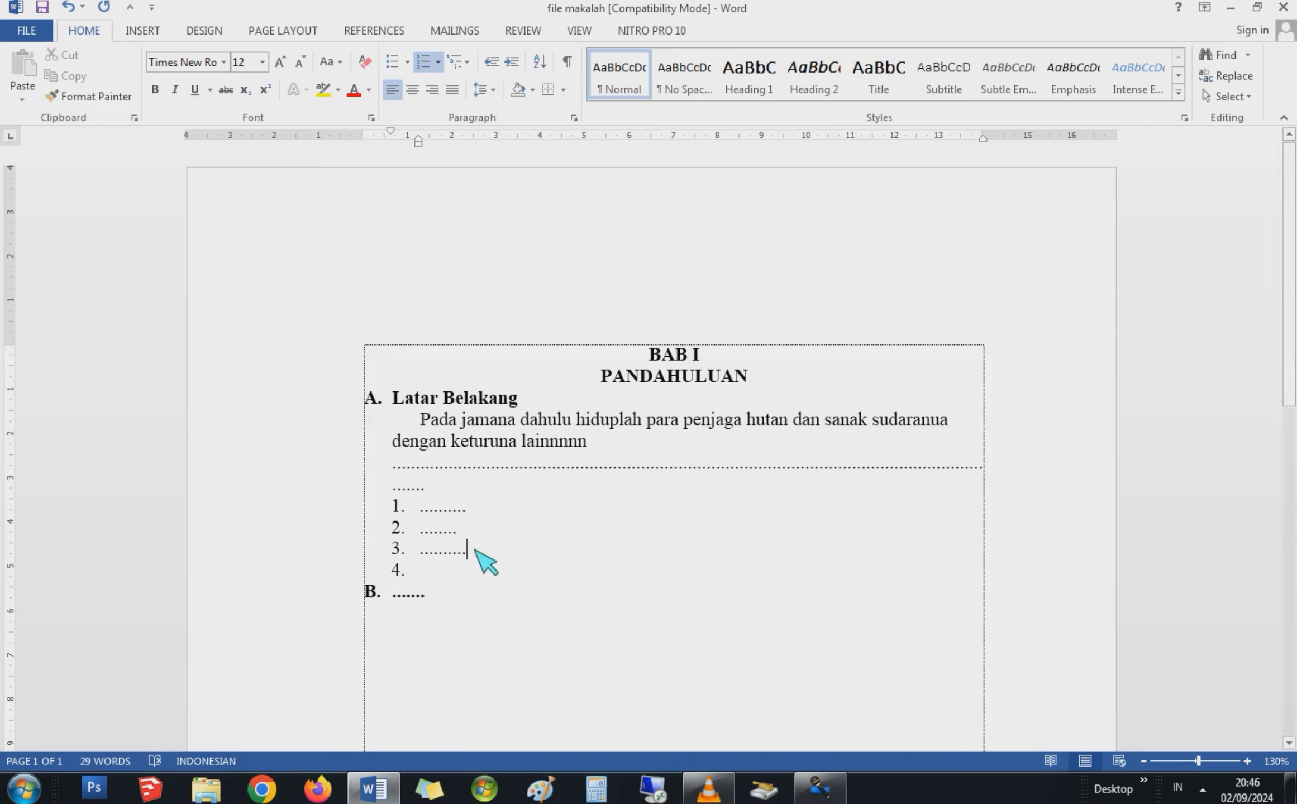
# Add an unnumbered line below item 3, give it the colored cross picture bullet and align the bullet with item 3's text
pyautogui.press('Return')
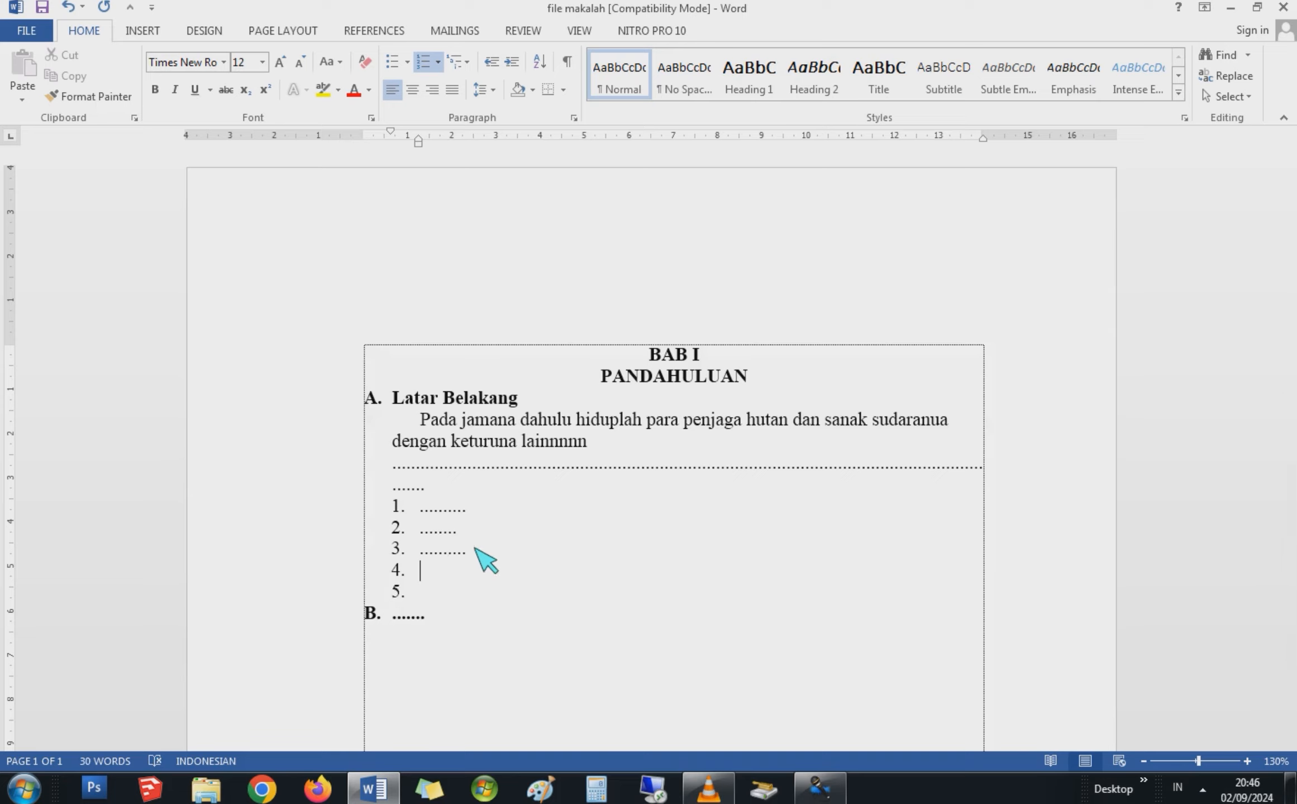
pyautogui.press('BackSpace')
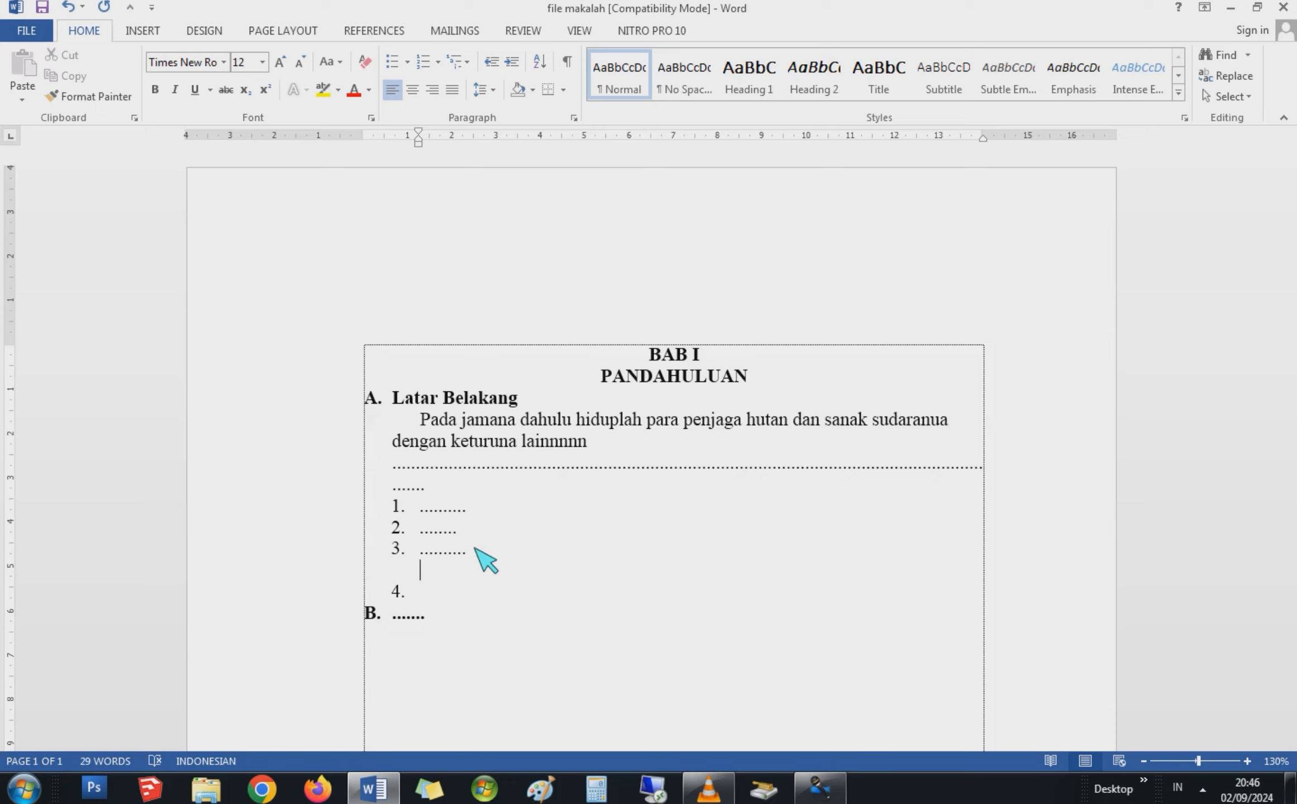
pyautogui.click(407, 61)
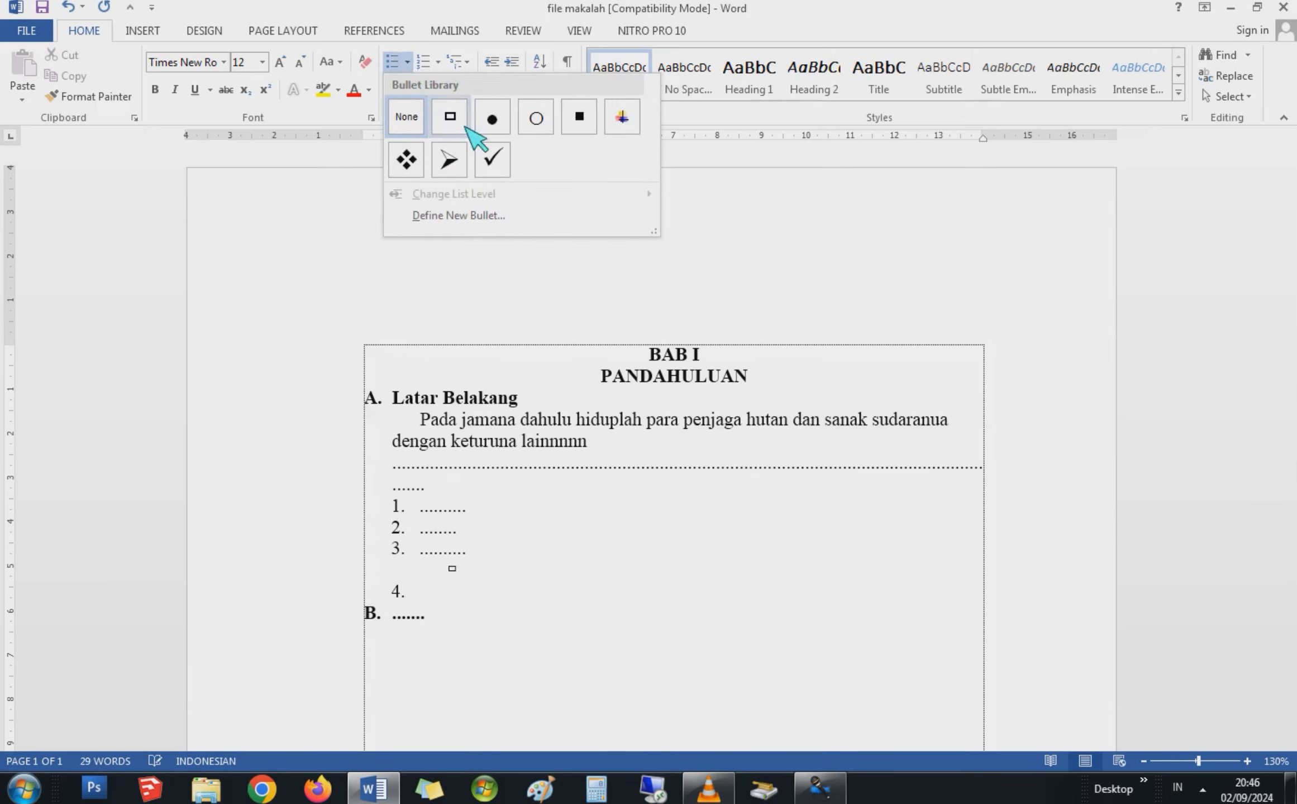
pyautogui.click(620, 119)
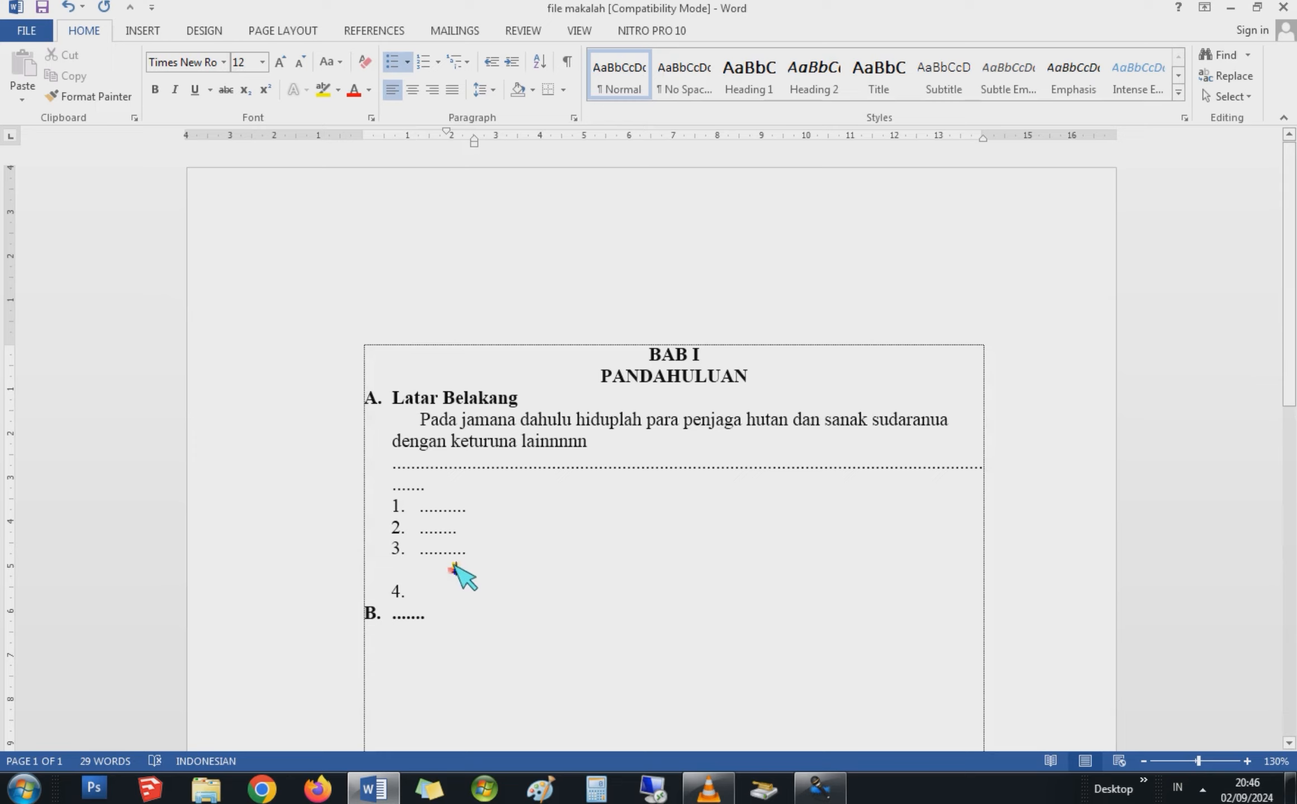
pyautogui.moveTo(454, 568); pyautogui.dragTo(419, 583)
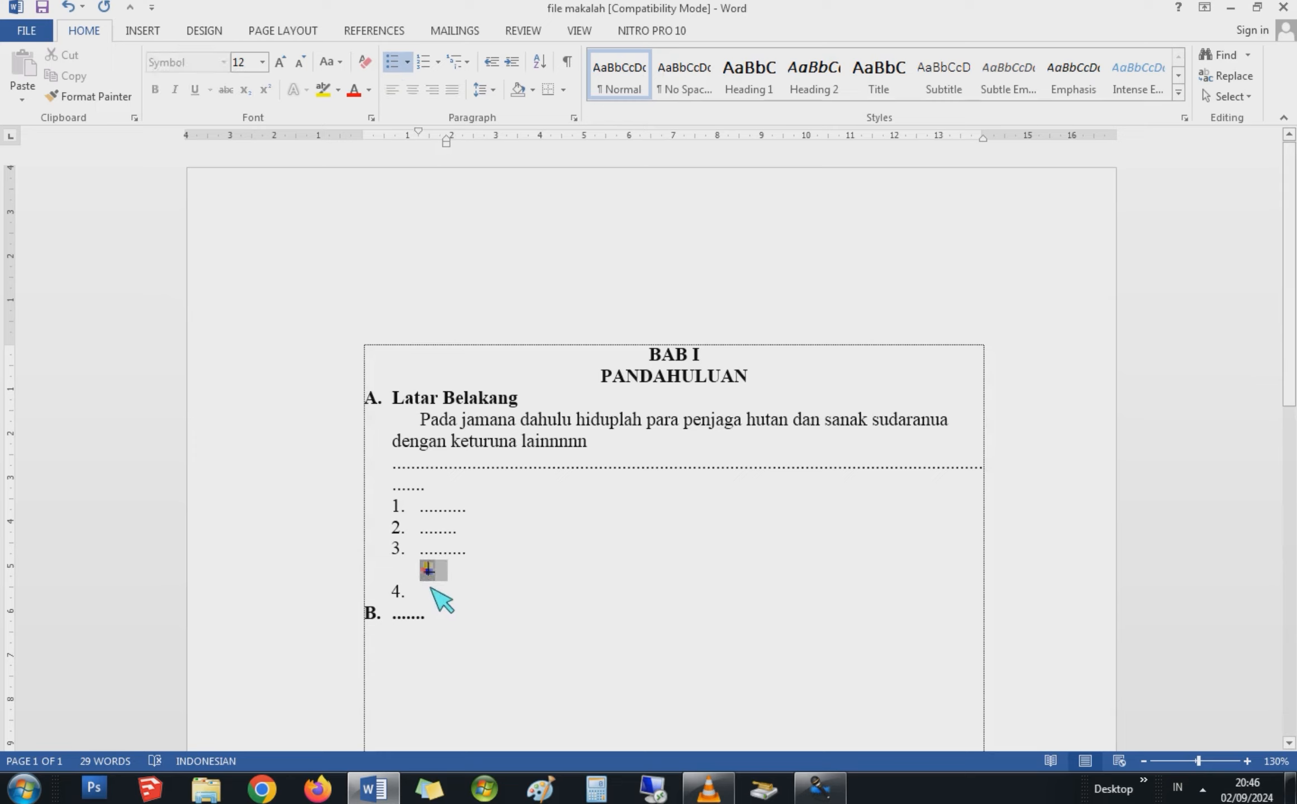
# Fill four bulleted sub-items under item 3 with rows of dots as placeholder text
pyautogui.click(455, 570)
pyautogui.write('.......')
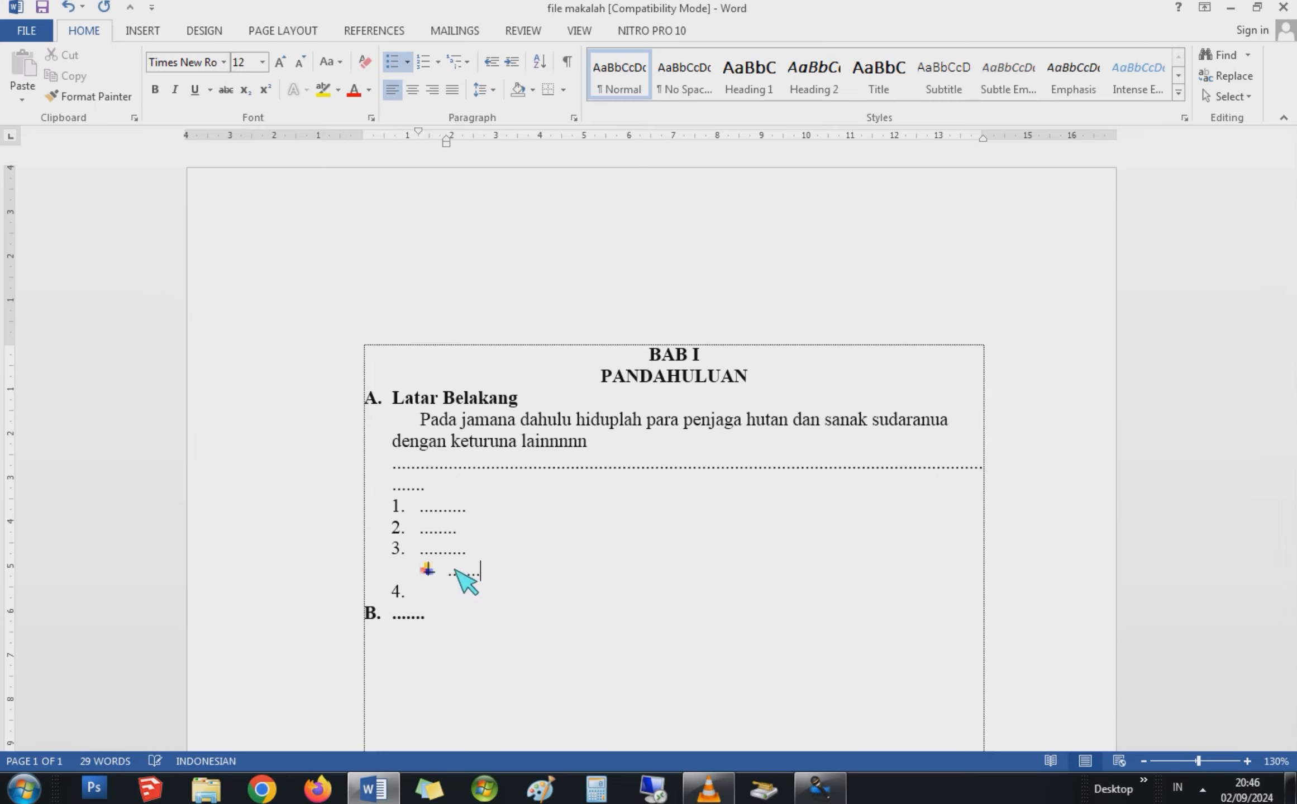
pyautogui.write('....')
pyautogui.press('Return')
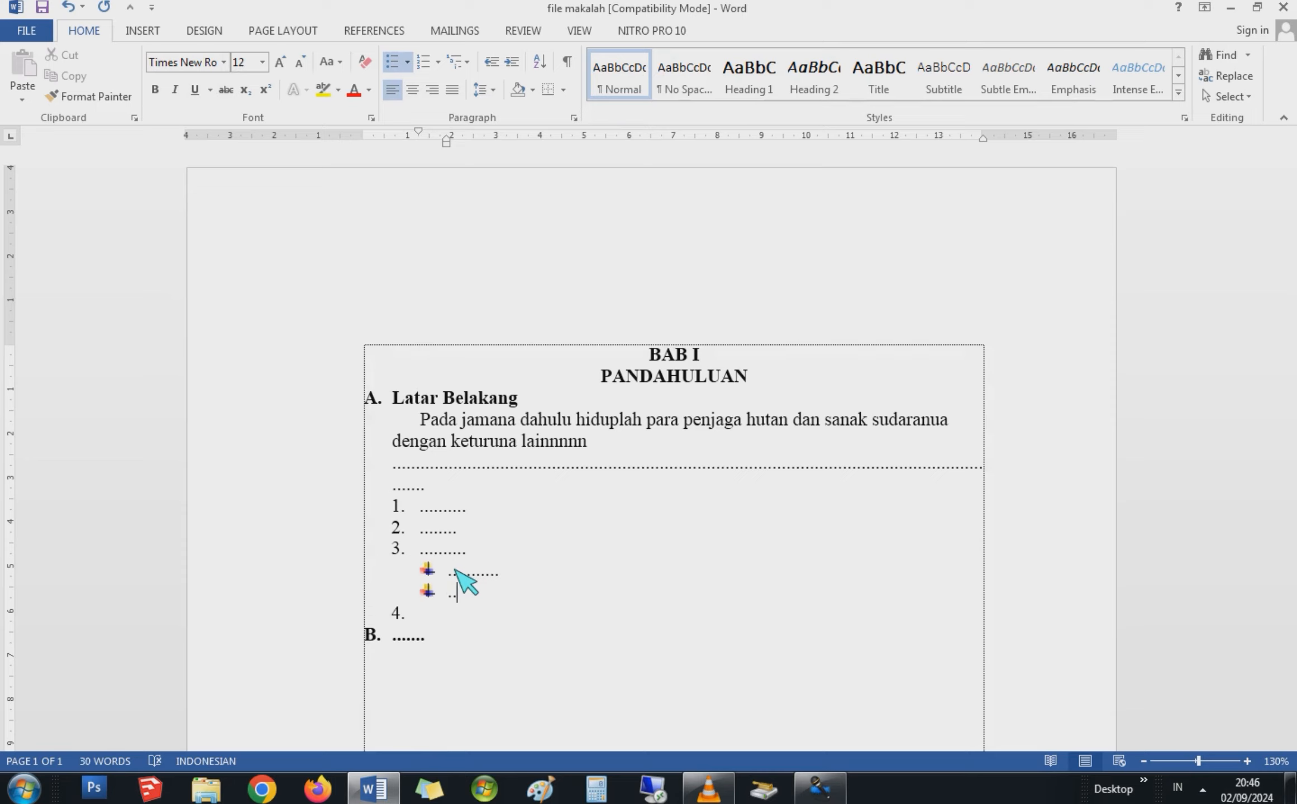
pyautogui.write('.......')
pyautogui.press('Return')
pyautogui.write('......')
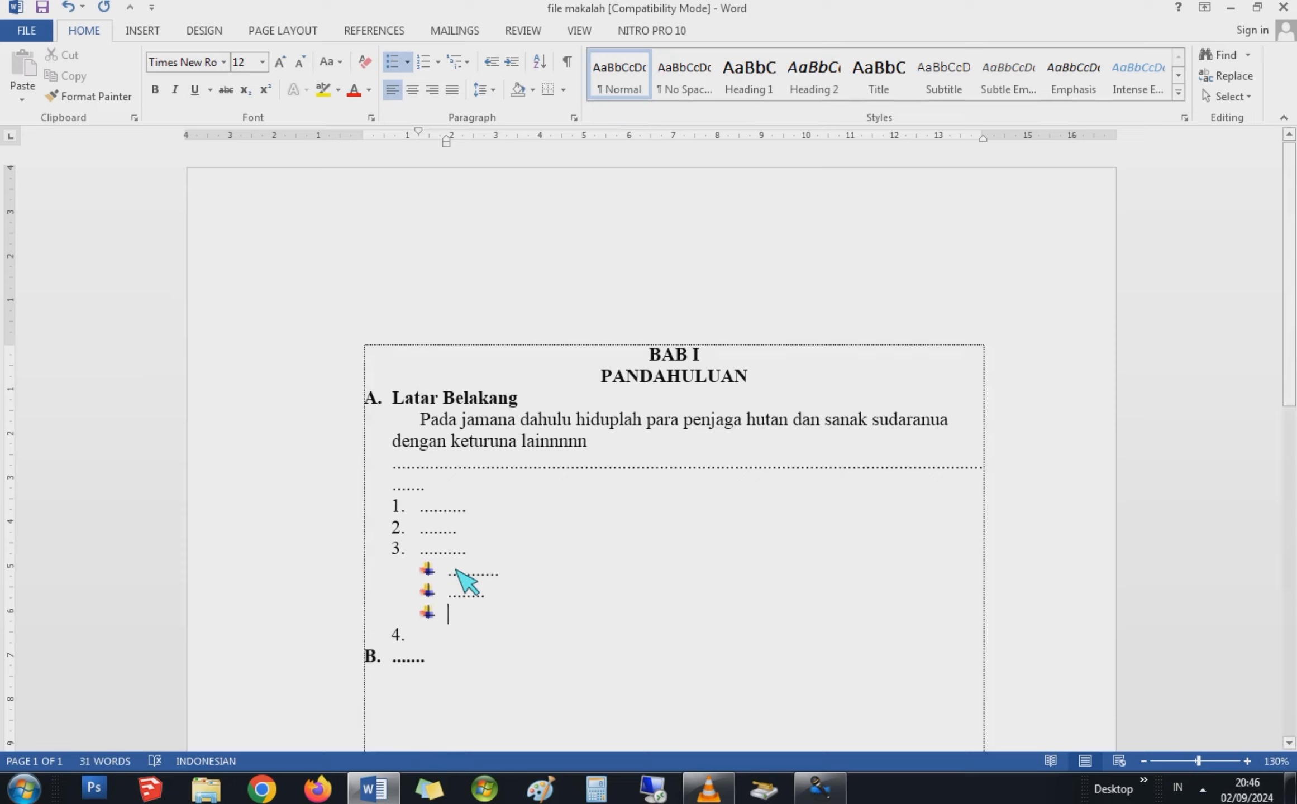
pyautogui.write('..')
pyautogui.press('Return')
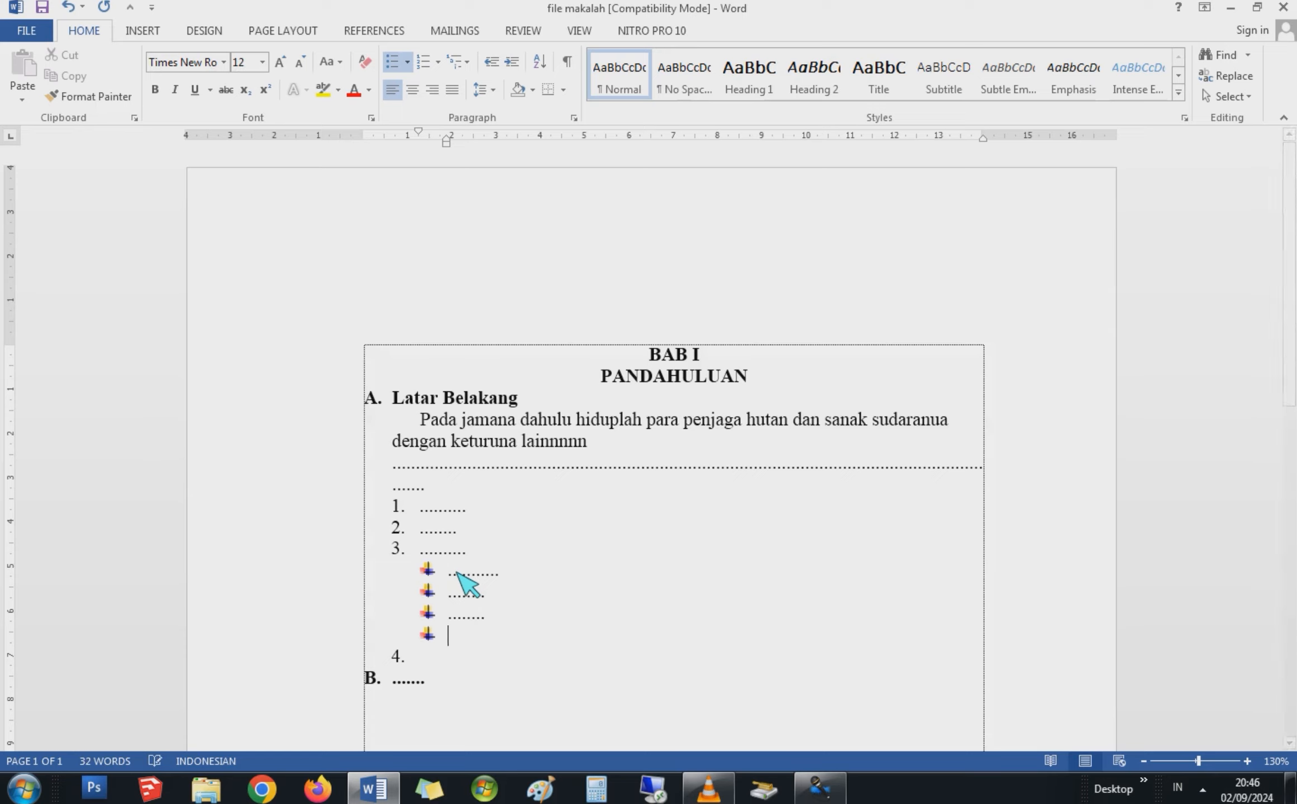
pyautogui.write('.......')
# Fill numbered item 4 with a row of dots and add an unnumbered line below it
pyautogui.click(444, 665)
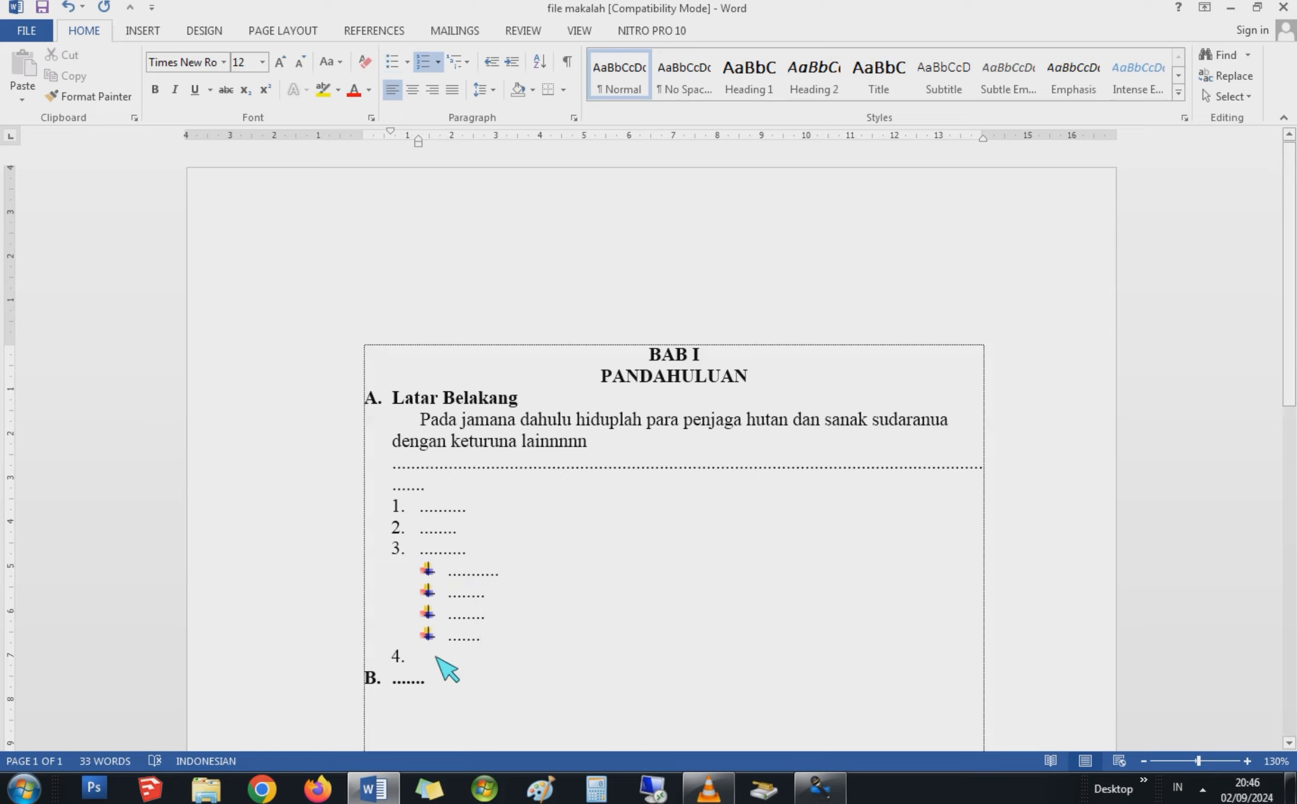
pyautogui.write('...........')
pyautogui.press('Return')
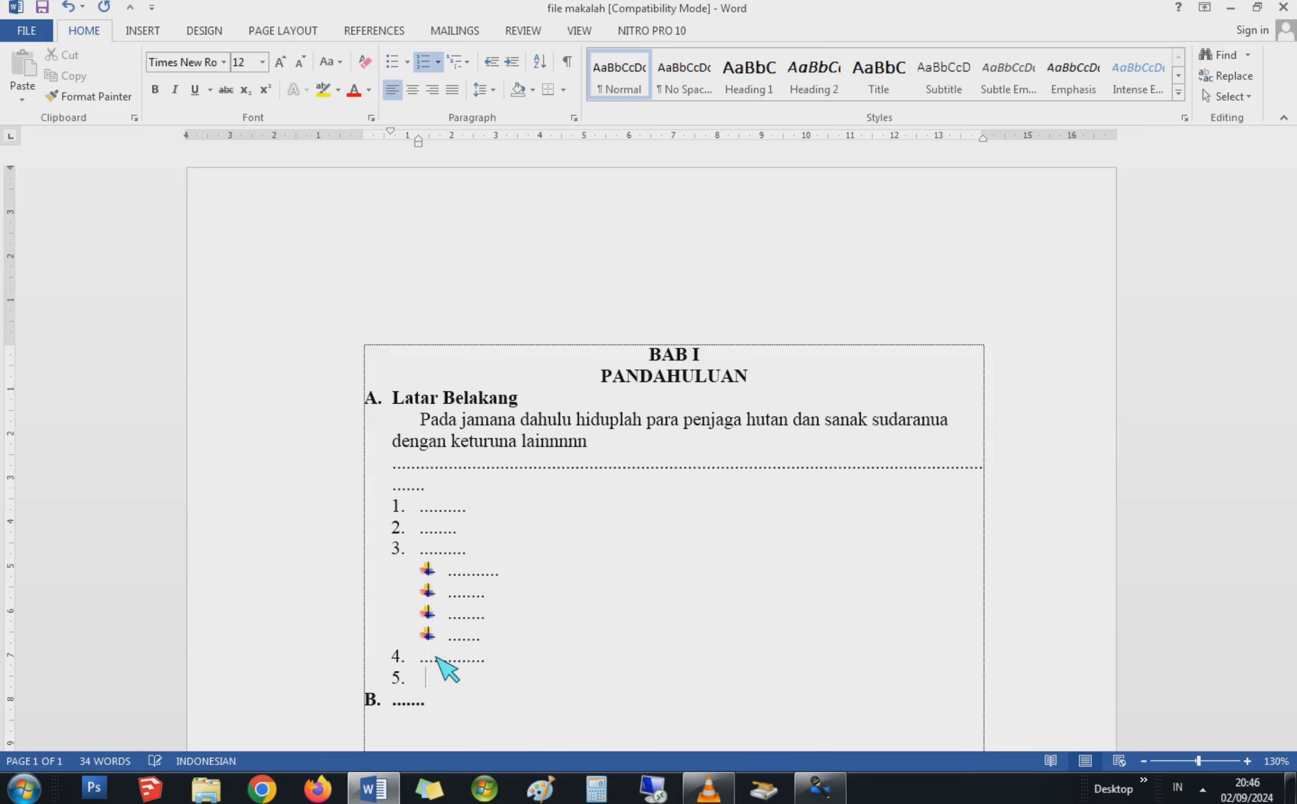
pyautogui.press('BackSpace')
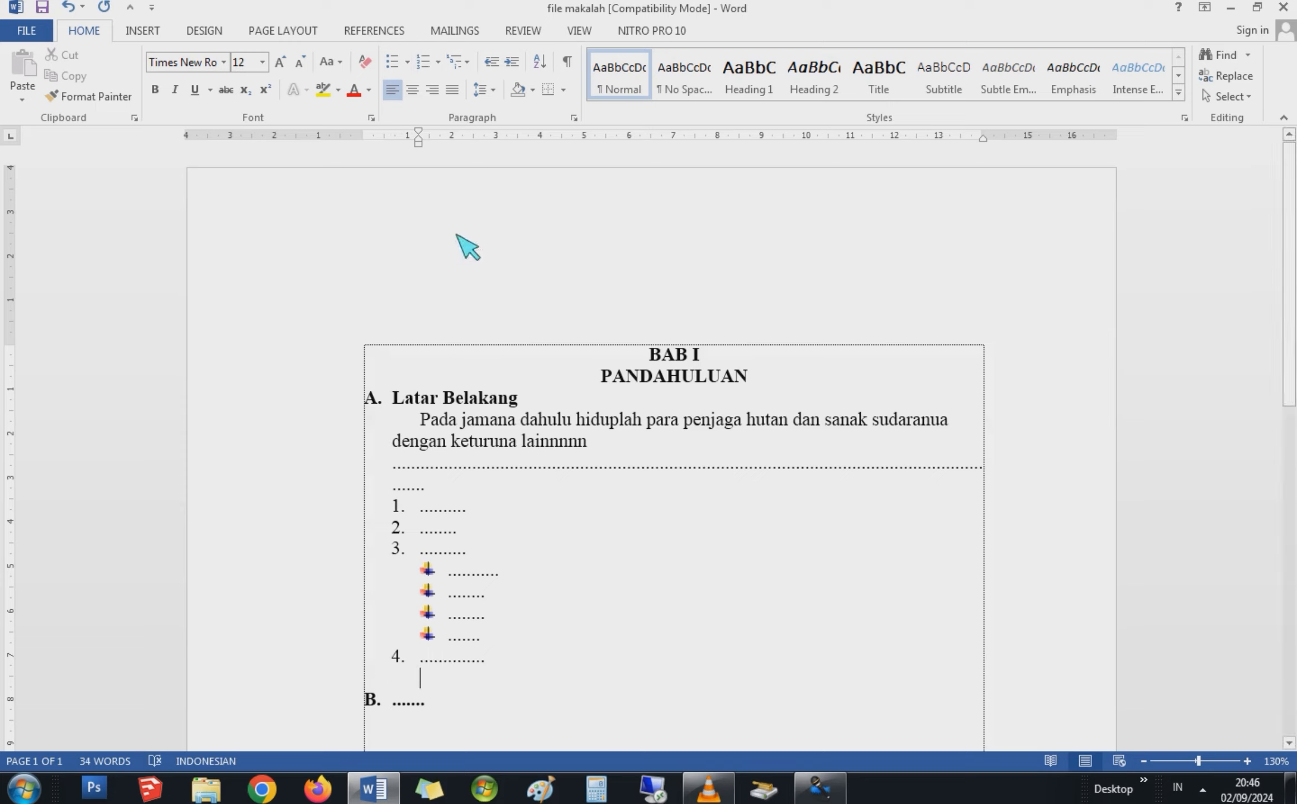
pyautogui.click(438, 61)
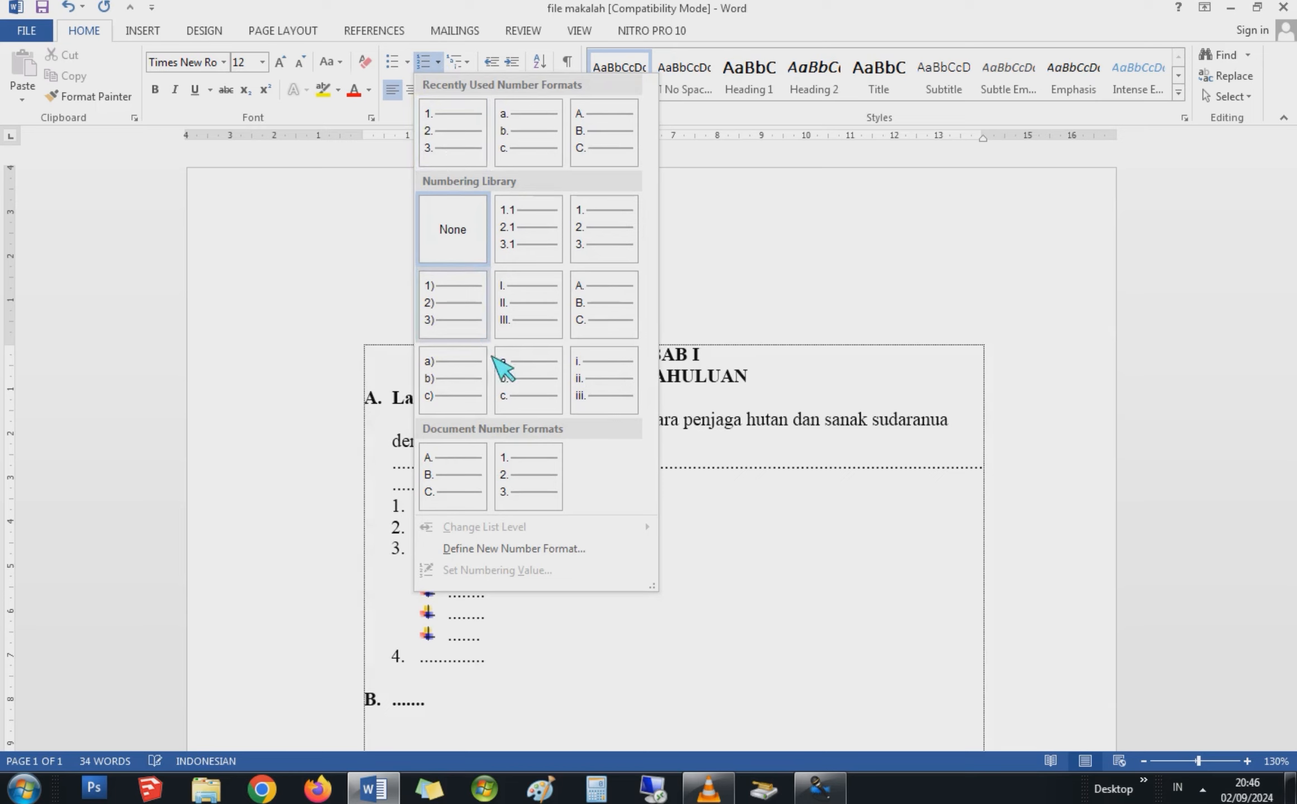
pyautogui.click(498, 373)
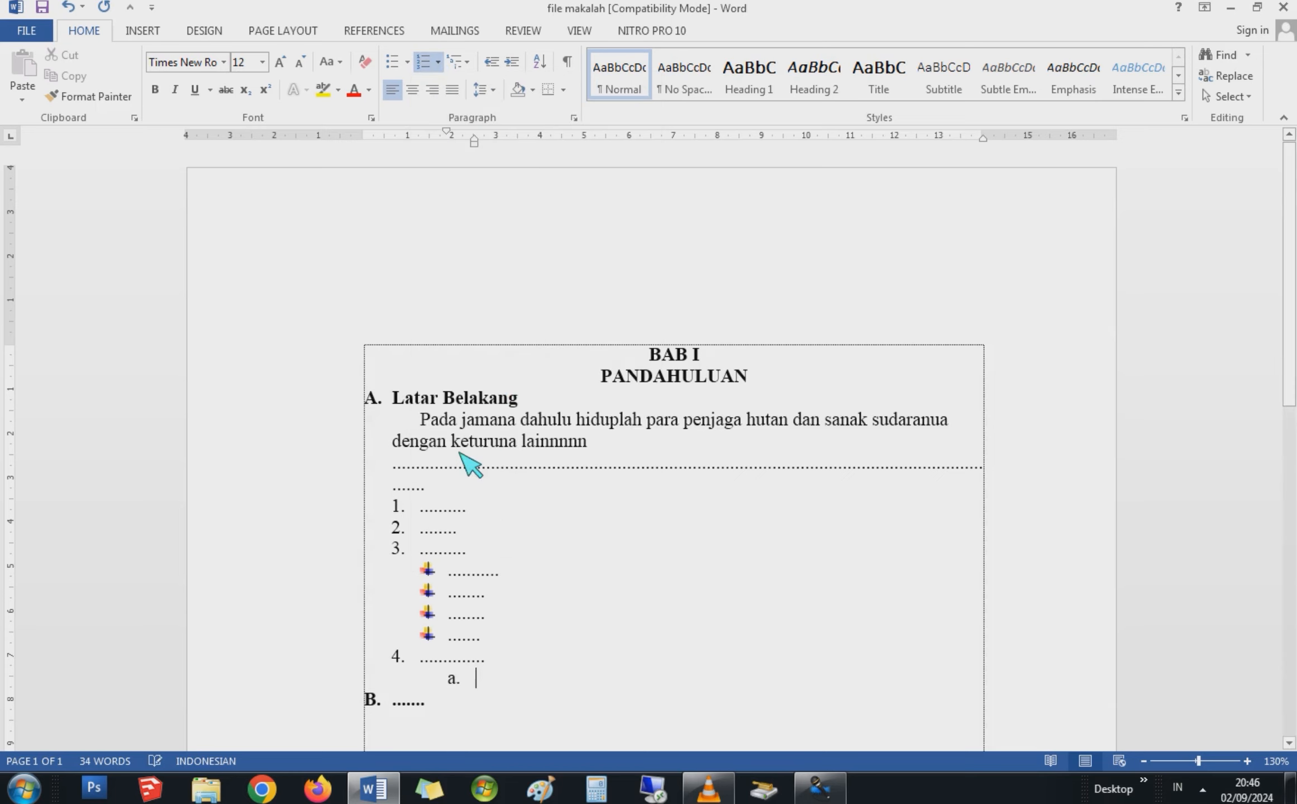
pyautogui.click(455, 679)
pyautogui.moveTo(474, 141)
pyautogui.mouseDown()
pyautogui.moveTo(484, 149)
pyautogui.moveTo(449, 203)
pyautogui.mouseUp()
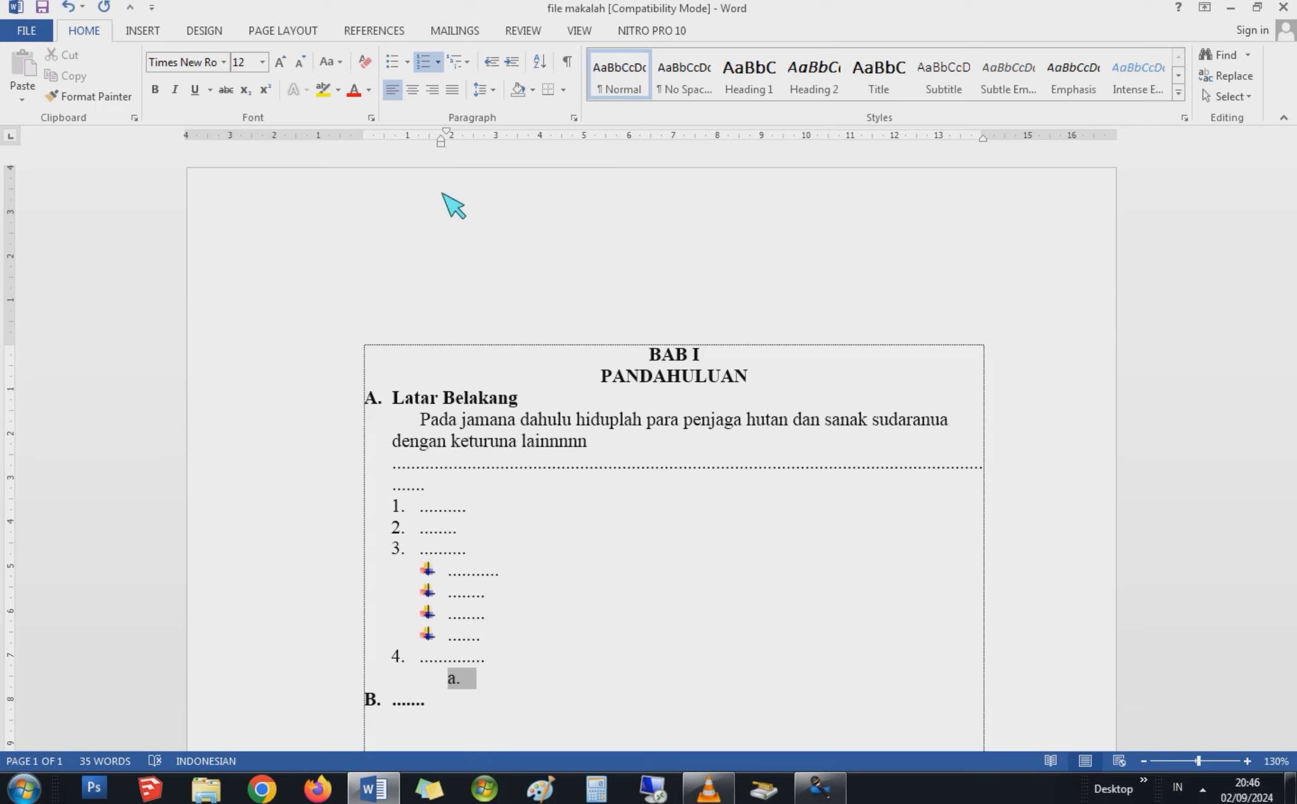
pyautogui.hotkey('ctrl', 'z')
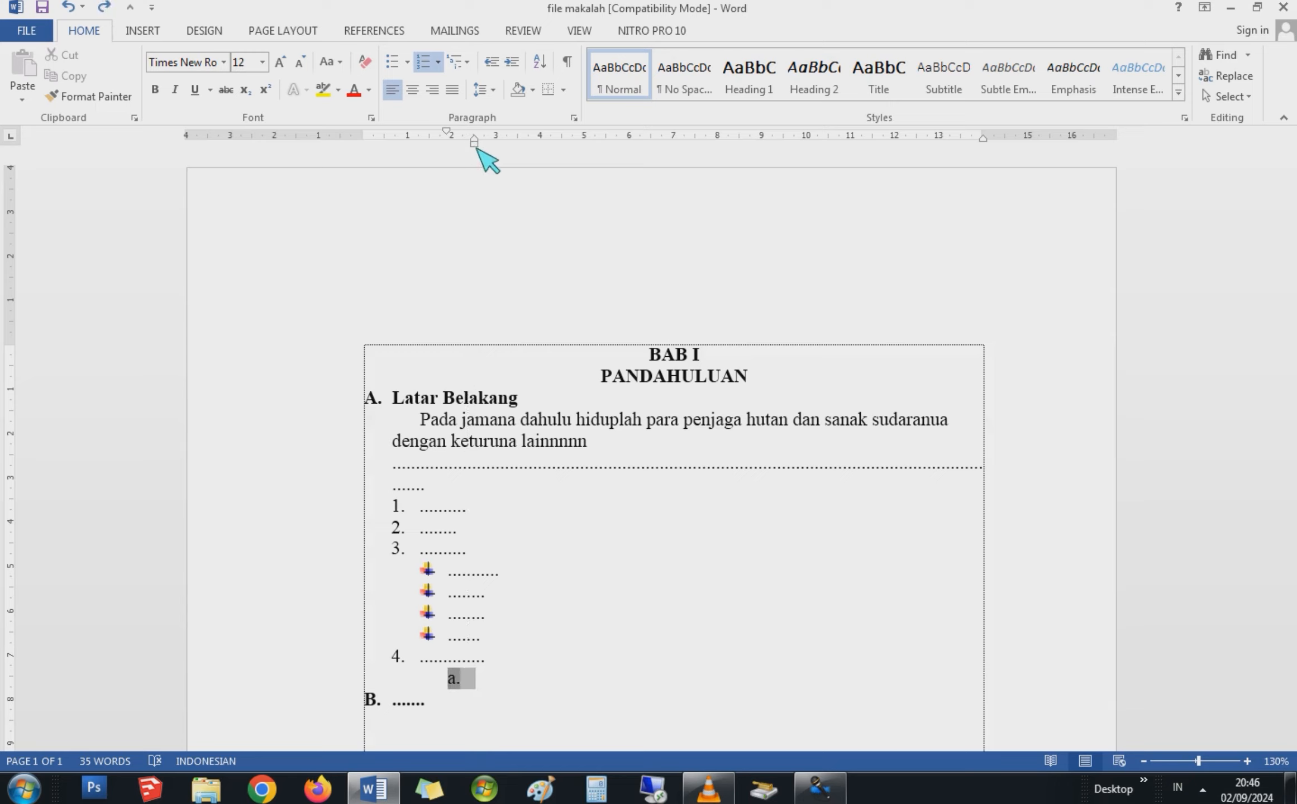
pyautogui.hotkey('ctrl', 'Home')
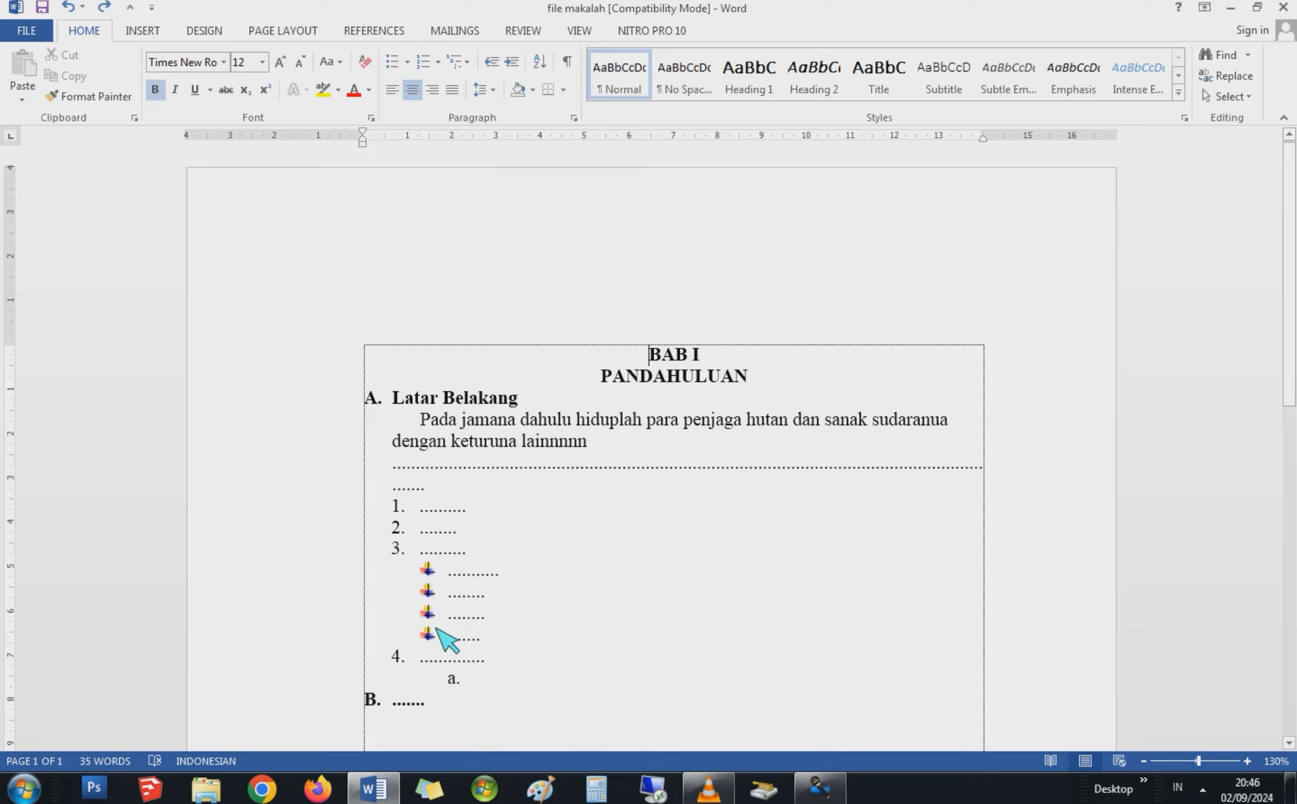
pyautogui.hotkey('ctrl', 'z')
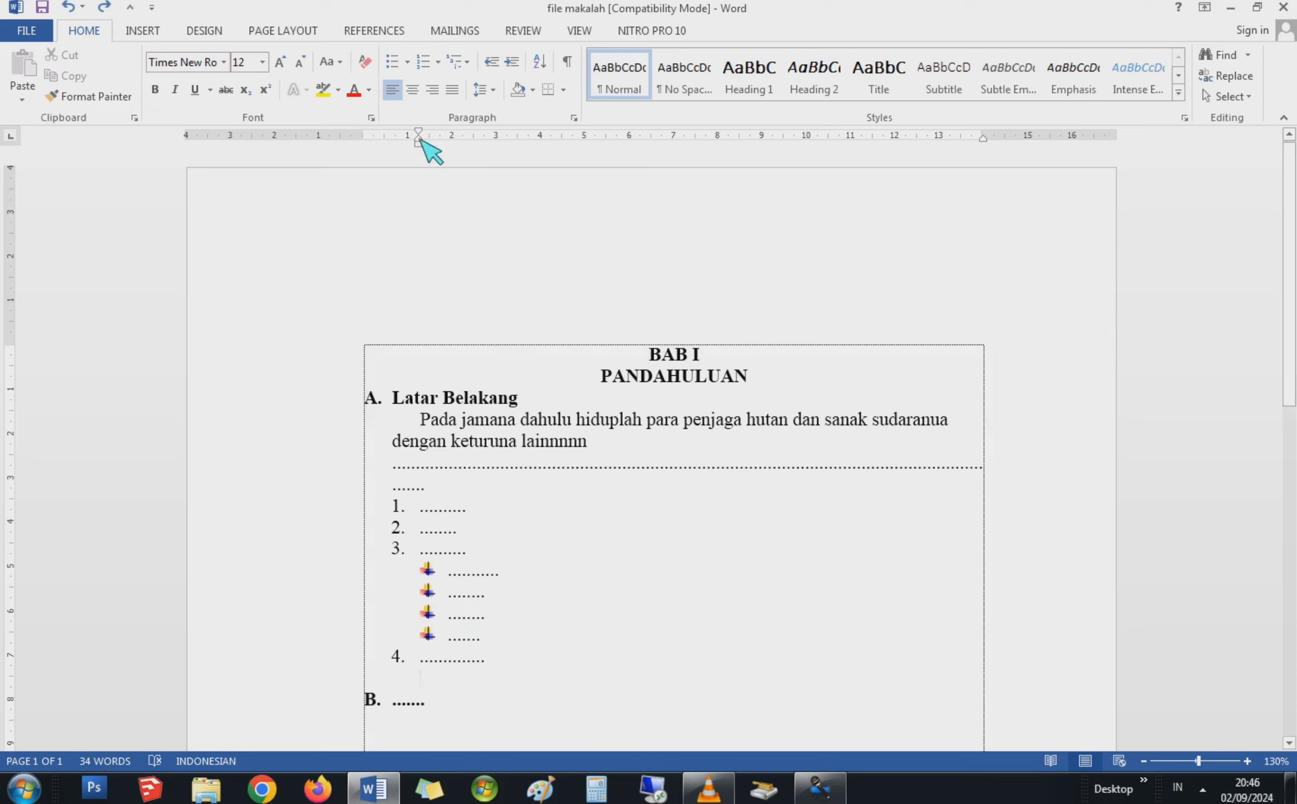
# Number the line below item 4 in the a. b. c. format, align its letter with item 4's text and fill it with dots
pyautogui.click(438, 62)
pyautogui.click(453, 137)
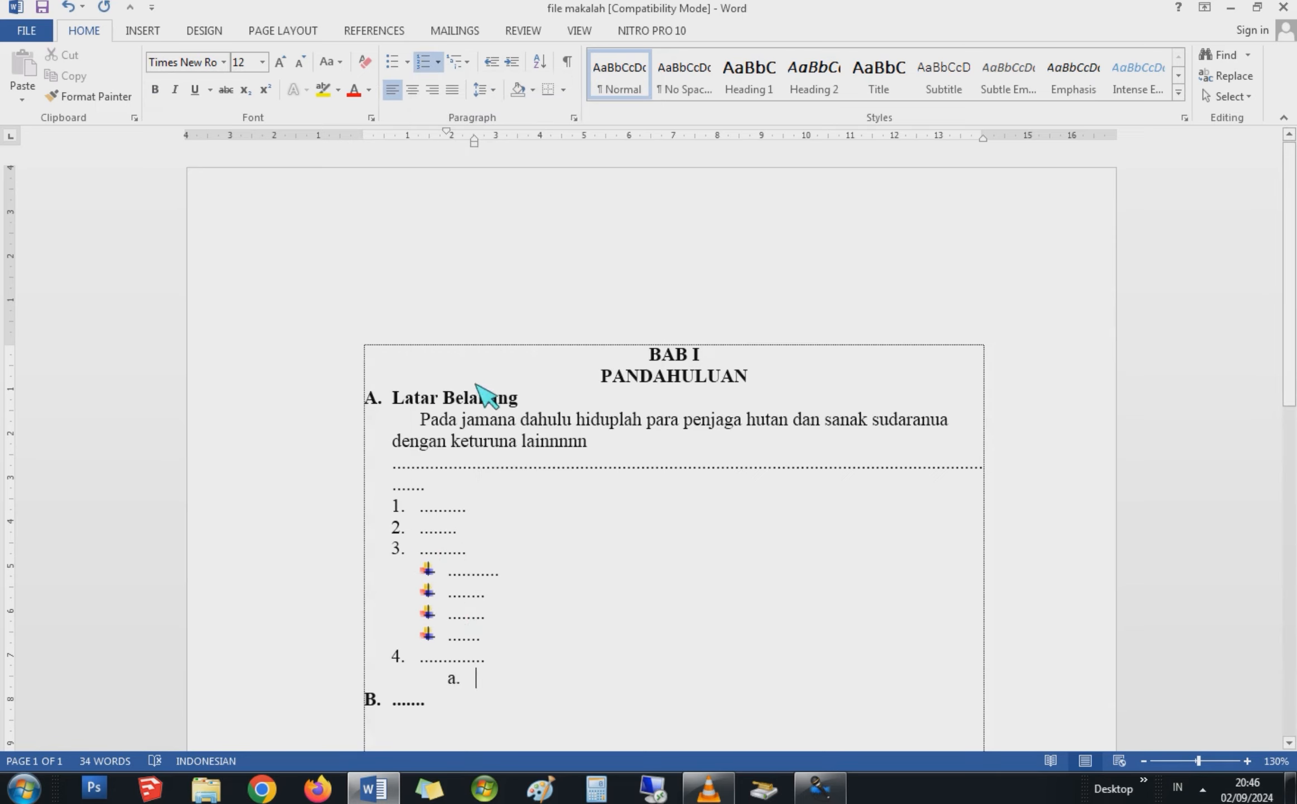
pyautogui.moveTo(447, 674); pyautogui.dragTo(420, 679)
pyautogui.click(463, 687)
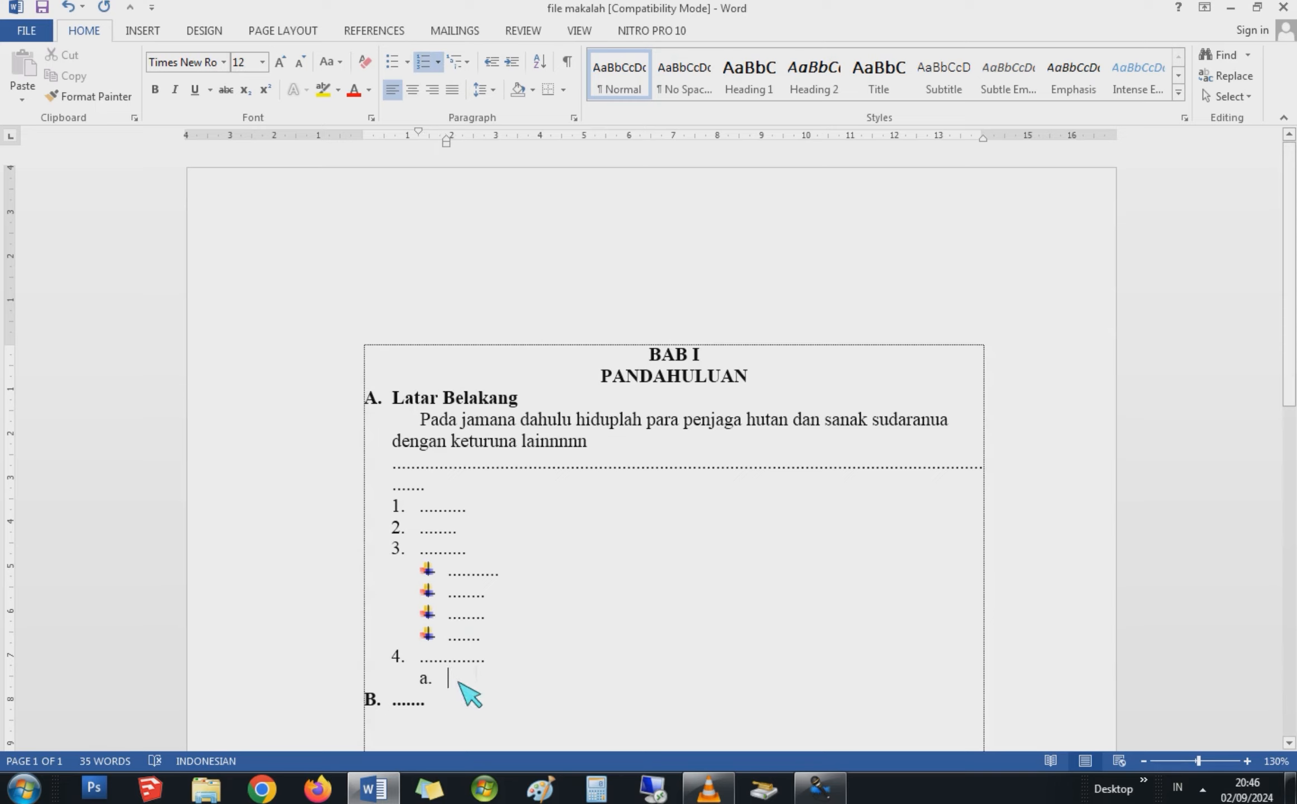
pyautogui.write('..........')
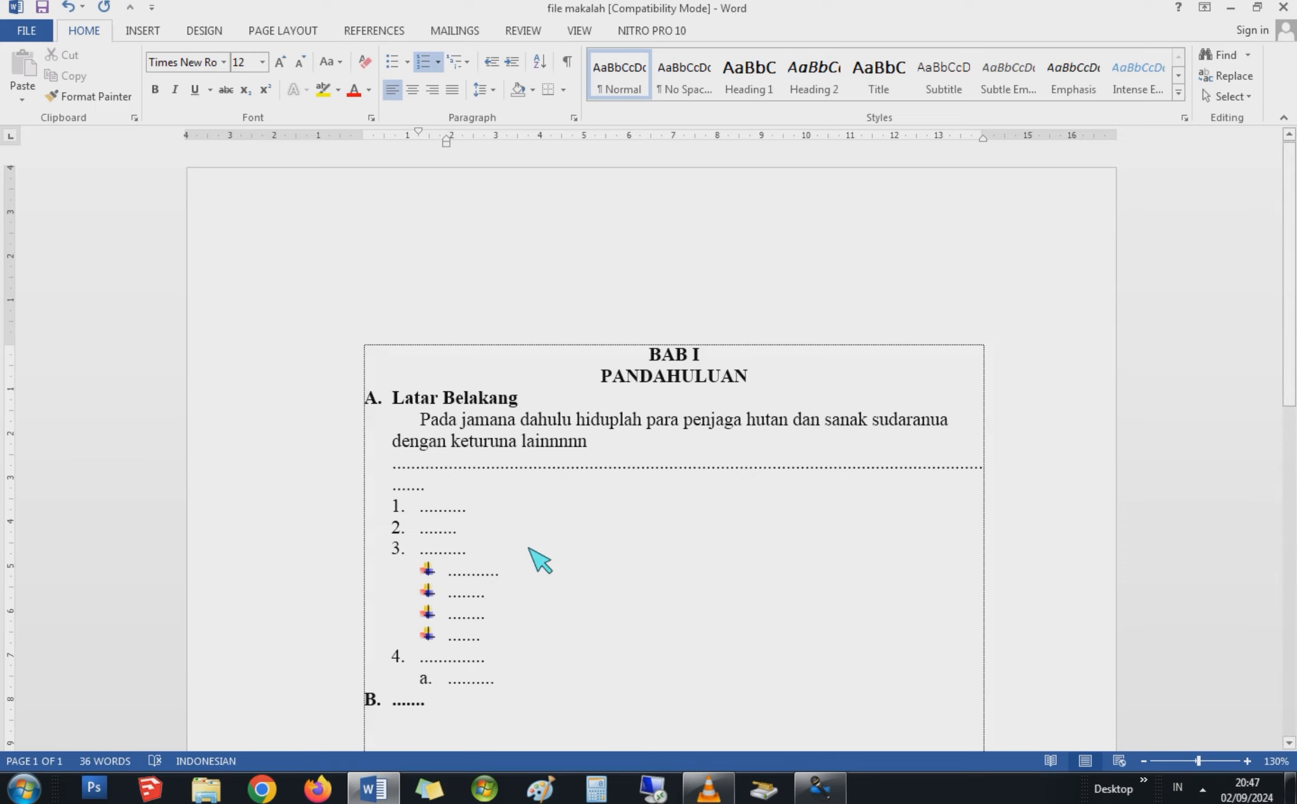
# Extend section B's dots and add lettered sections C to F with short rows of dots as placeholder headings
pyautogui.scroll(-7, 519, 547)
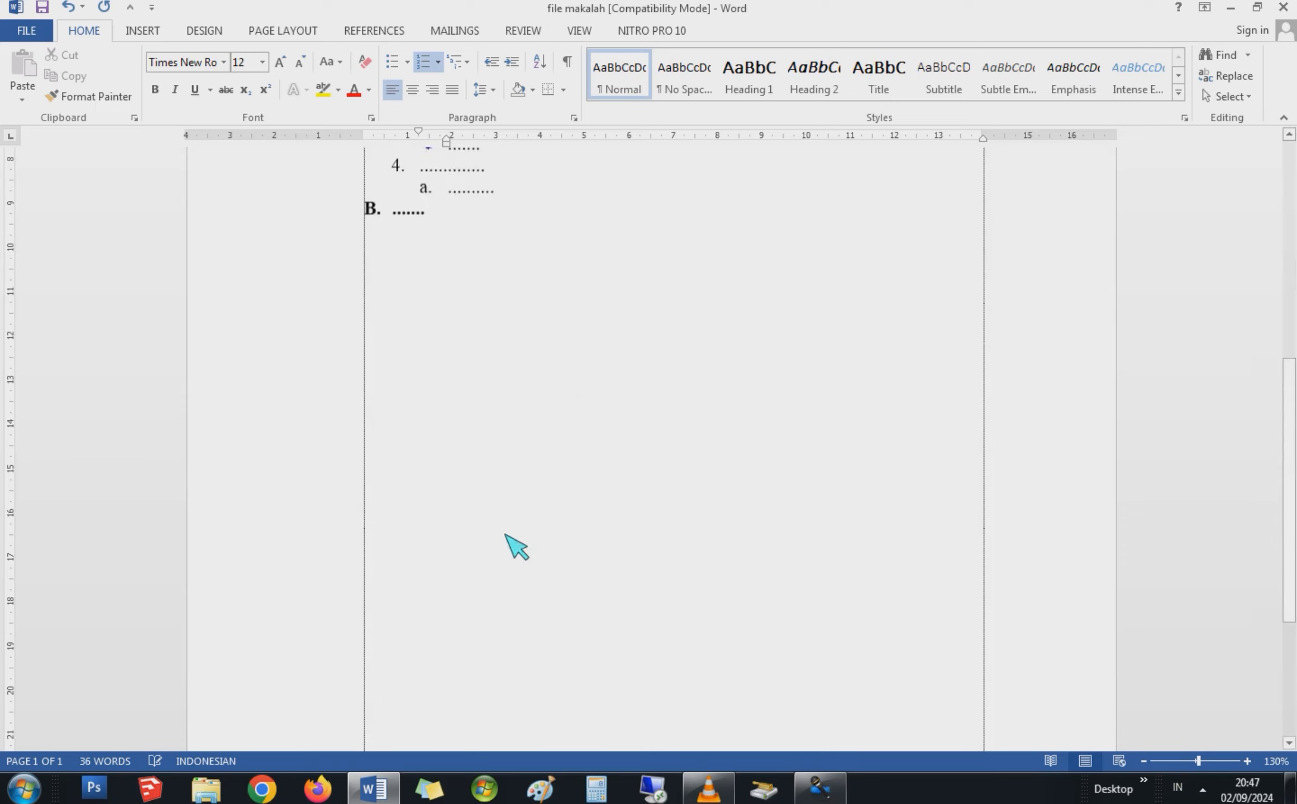
pyautogui.scroll(3, 458, 449)
pyautogui.click(436, 382)
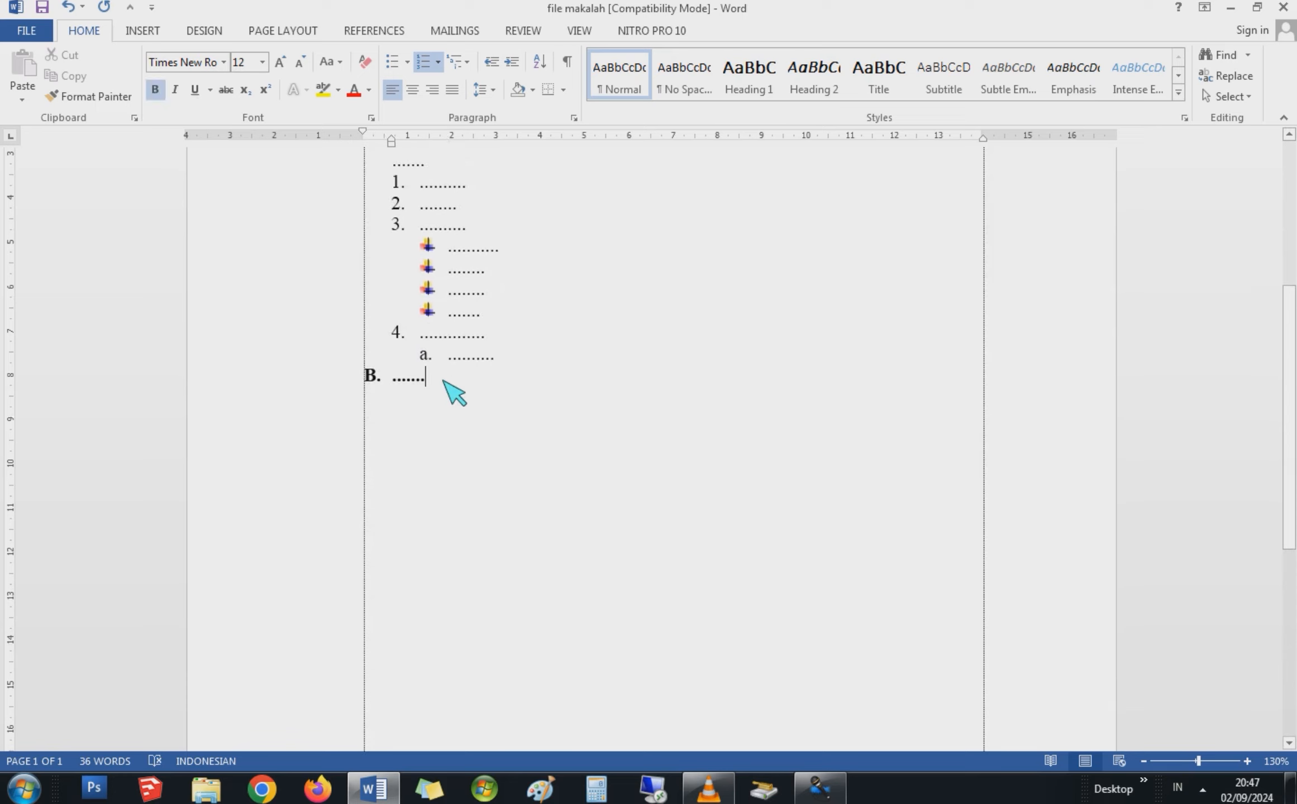
pyautogui.write('...')
pyautogui.press('Return')
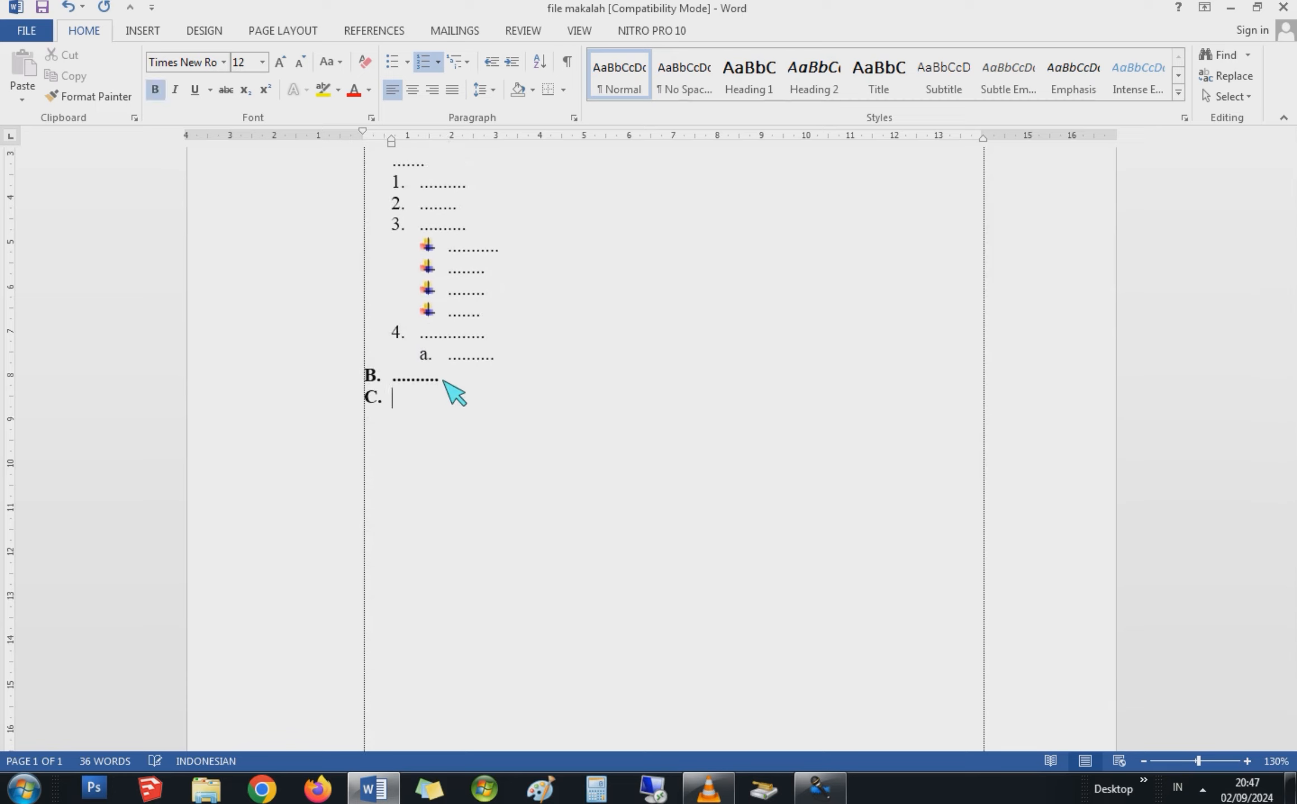
pyautogui.write('.....')
pyautogui.press('Return')
pyautogui.press('Return')
pyautogui.write('......')
pyautogui.press('Return')
pyautogui.write('.....')
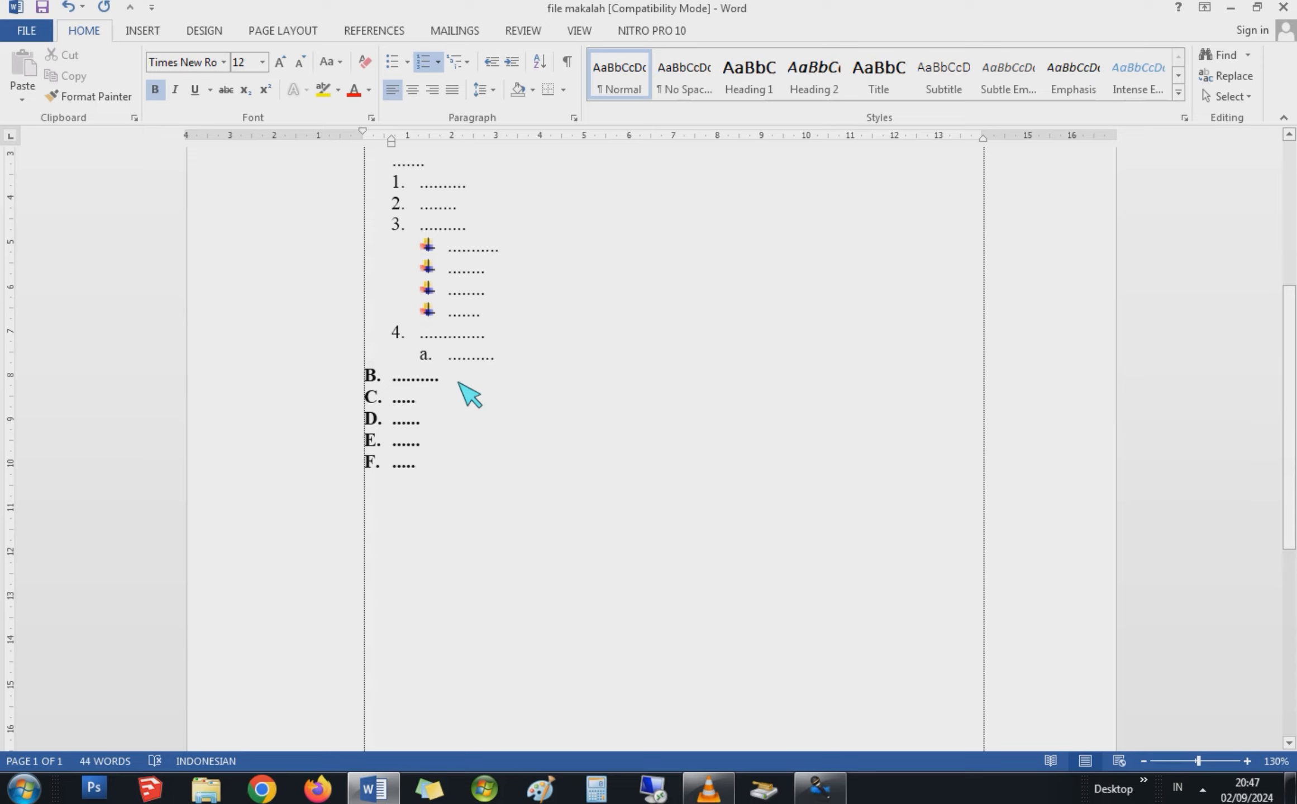
# Insert an unnumbered paragraph under section B and fill it with a long row of dots
pyautogui.click(459, 383)
pyautogui.press('Return')
pyautogui.press('BackSpace')
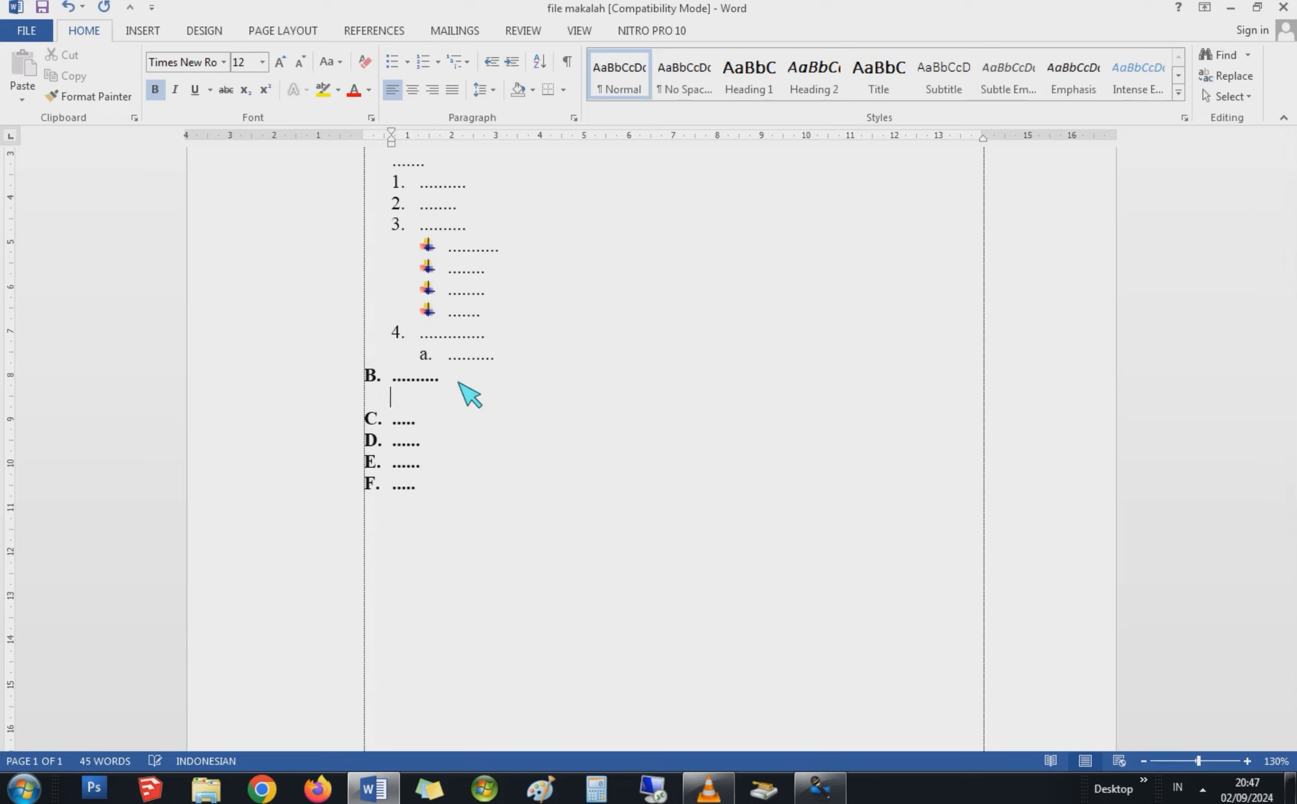
pyautogui.write('............................................................')
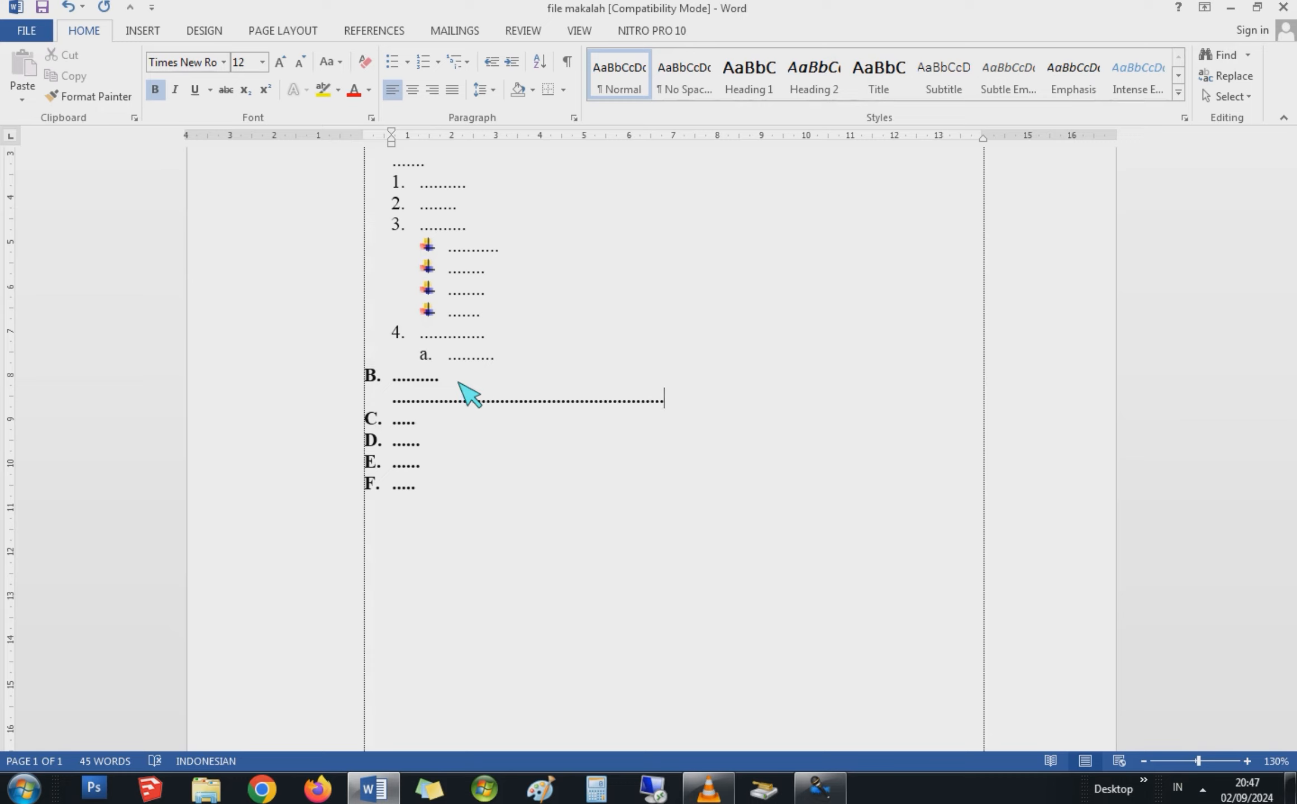
pyautogui.write('.....................................')
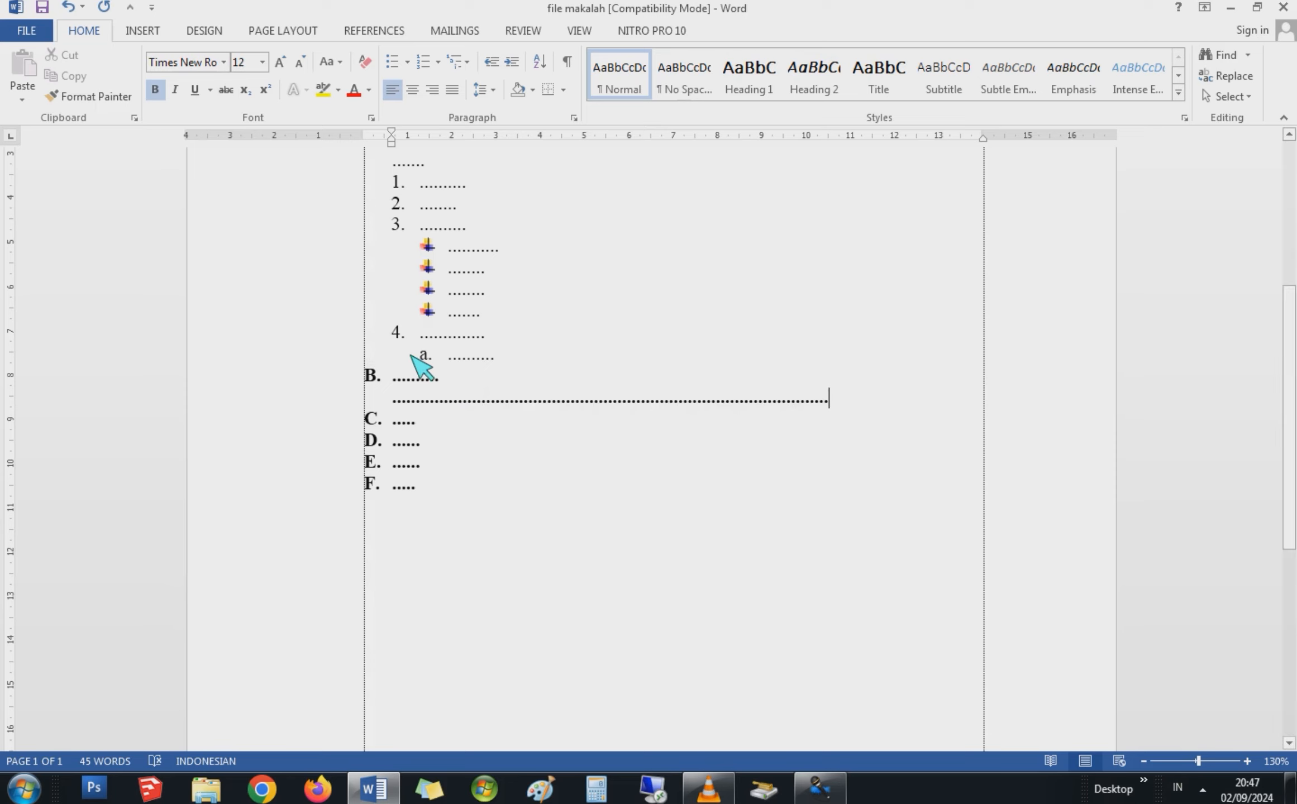
# Set the line spacing of the "BAB I" and "PANDAHULUAN" heading lines to 1,5
pyautogui.scroll(5, 422, 366)
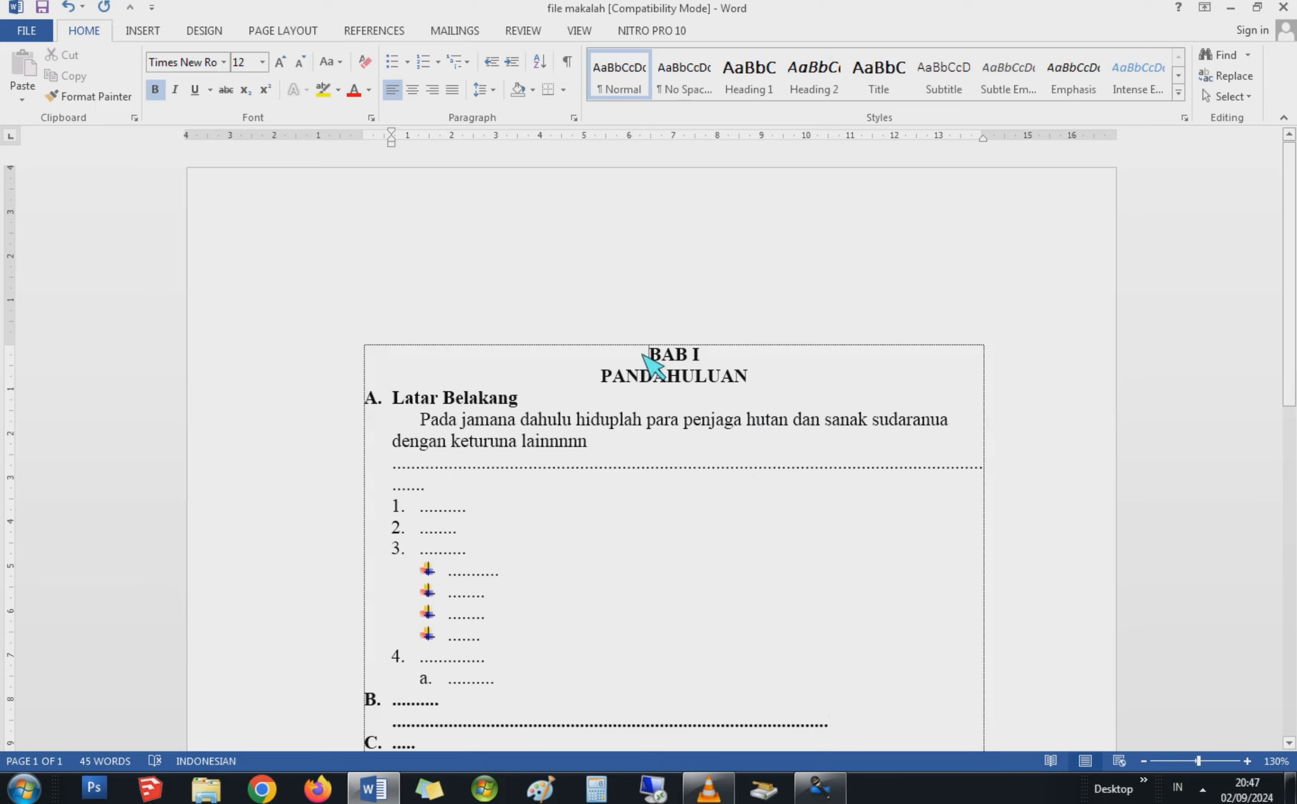
pyautogui.moveTo(647, 358); pyautogui.dragTo(738, 385)
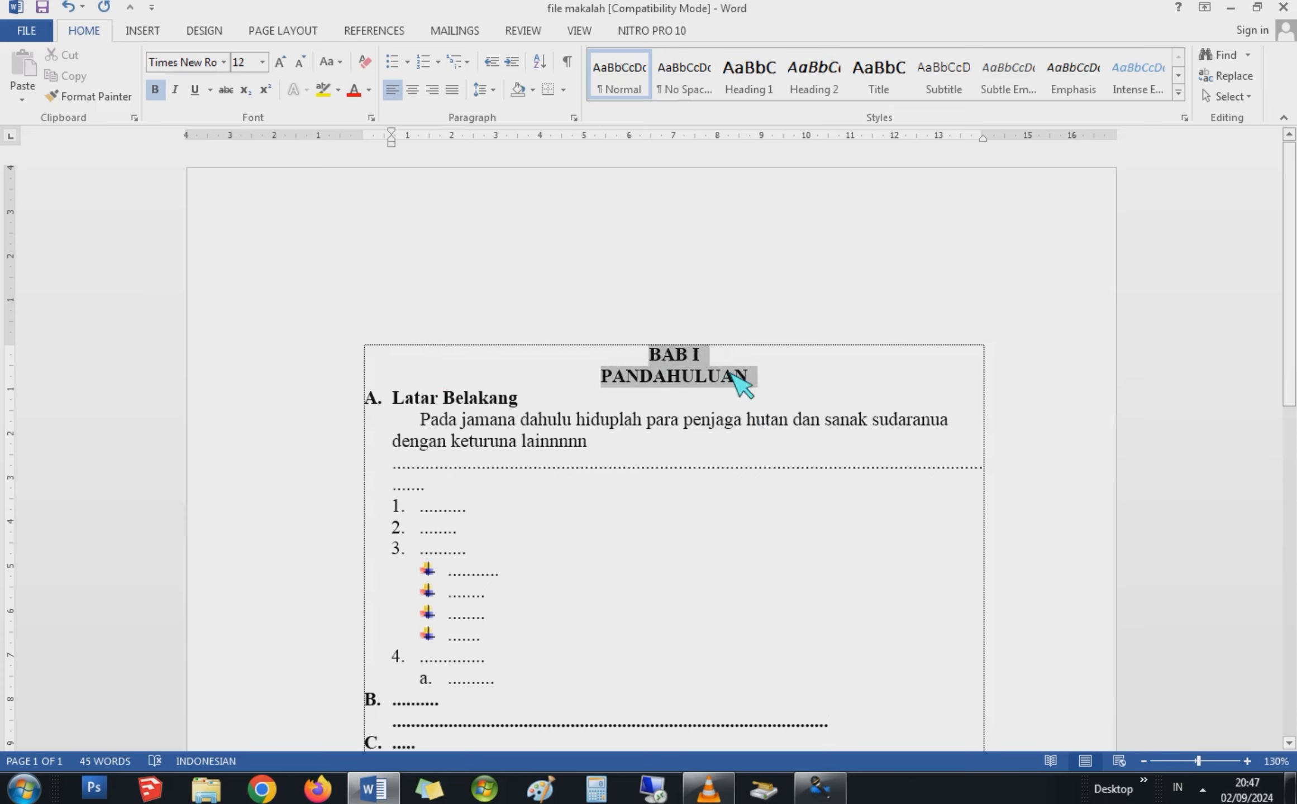
pyautogui.click(495, 90)
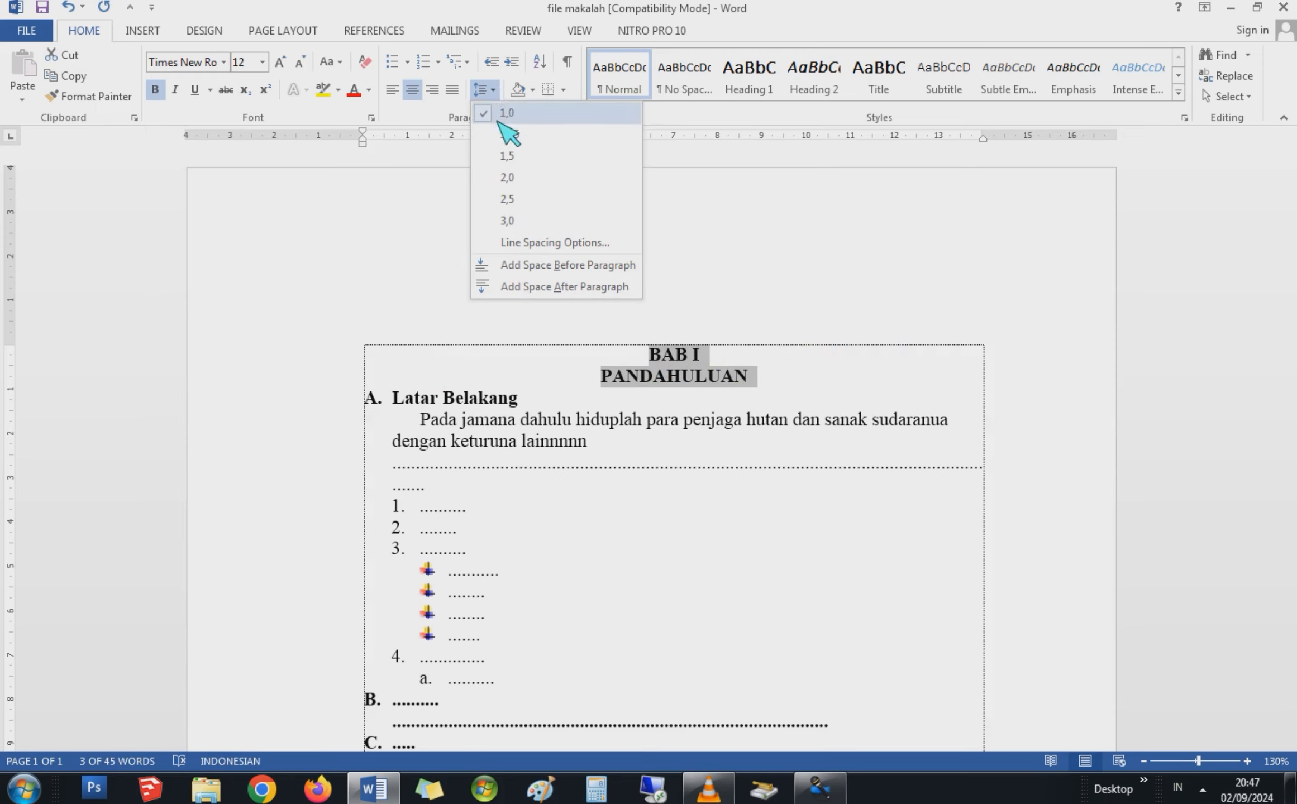
pyautogui.click(507, 156)
# Set the "Latar Belakang" heading and the paragraph beneath it to 1,5 line spacing and justified alignment
pyautogui.click(398, 427)
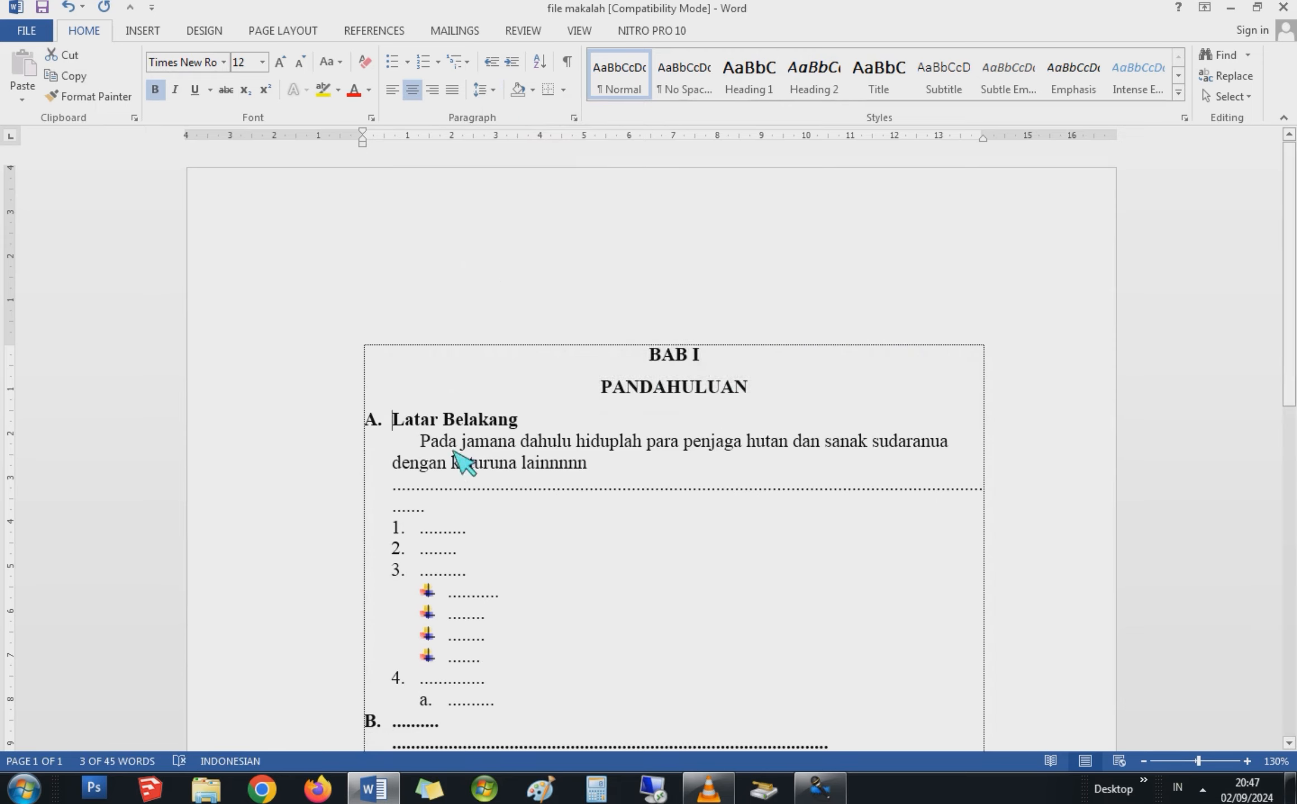
pyautogui.keyDown('shift'); pyautogui.click(524, 498); pyautogui.keyUp('shift')
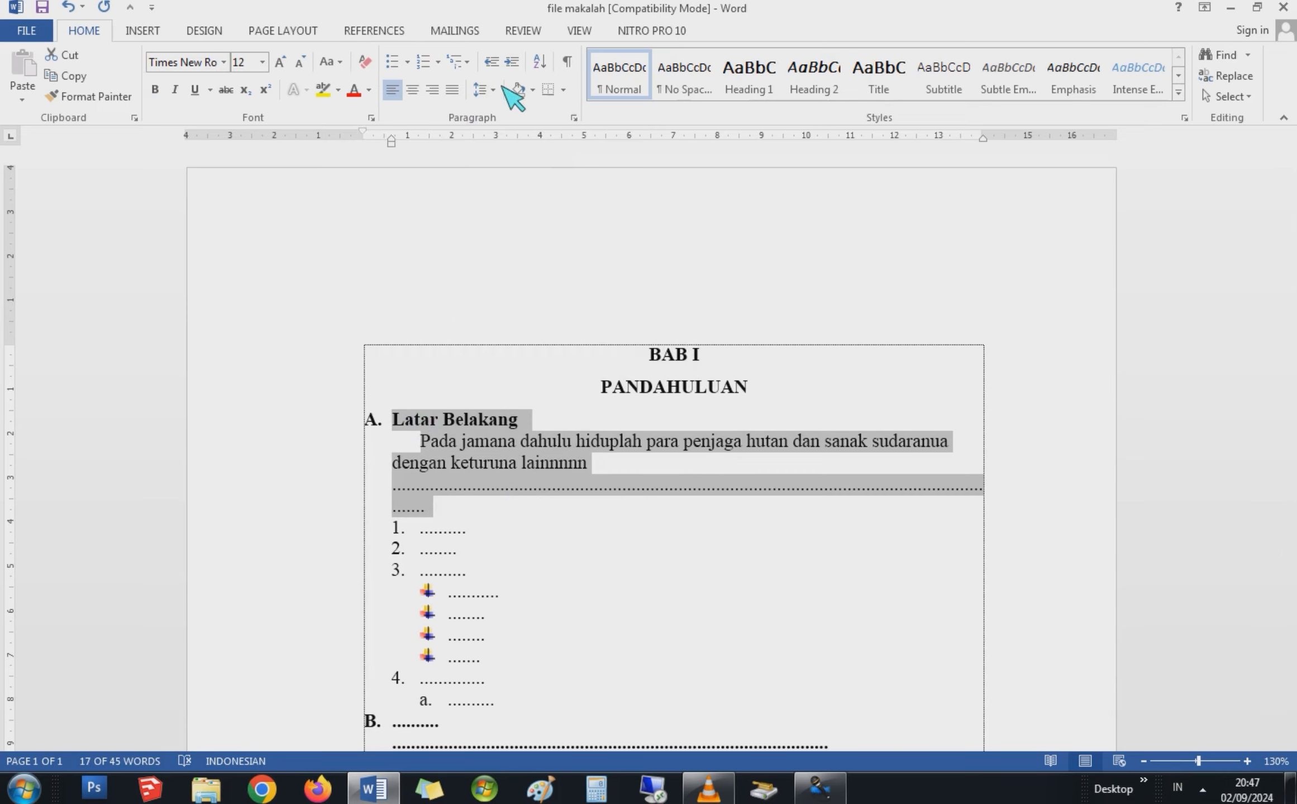
pyautogui.click(483, 90)
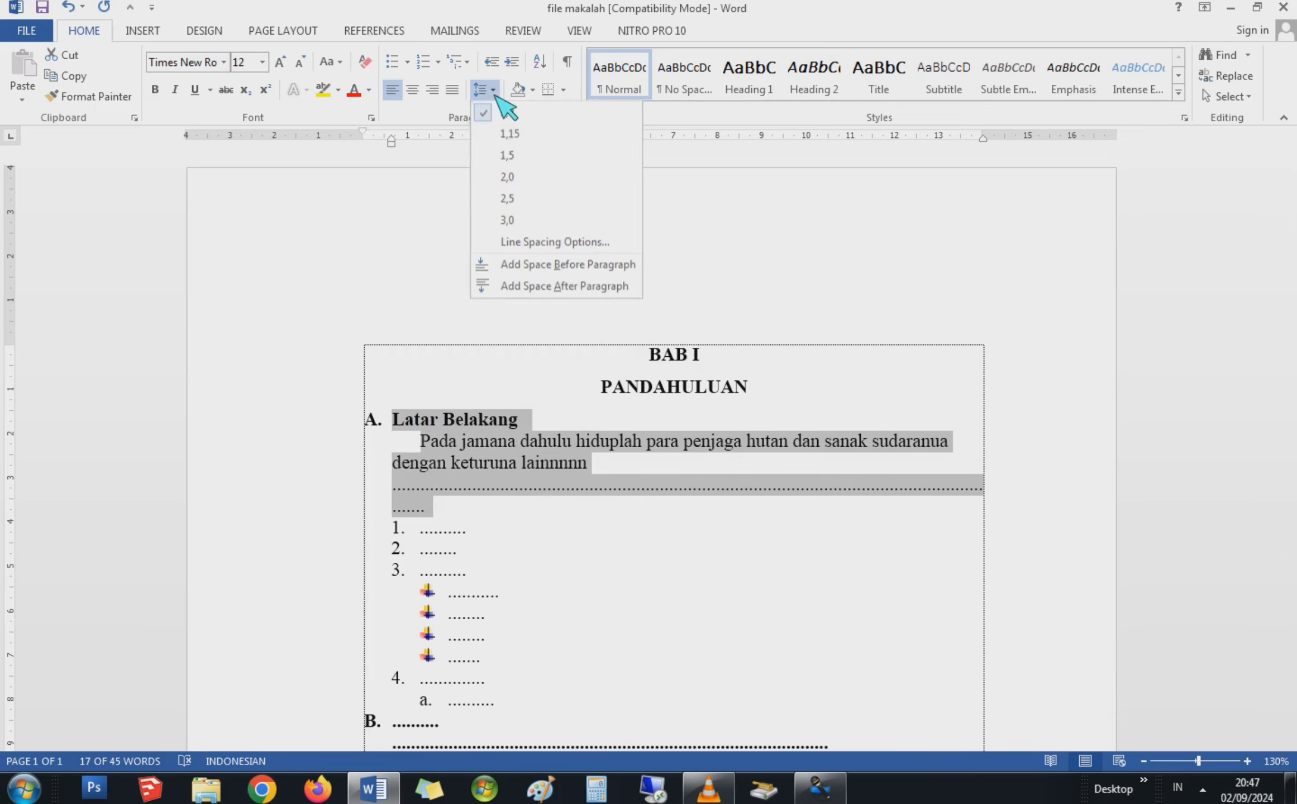
pyautogui.click(509, 158)
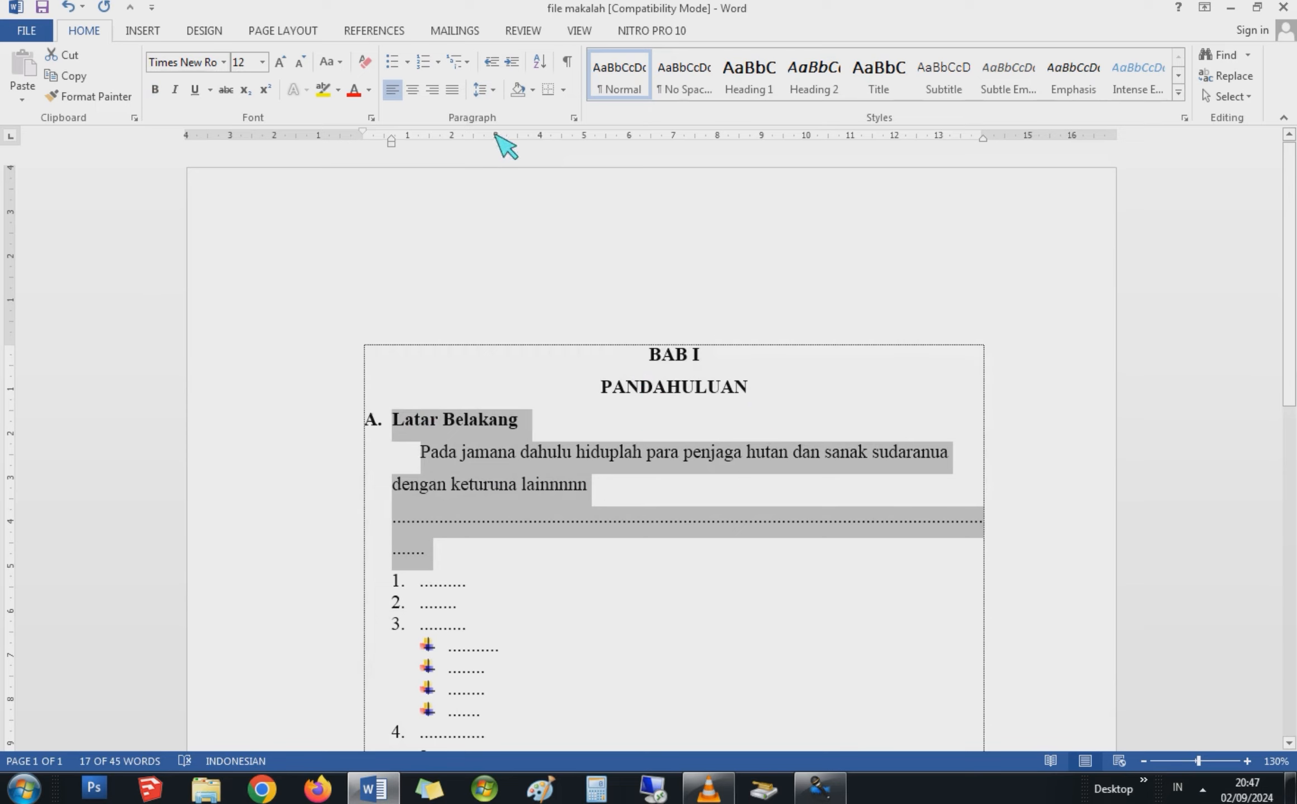
pyautogui.click(451, 90)
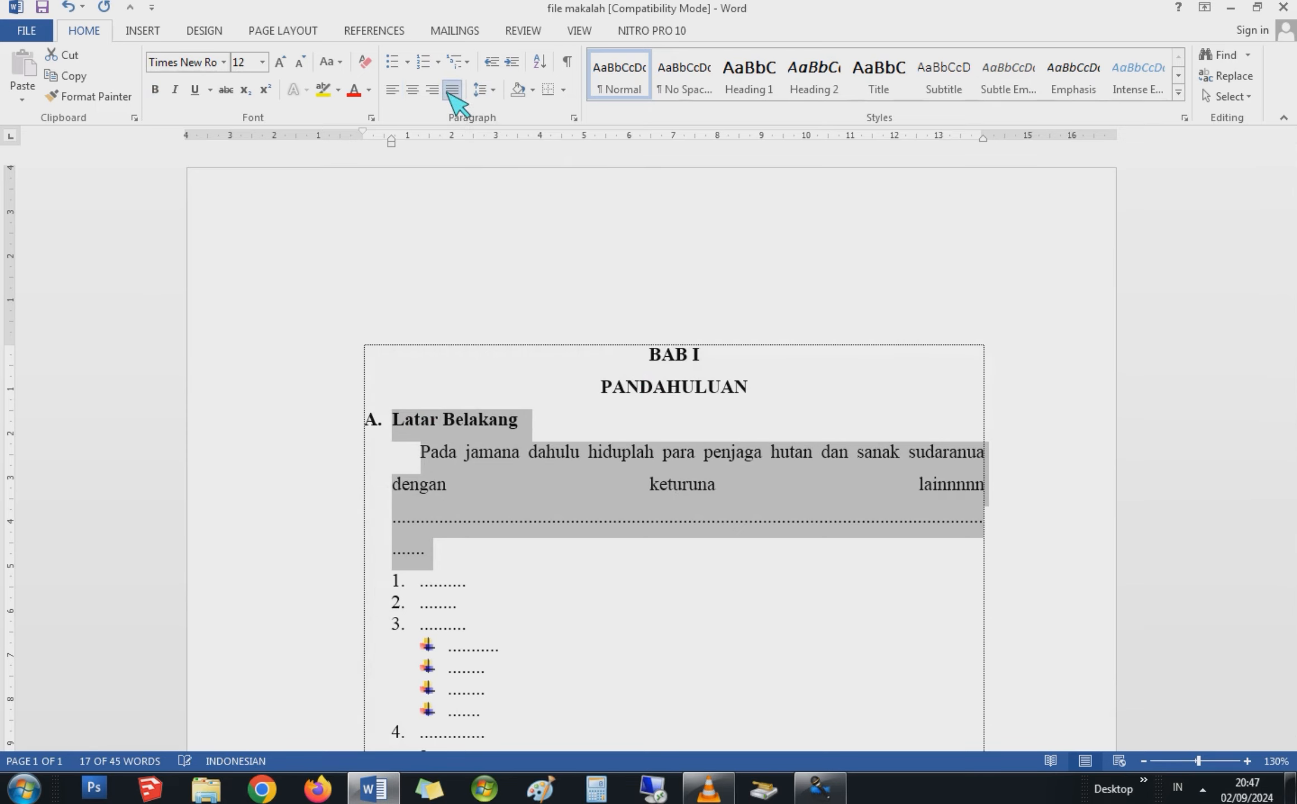
pyautogui.click(782, 519)
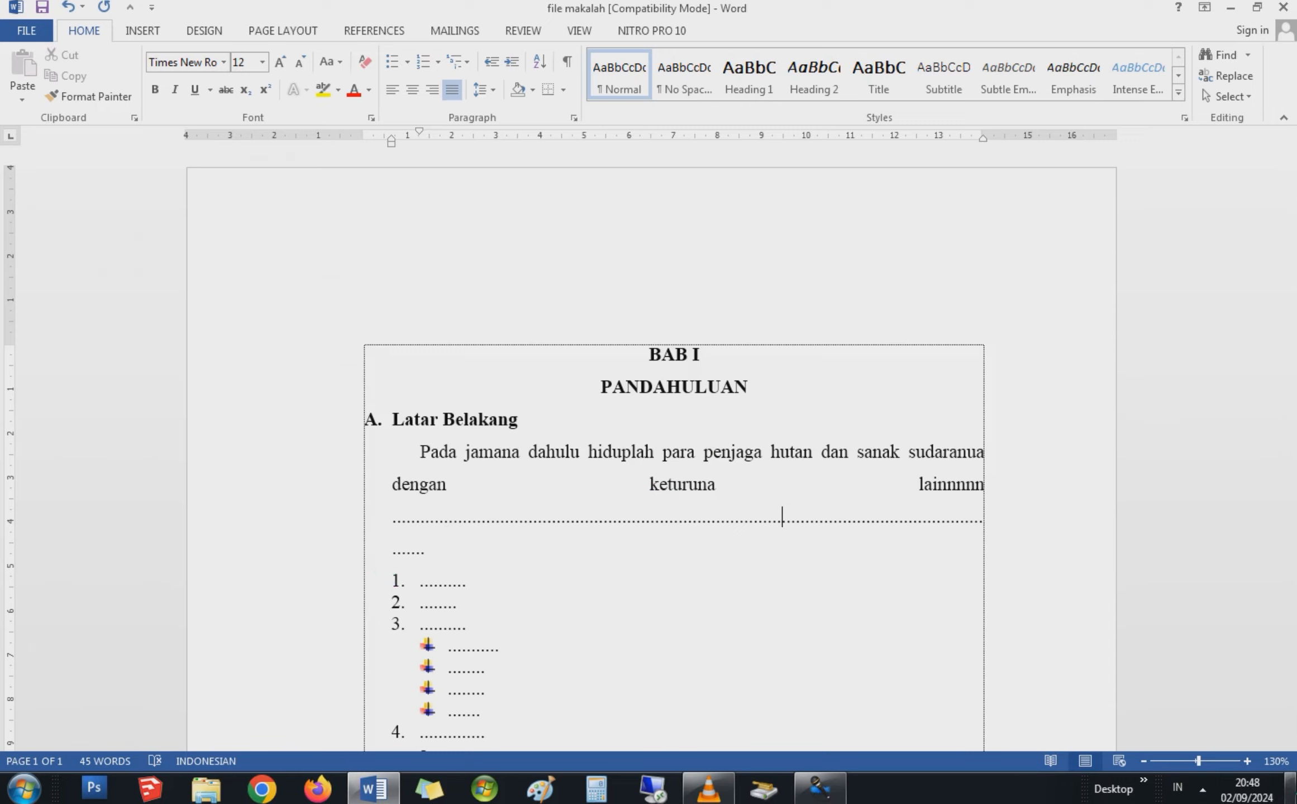
# Show the Windows desktop and refresh it
pyautogui.click(1290, 787)
pyautogui.rightClick(727, 424)
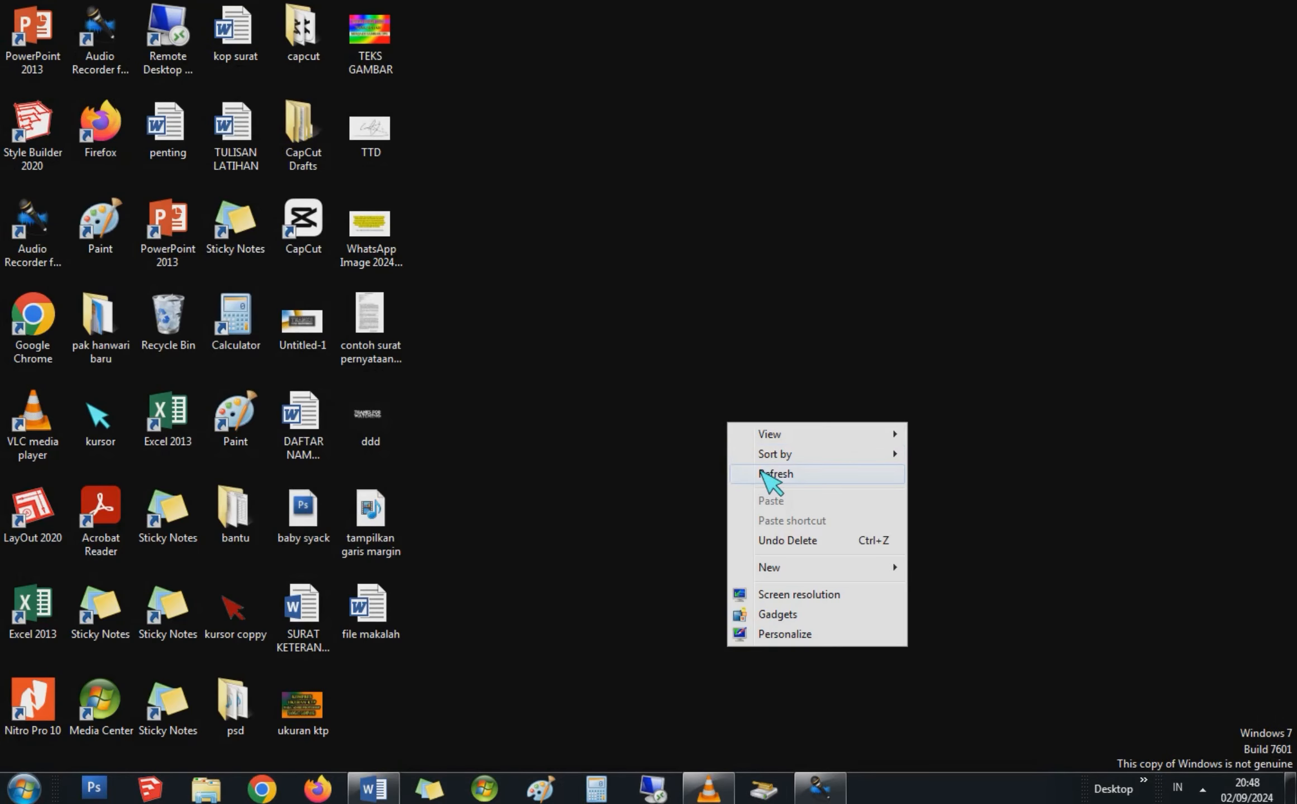
pyautogui.click(762, 473)
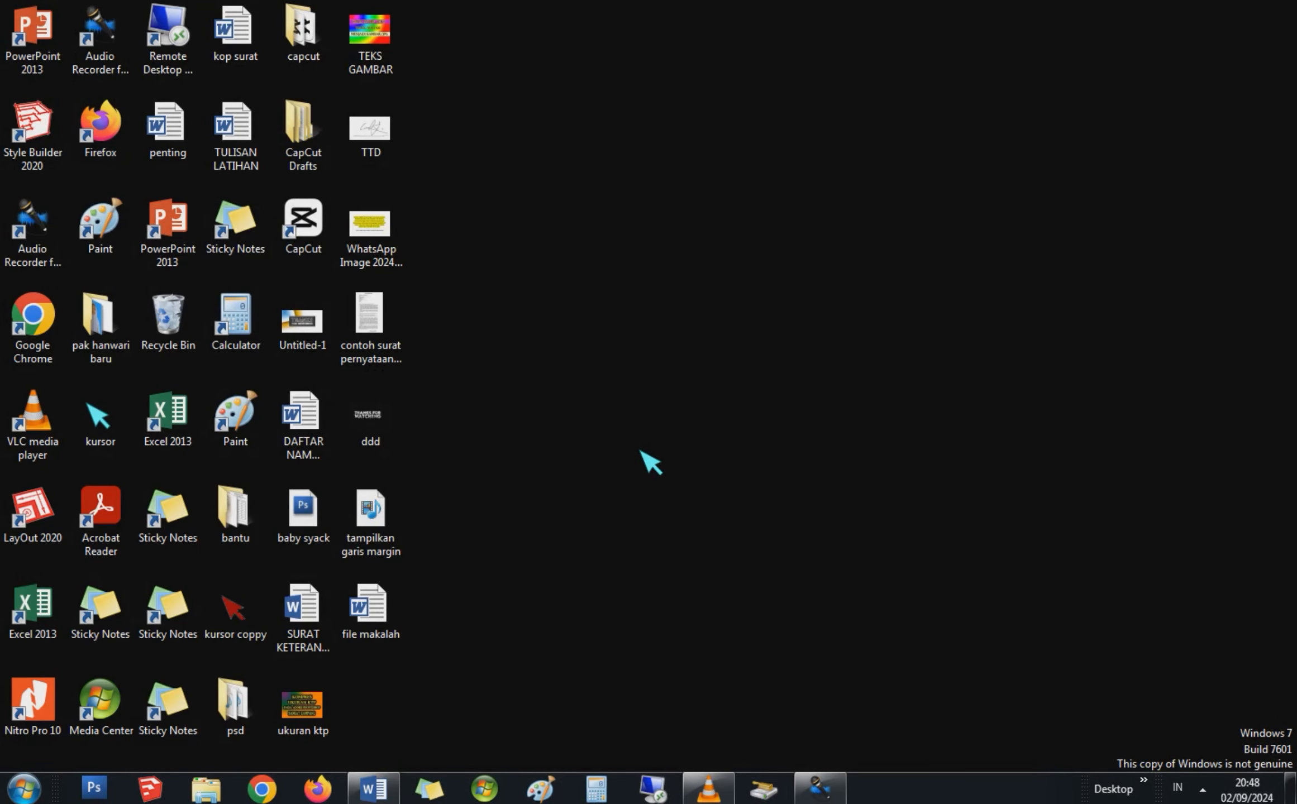